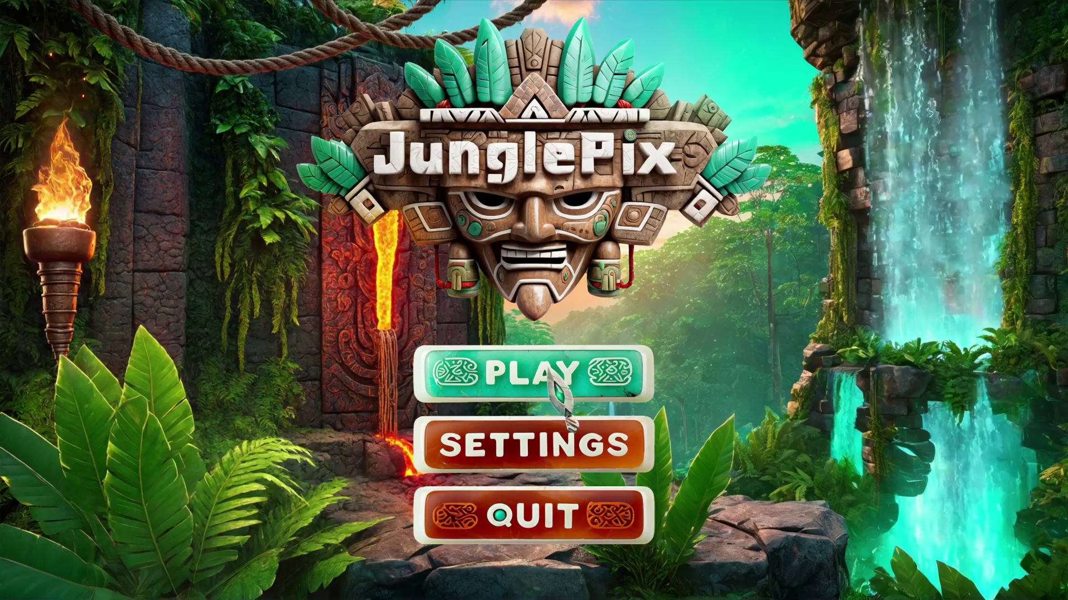
Step: Start the game by clicking PLAY on the finished jungle main menu
{"action": "left_click", "coordinate": [554, 379]}
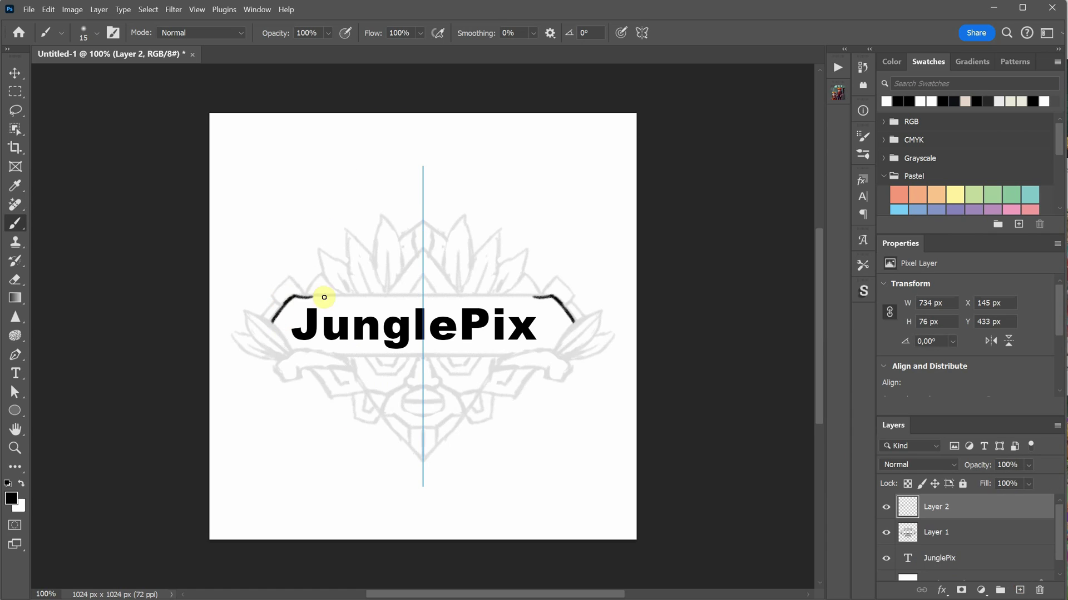
Step: Trace the banner, peak and leaves over the faded emblem sketch, then hide the grey sketch layer
{"action": "mouse_move", "coordinate": [319, 298]}
{"action": "left_mouse_down"}
{"action": "mouse_move", "coordinate": [451, 298]}
{"action": "mouse_move", "coordinate": [282, 329]}
{"action": "mouse_move", "coordinate": [273, 361]}
{"action": "mouse_move", "coordinate": [332, 354]}
{"action": "mouse_move", "coordinate": [417, 430]}
{"action": "mouse_move", "coordinate": [420, 353]}
{"action": "mouse_move", "coordinate": [405, 337]}
{"action": "mouse_move", "coordinate": [412, 389]}
{"action": "mouse_move", "coordinate": [394, 395]}
{"action": "mouse_move", "coordinate": [326, 302]}
{"action": "mouse_move", "coordinate": [359, 441]}
{"action": "mouse_move", "coordinate": [375, 342]}
{"action": "mouse_move", "coordinate": [278, 284]}
{"action": "mouse_move", "coordinate": [425, 214]}
{"action": "mouse_move", "coordinate": [409, 242]}
{"action": "mouse_move", "coordinate": [382, 215]}
{"action": "mouse_move", "coordinate": [345, 231]}
{"action": "mouse_move", "coordinate": [329, 283]}
{"action": "mouse_move", "coordinate": [374, 278]}
{"action": "left_mouse_up"}
{"action": "left_click", "coordinate": [885, 532]}
{"action": "mouse_move", "coordinate": [420, 233]}
{"action": "left_mouse_down"}
{"action": "mouse_move", "coordinate": [348, 299]}
{"action": "mouse_move", "coordinate": [418, 337]}
{"action": "left_mouse_up"}
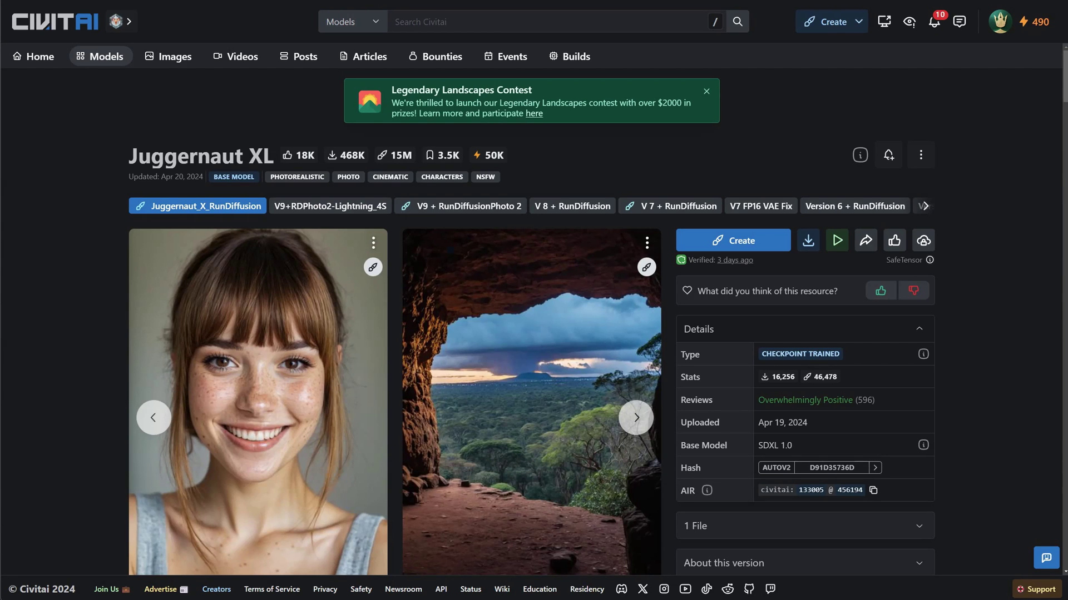
Step: Download the Juggernaut_X_RunDiffusion checkpoint from the Juggernaut XL model page
{"action": "left_click_drag", "start_coordinate": [130, 151], "coordinate": [260, 149]}
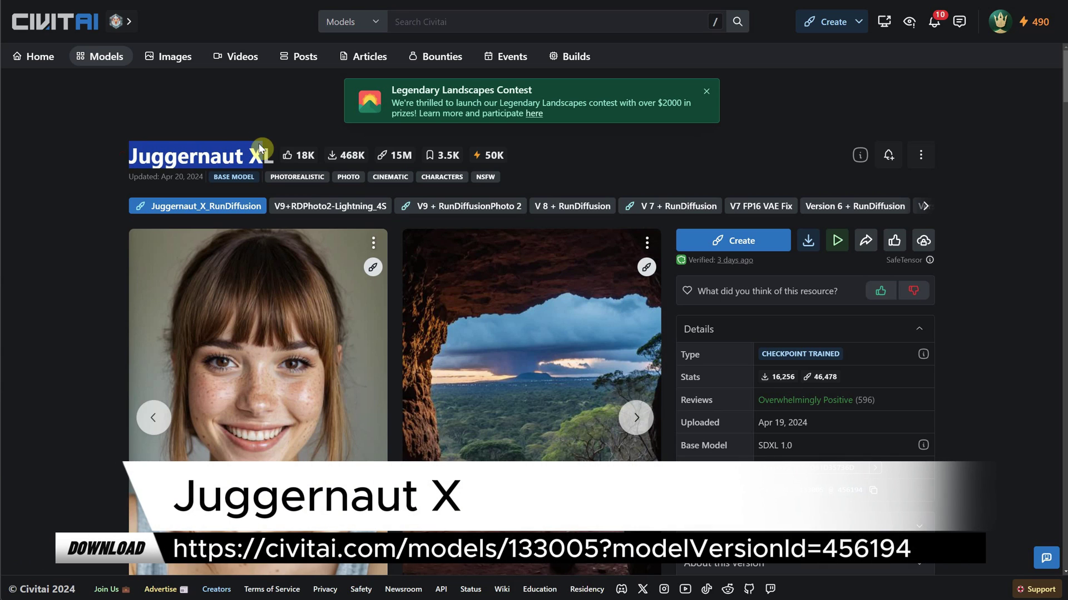
{"action": "left_click", "coordinate": [267, 119]}
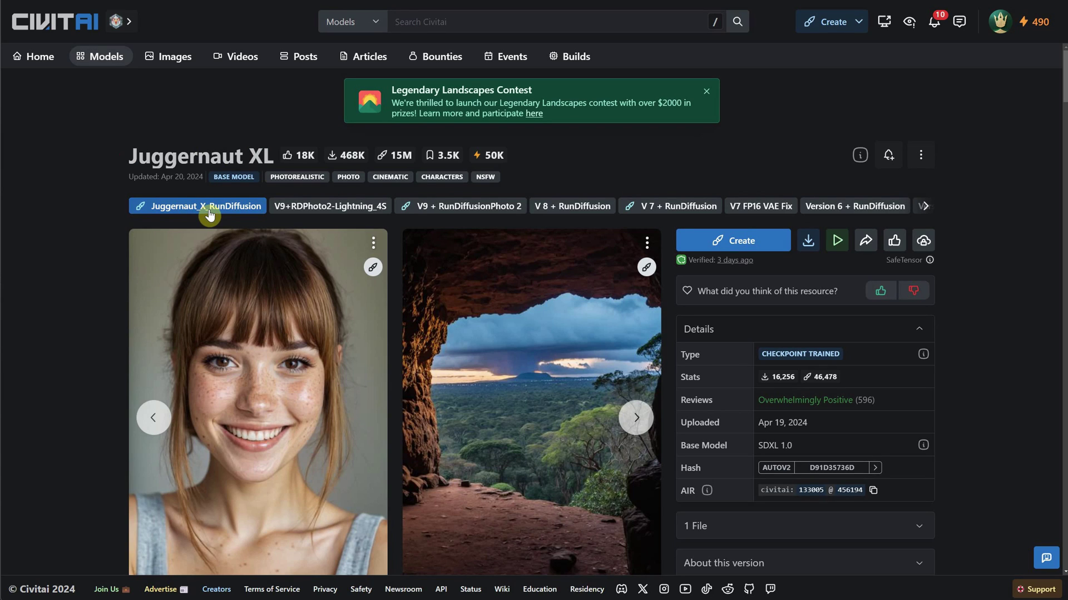
{"action": "left_click", "coordinate": [808, 243]}
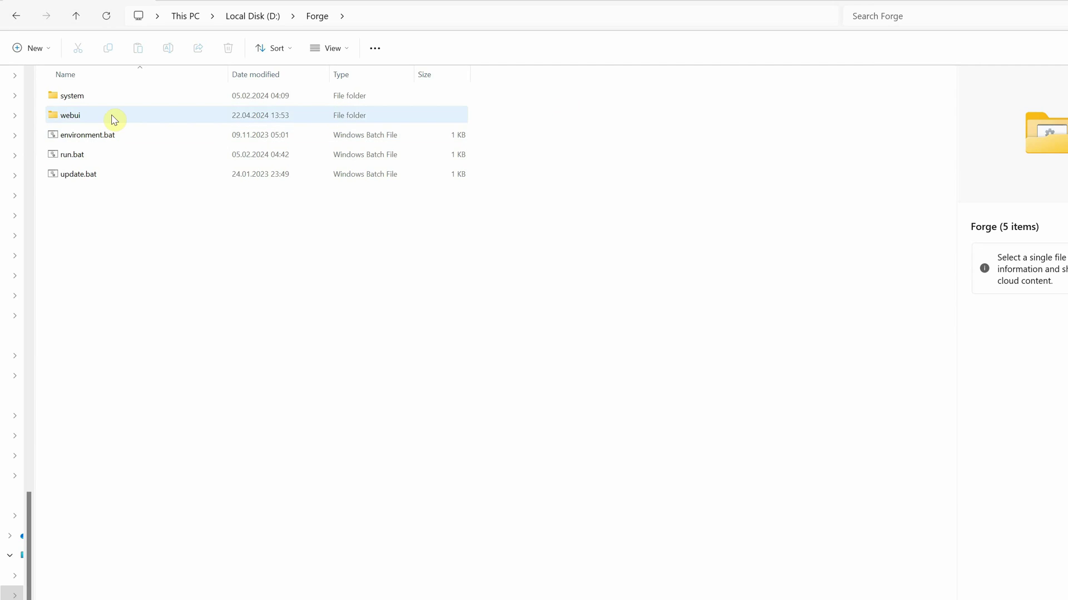
Step: Browse to webui\models\Stable-diffusion and confirm juggernautXL_juggernautX.safetensors is listed
{"action": "double_click", "coordinate": [113, 120]}
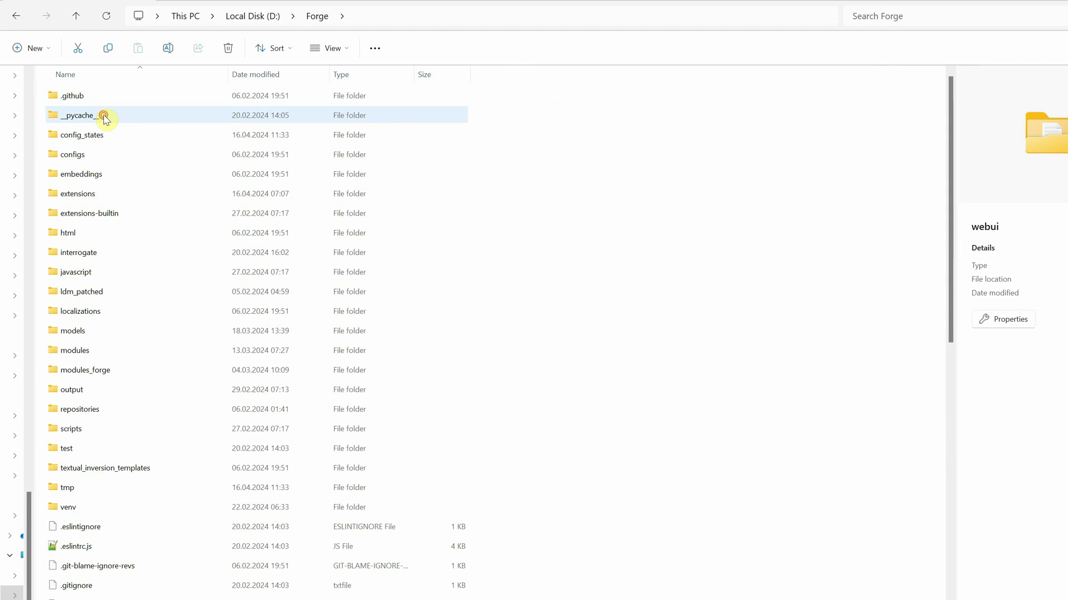
{"action": "left_click", "coordinate": [99, 333]}
{"action": "double_click", "coordinate": [99, 332]}
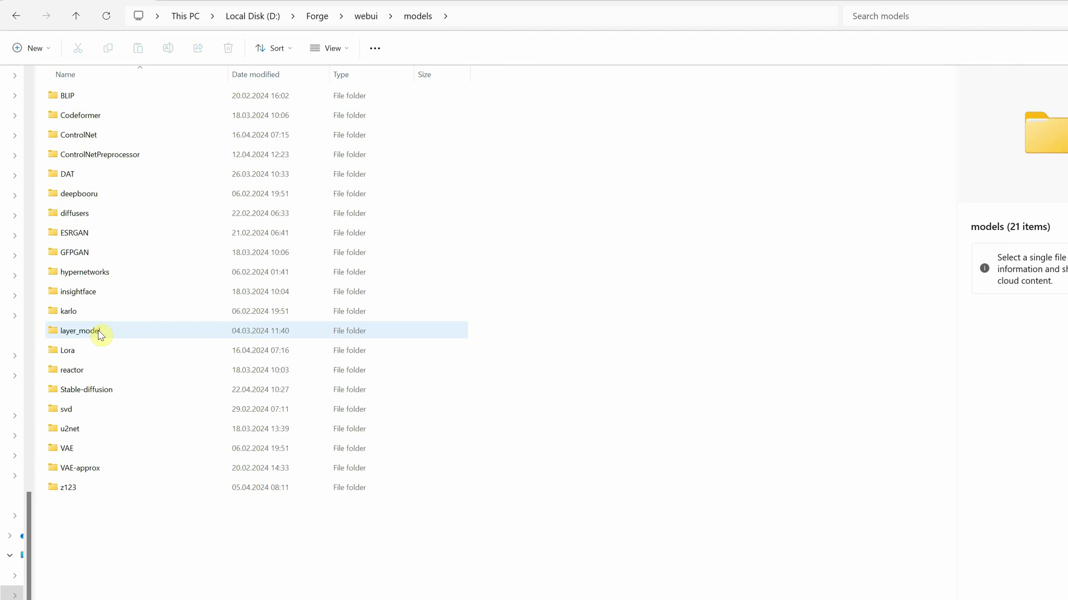
{"action": "double_click", "coordinate": [112, 389]}
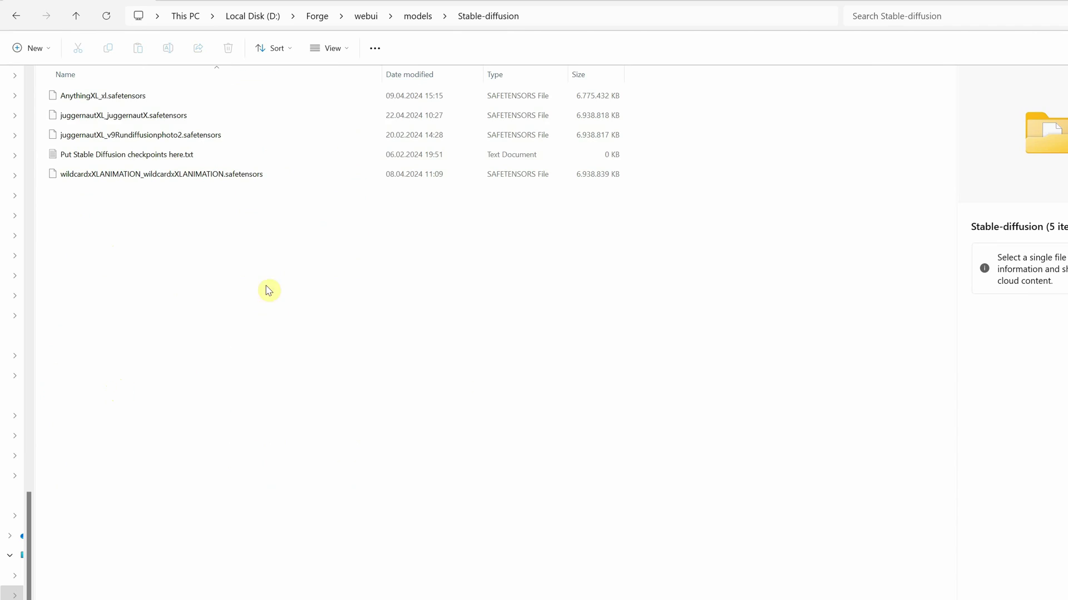
{"action": "left_click", "coordinate": [123, 118]}
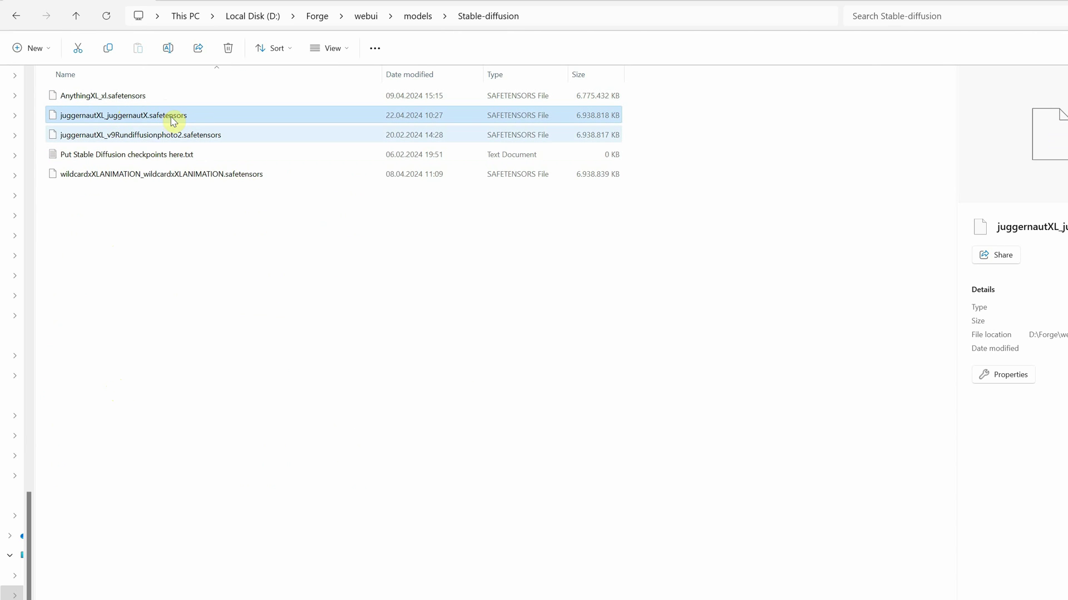
{"action": "left_click", "coordinate": [146, 137]}
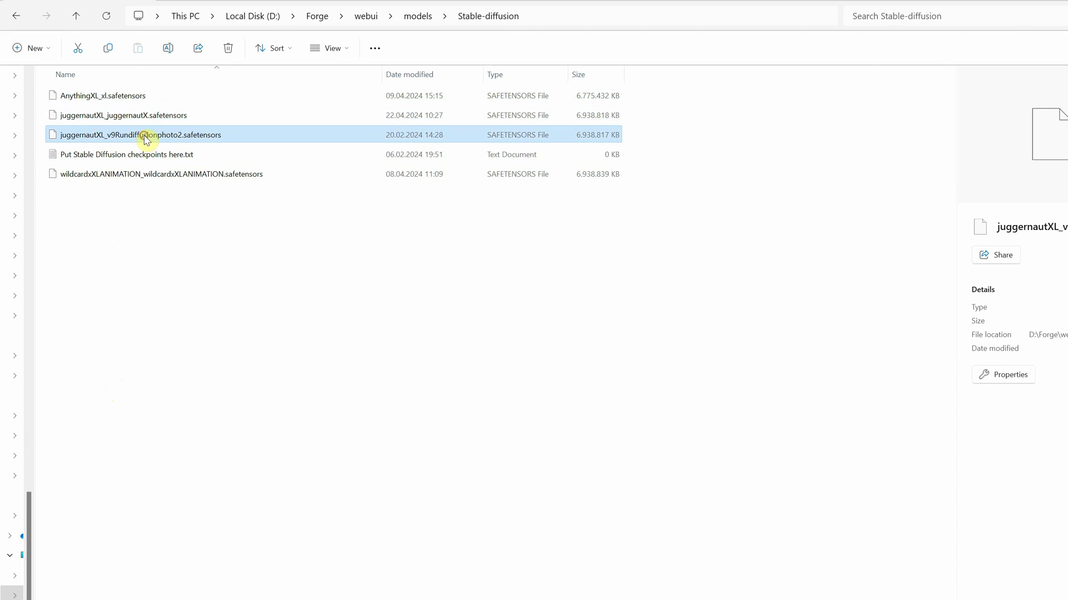
{"action": "left_click", "coordinate": [267, 242]}
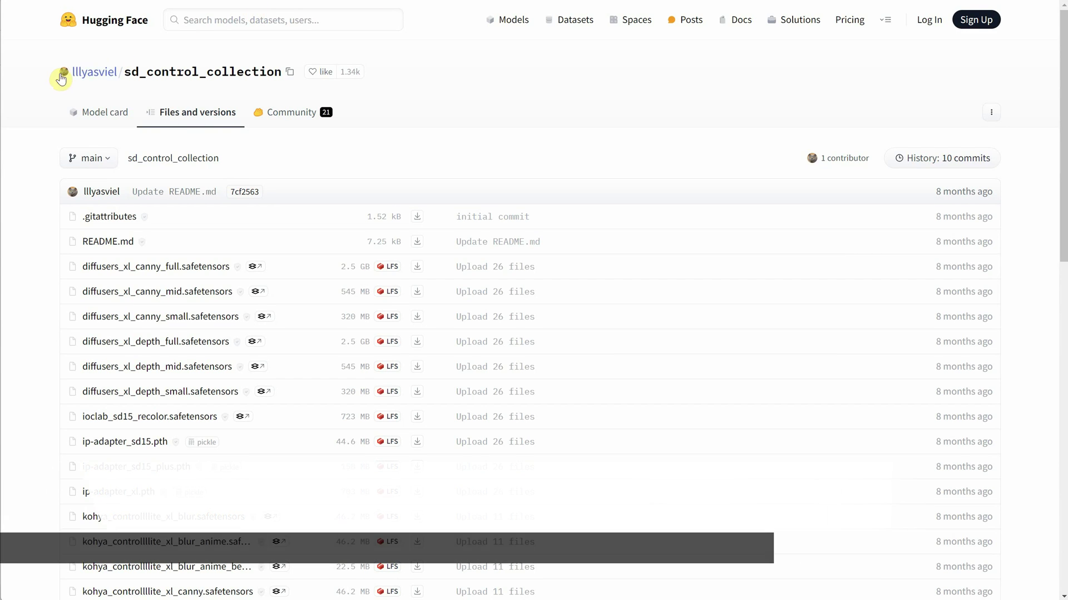
Step: Save kohya_controllllite_xl_canny into webui\models\ControlNet, keeping the existing copy
{"action": "scroll", "coordinate": [305, 188], "scroll_direction": "down", "scroll_amount": 3}
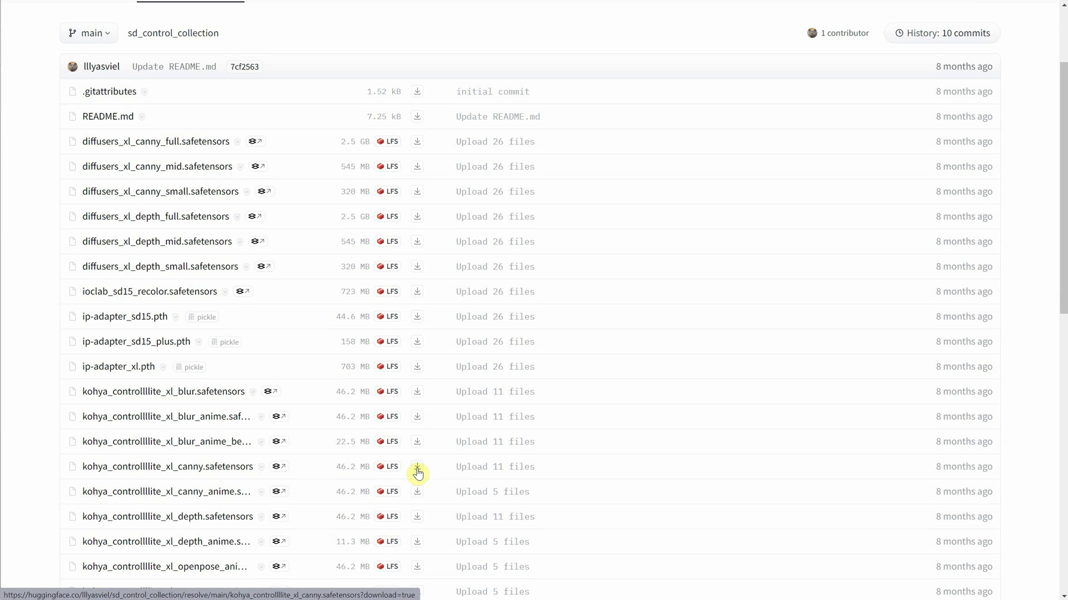
{"action": "left_click", "coordinate": [417, 471]}
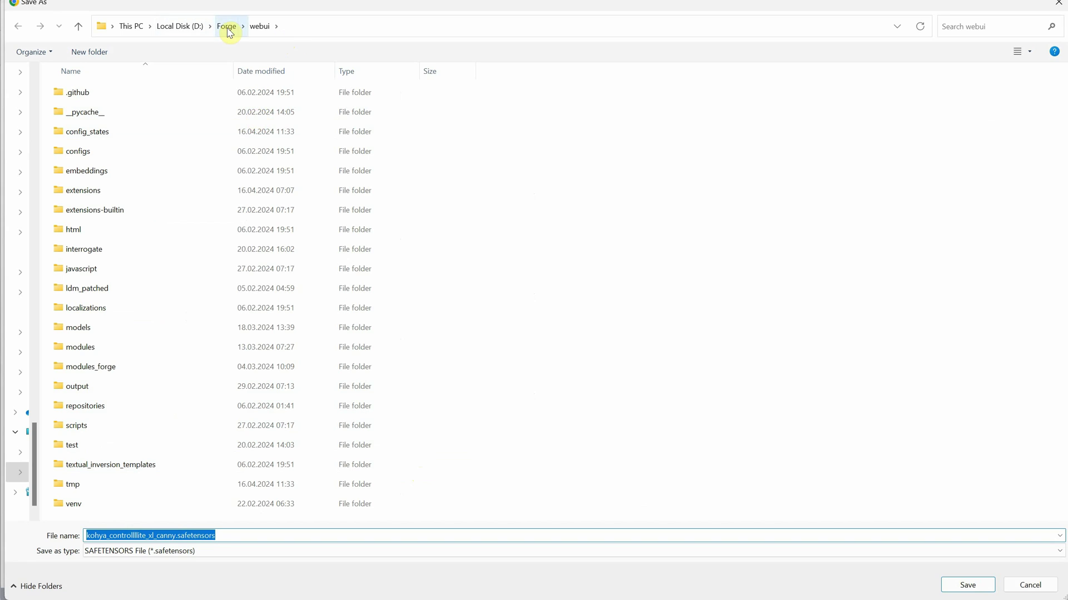
{"action": "double_click", "coordinate": [99, 334]}
{"action": "double_click", "coordinate": [123, 132]}
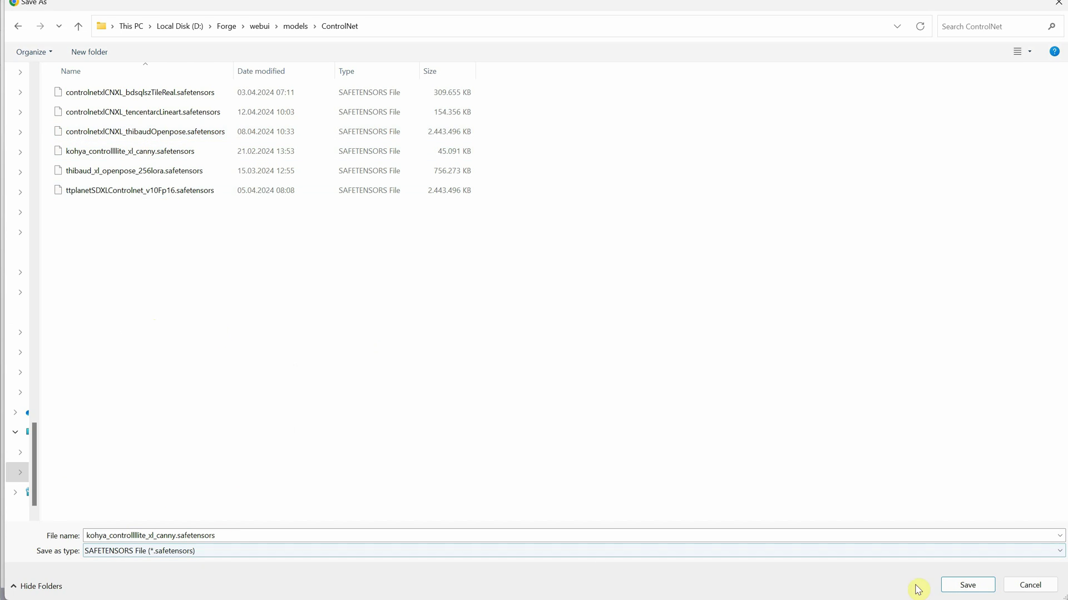
{"action": "left_click", "coordinate": [962, 592]}
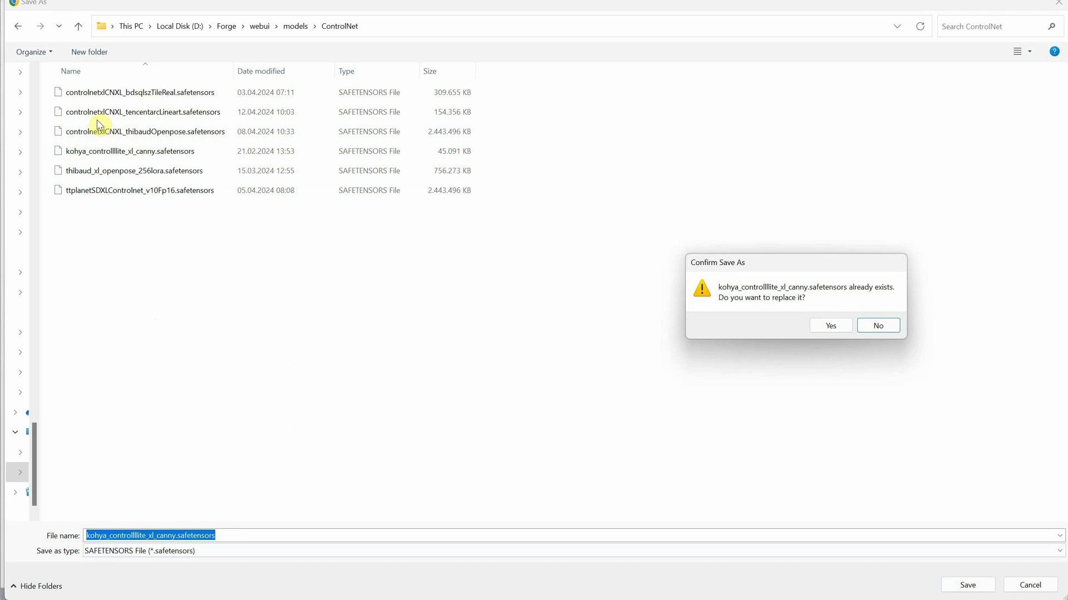
{"action": "left_click", "coordinate": [870, 330]}
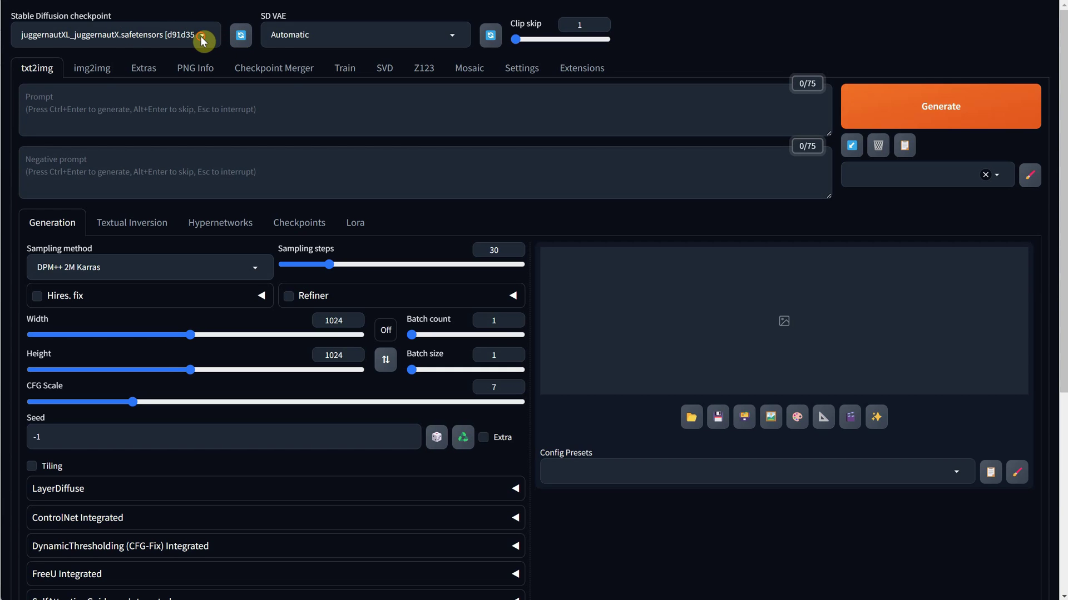
{"action": "left_click", "coordinate": [202, 37]}
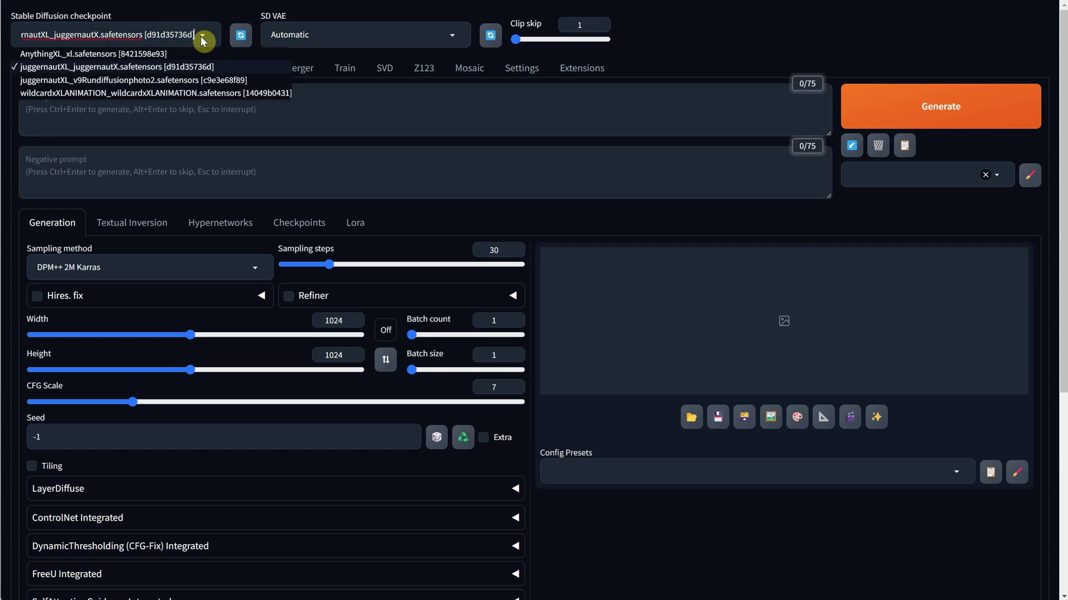
{"action": "left_click", "coordinate": [363, 105]}
{"action": "scroll", "coordinate": [389, 194], "scroll_direction": "down", "scroll_amount": 5}
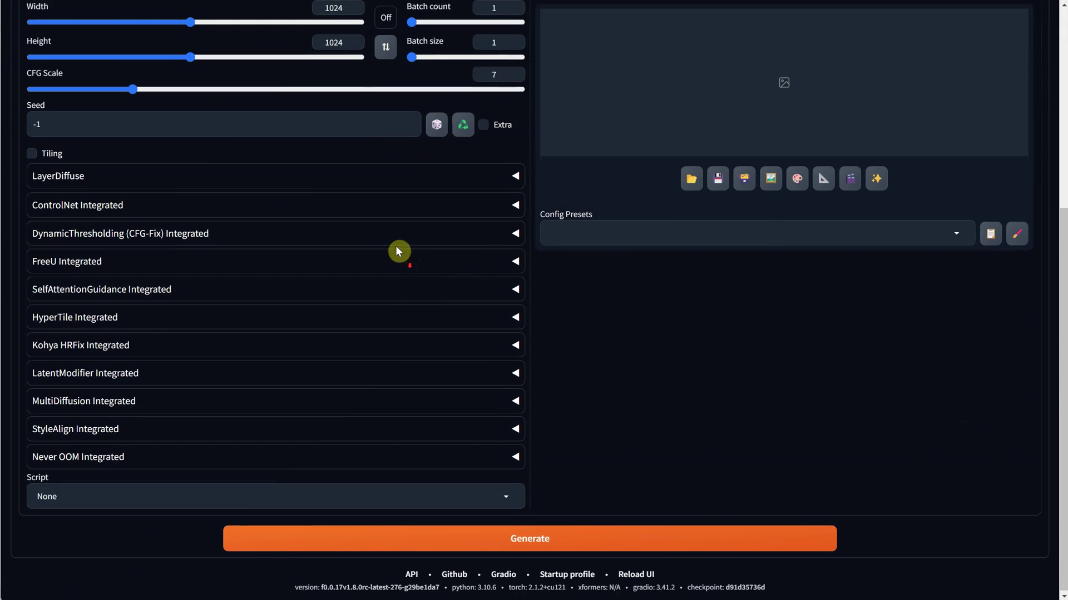
{"action": "left_click", "coordinate": [494, 211]}
{"action": "scroll", "coordinate": [496, 207], "scroll_direction": "down", "scroll_amount": 6}
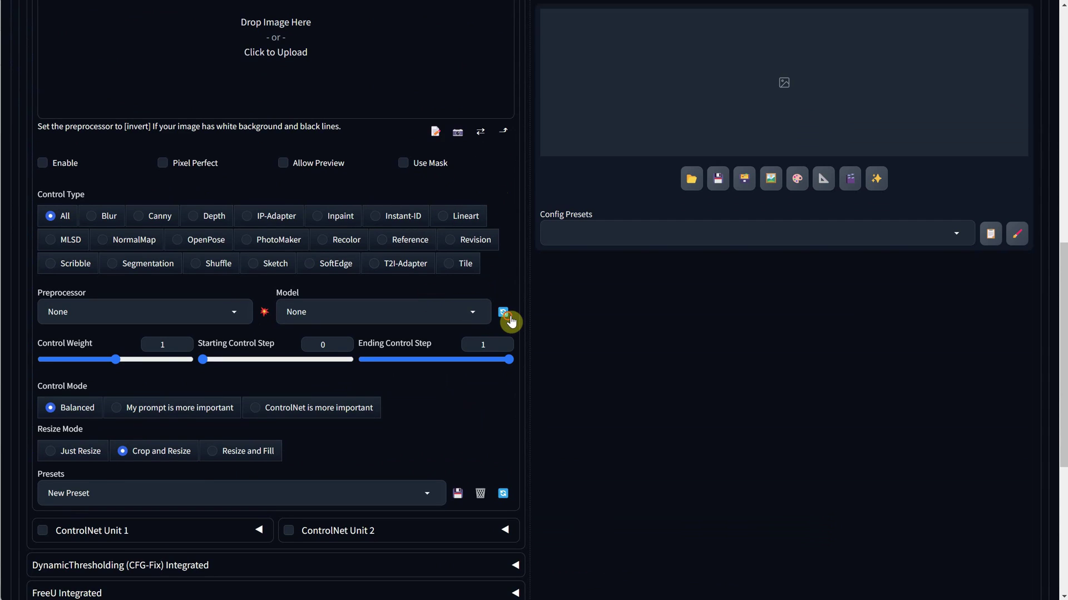
{"action": "left_click", "coordinate": [159, 217]}
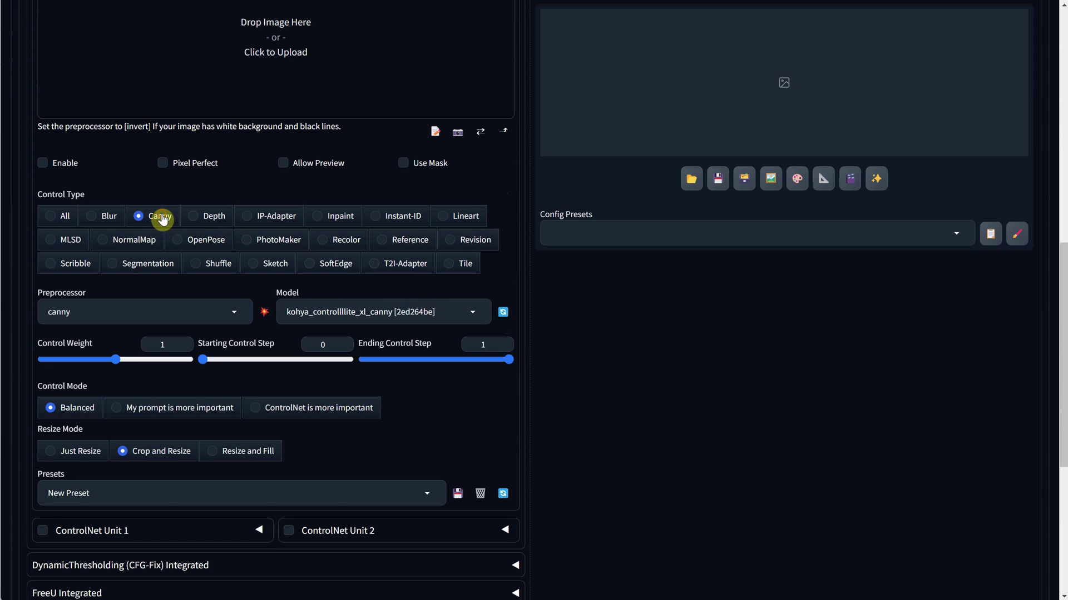
{"action": "left_click", "coordinate": [409, 311]}
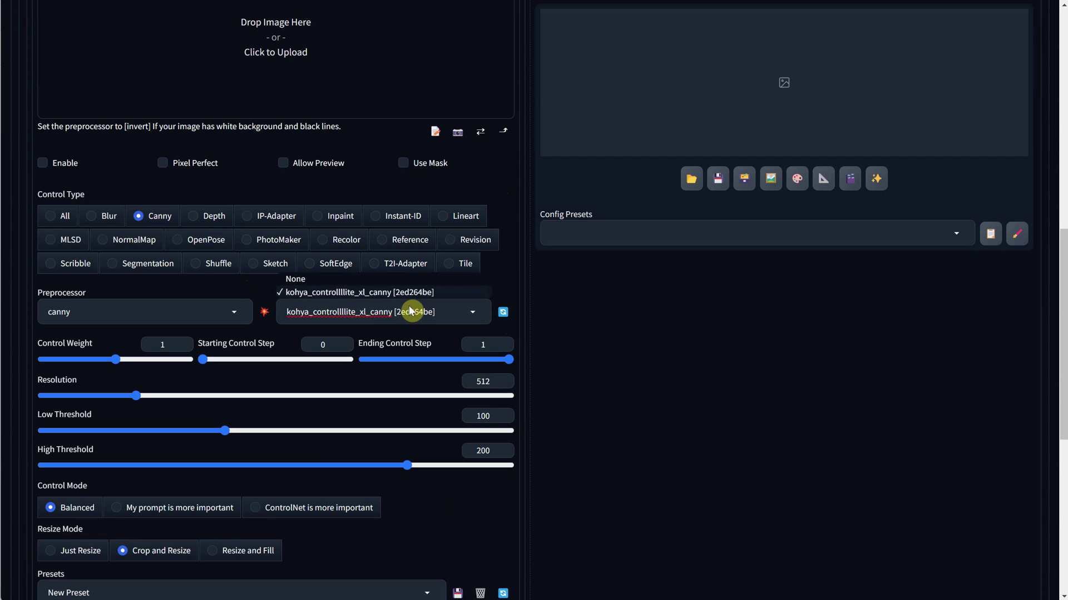
{"action": "left_click", "coordinate": [489, 296]}
{"action": "scroll", "coordinate": [489, 300], "scroll_direction": "up", "scroll_amount": 10}
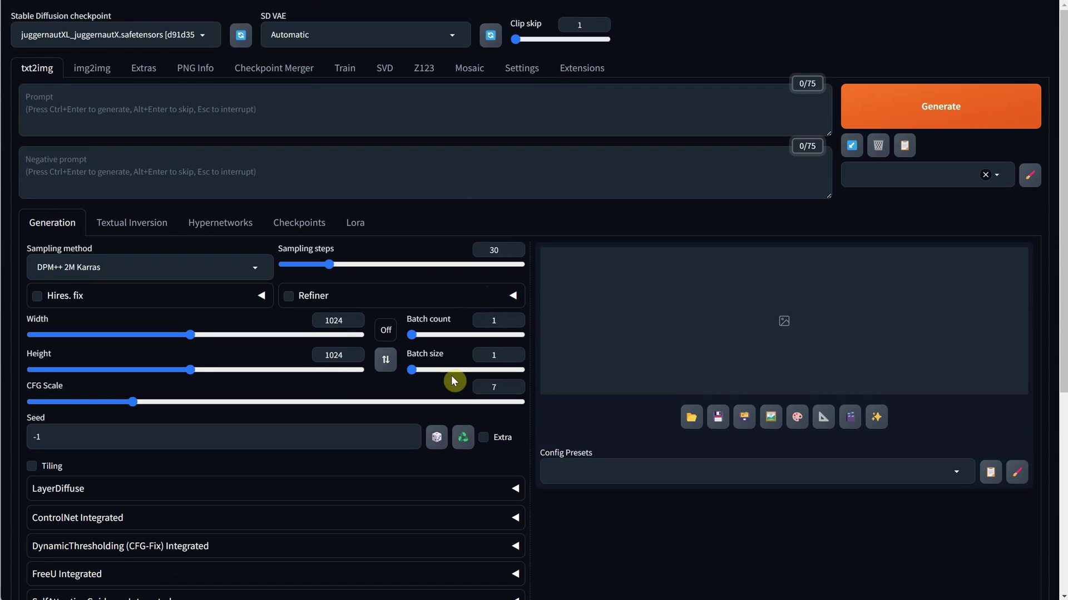
Step: Enable ControlNet Unit 0 with the pasted JunglePix line-art logo and the Canny control type
{"action": "scroll", "coordinate": [453, 334], "scroll_direction": "down", "scroll_amount": 3}
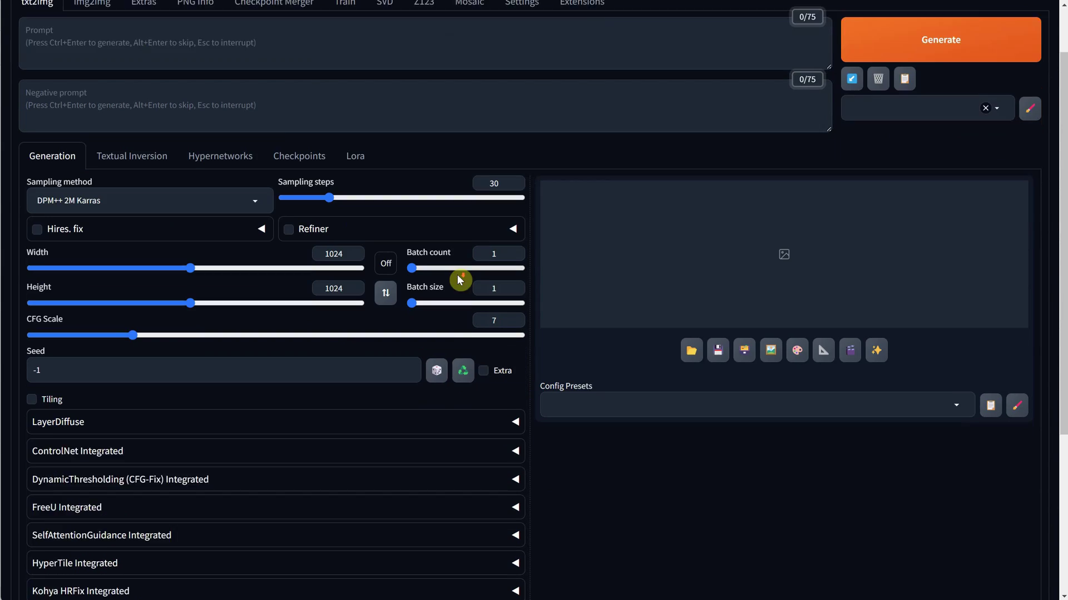
{"action": "left_click", "coordinate": [515, 330]}
{"action": "left_click", "coordinate": [43, 363]}
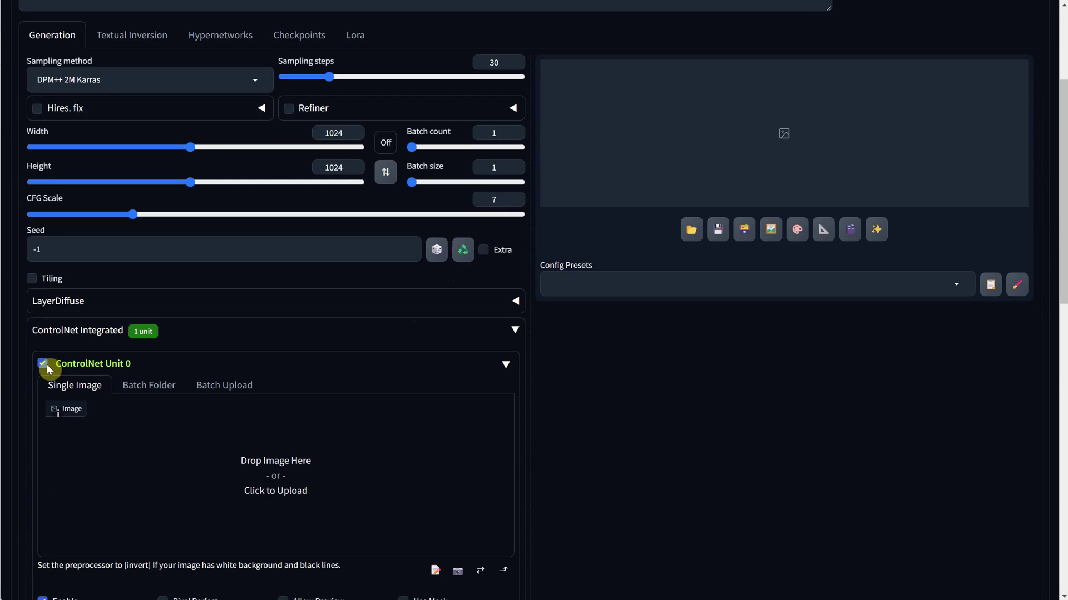
{"action": "scroll", "coordinate": [128, 374], "scroll_direction": "down", "scroll_amount": 4}
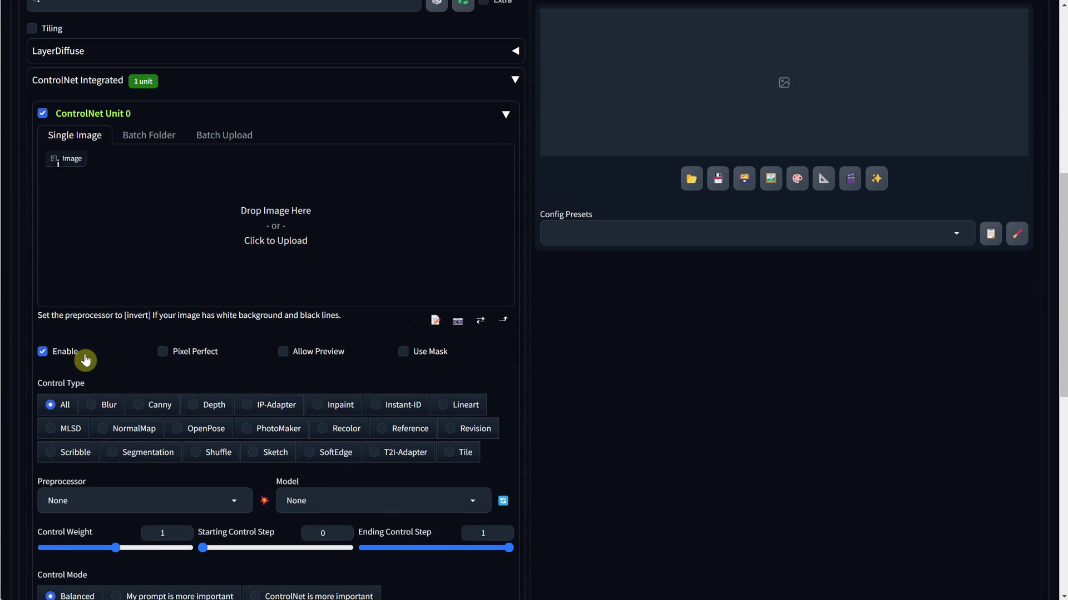
{"action": "key", "text": "ctrl+v"}
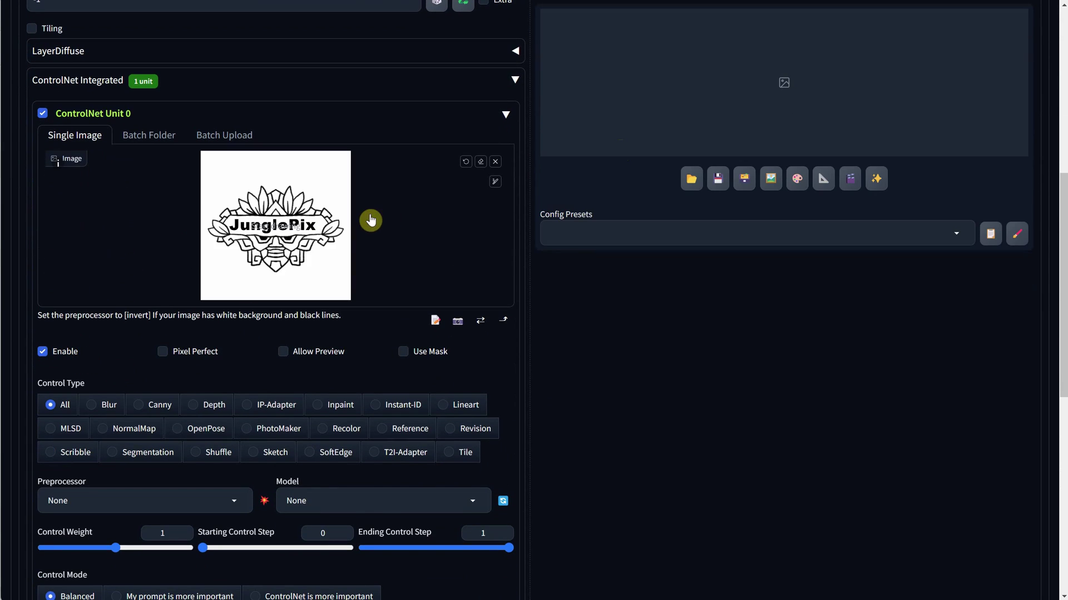
{"action": "left_click", "coordinate": [161, 408]}
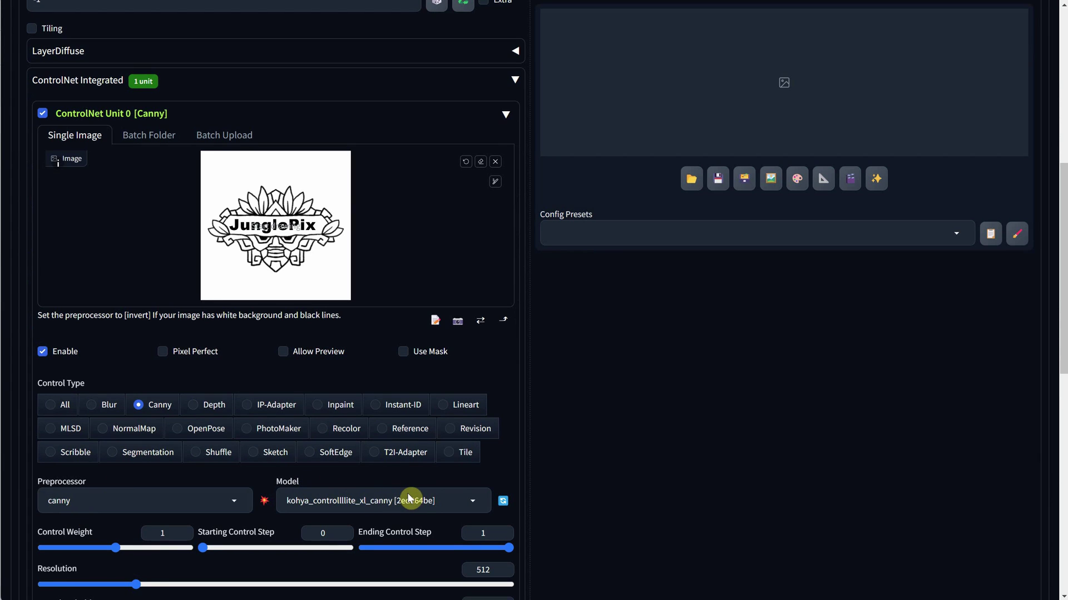
{"action": "scroll", "coordinate": [416, 489], "scroll_direction": "down", "scroll_amount": 3}
{"action": "scroll", "coordinate": [418, 469], "scroll_direction": "down", "scroll_amount": 1}
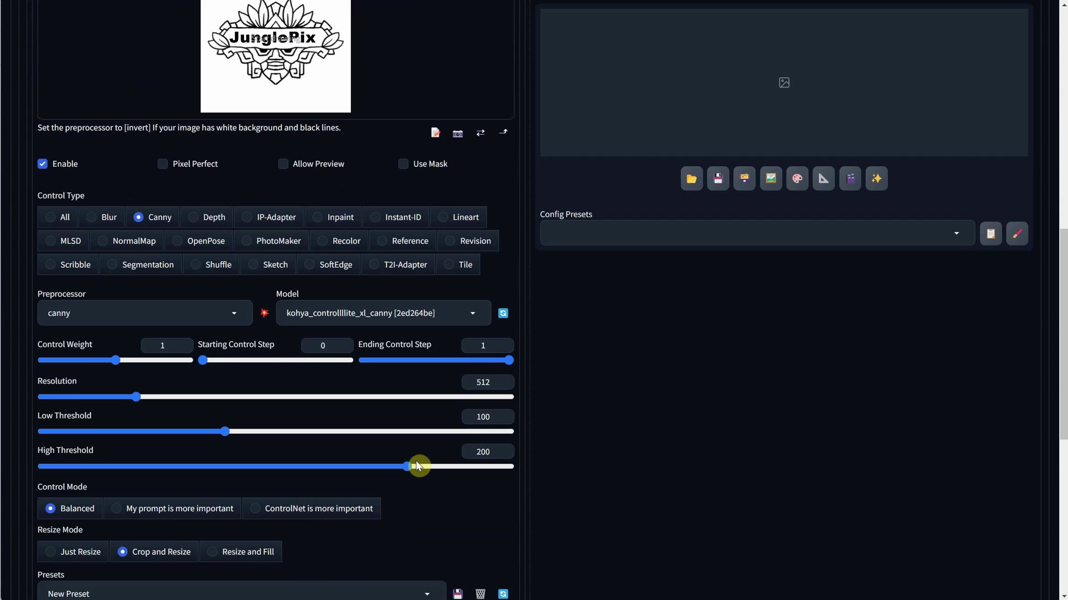
{"action": "scroll", "coordinate": [418, 466], "scroll_direction": "up", "scroll_amount": 10}
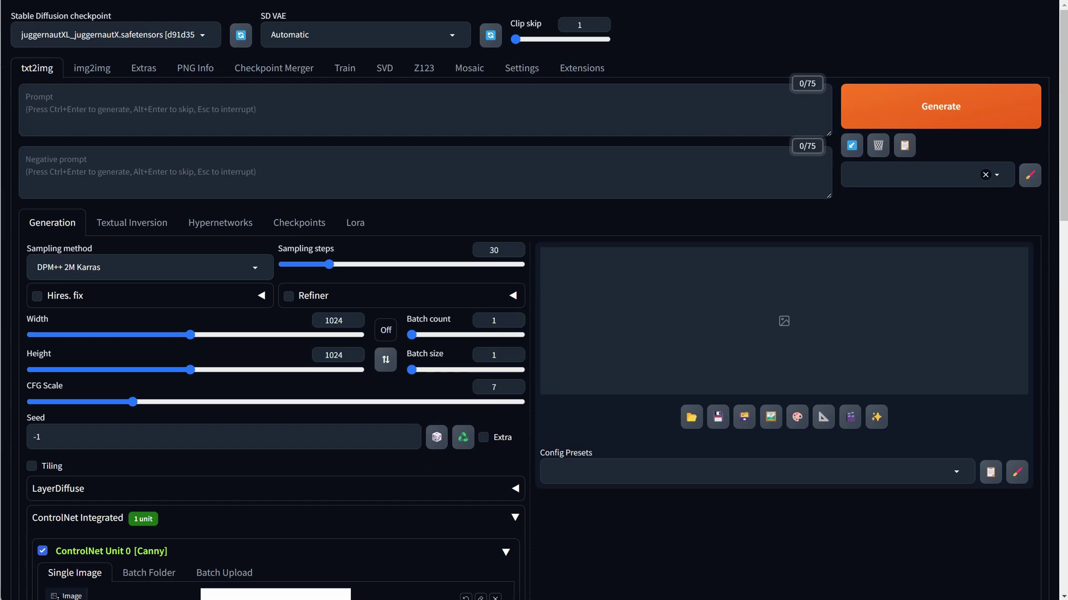
Step: Paste the Mayan JunglePix logo prompt, generate with seed 2024, and search styles for 'game'
{"action": "left_click", "coordinate": [72, 109]}
{"action": "key", "text": "ctrl+v"}
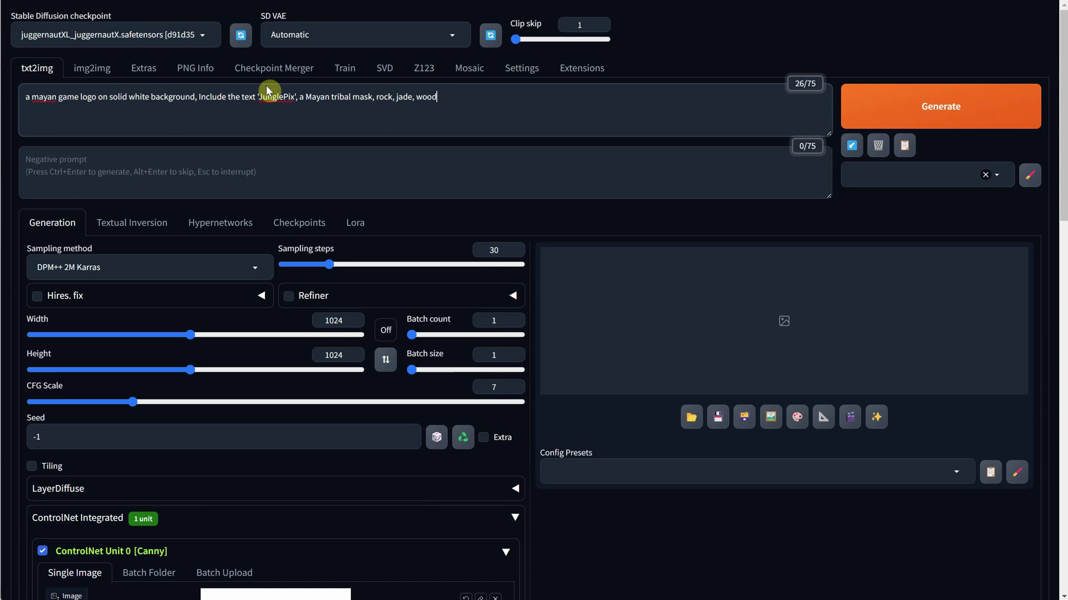
{"action": "left_click", "coordinate": [878, 119]}
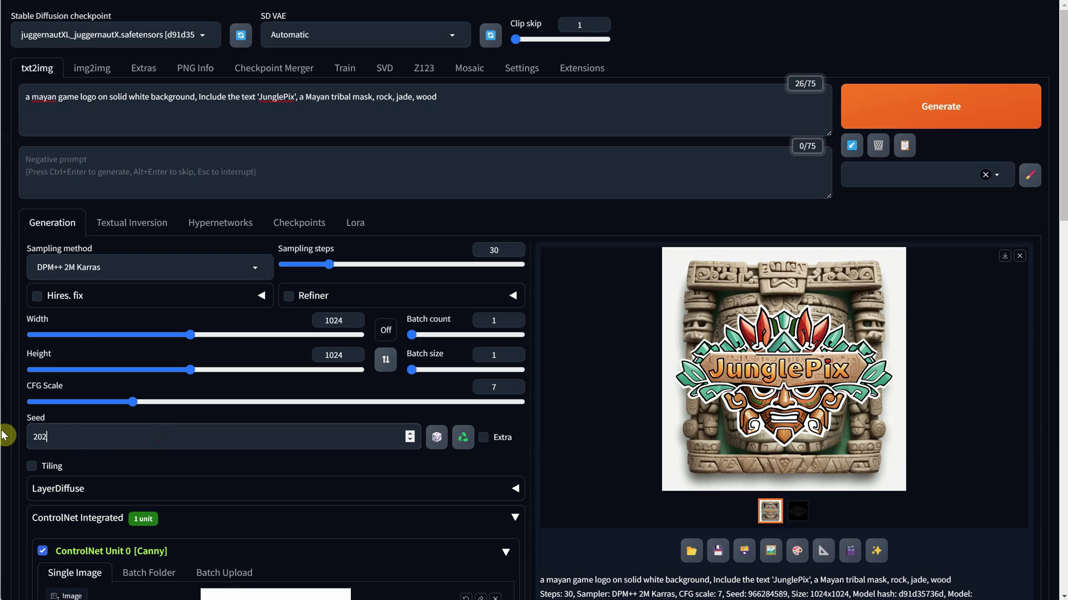
{"action": "left_click", "coordinate": [967, 120]}
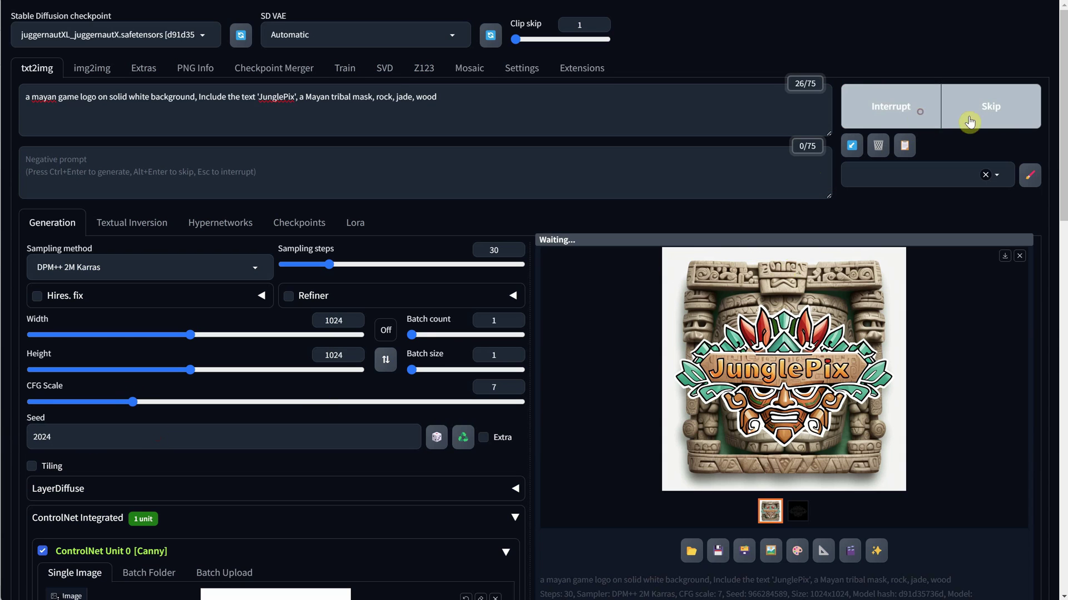
{"action": "left_click", "coordinate": [904, 174]}
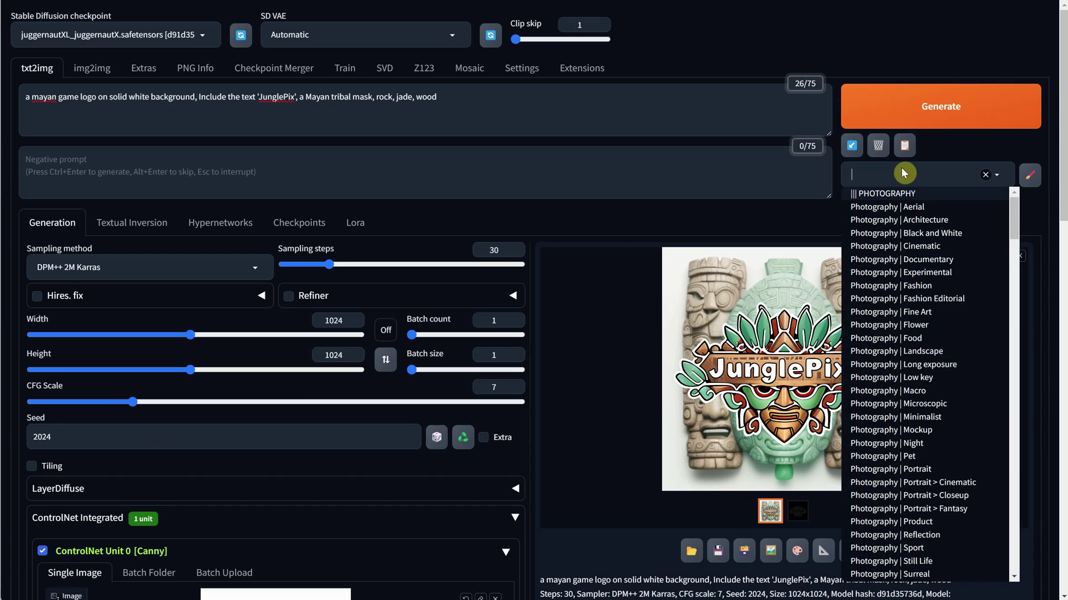
{"action": "type", "text": "game"}
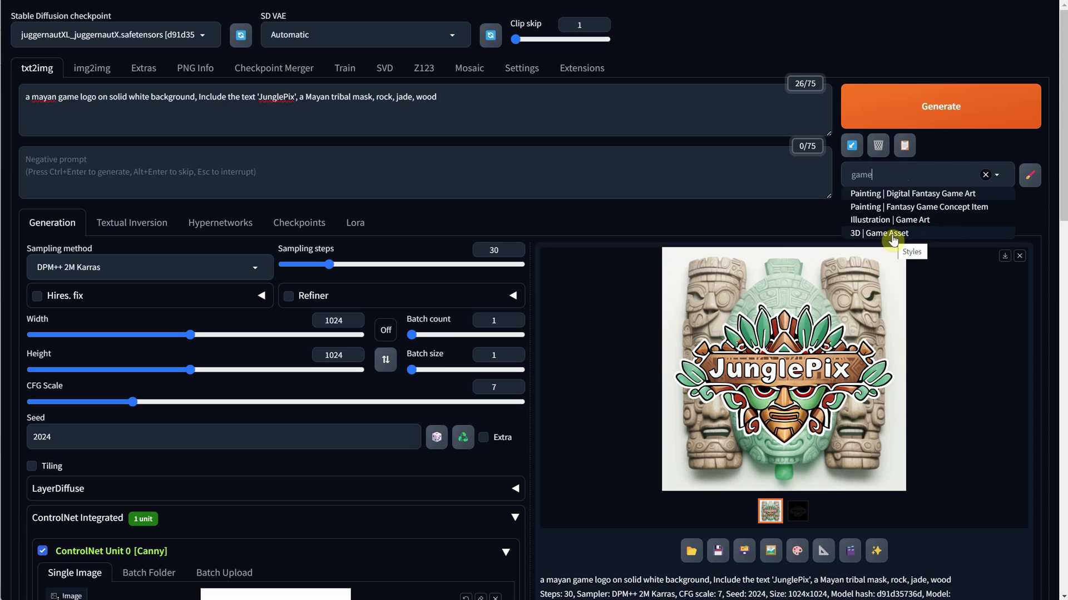
Step: Apply the 3D | Game Asset style, weight the white-background phrase to 1.5, and regenerate the logo
{"action": "left_click", "coordinate": [893, 233]}
{"action": "left_click", "coordinate": [1023, 118]}
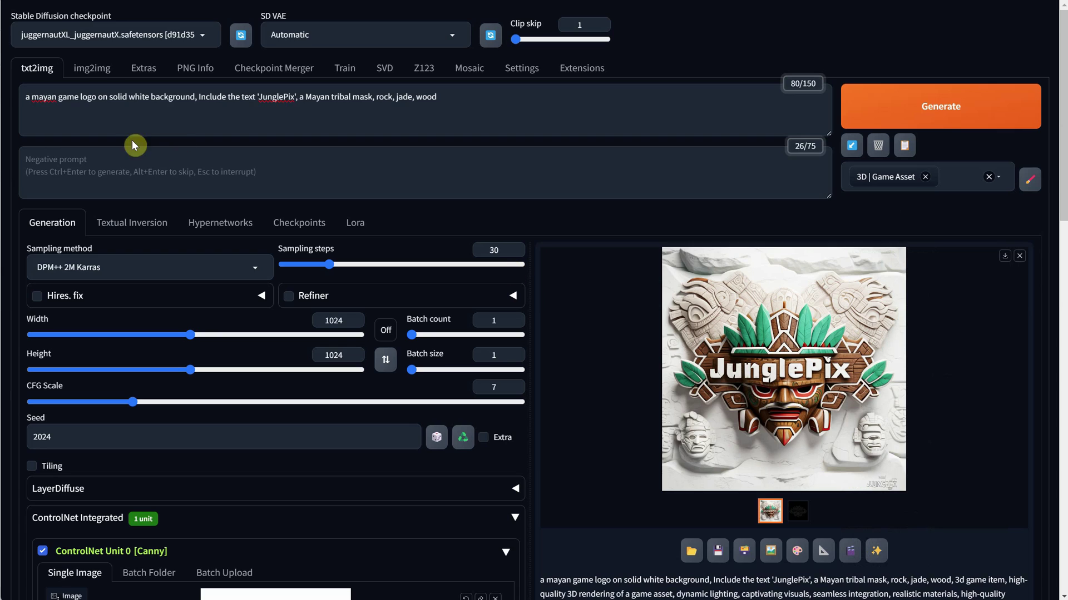
{"action": "left_click_drag", "start_coordinate": [194, 97], "coordinate": [8, 98]}
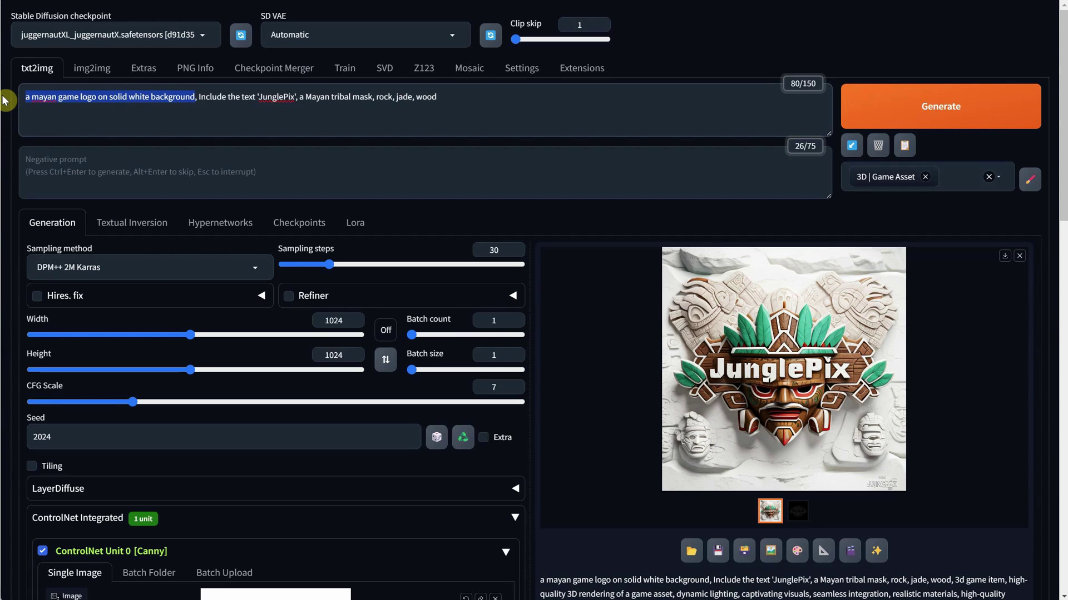
{"action": "key", "text": "ctrl+Up"}
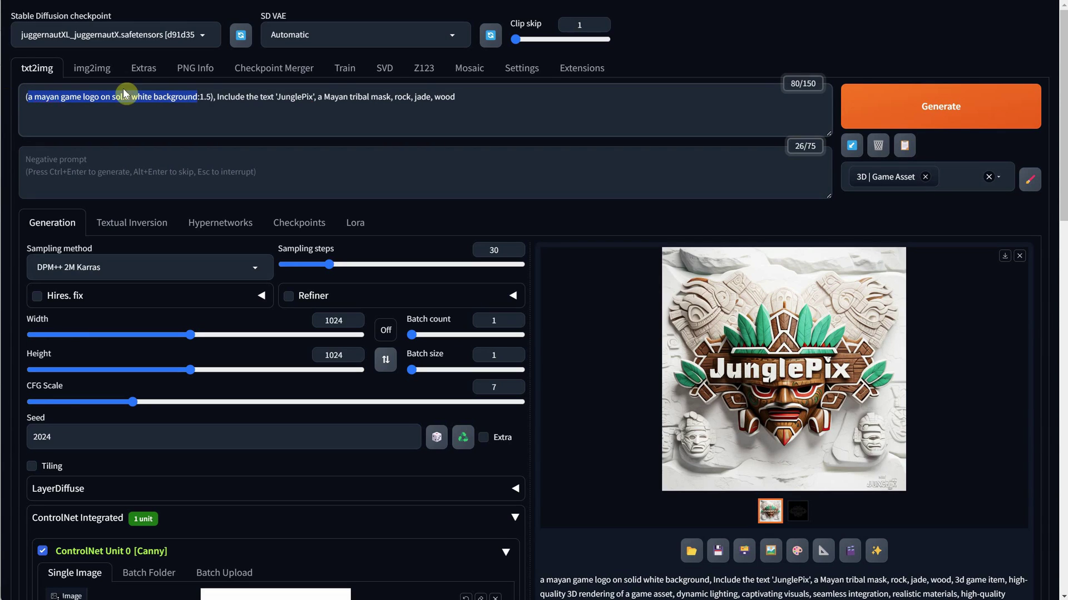
{"action": "left_click", "coordinate": [232, 121]}
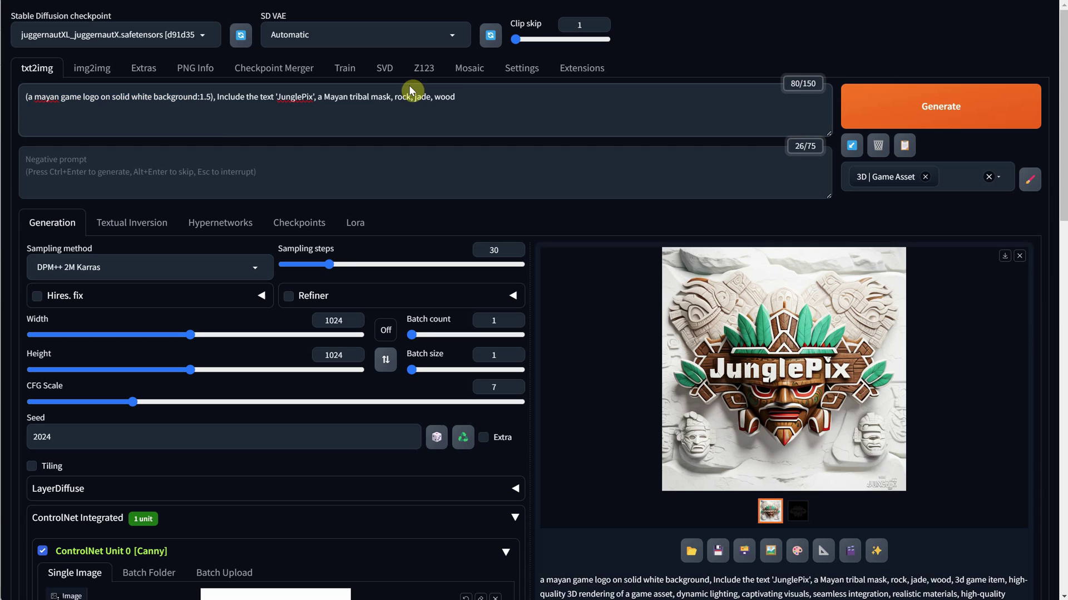
{"action": "left_click", "coordinate": [901, 114]}
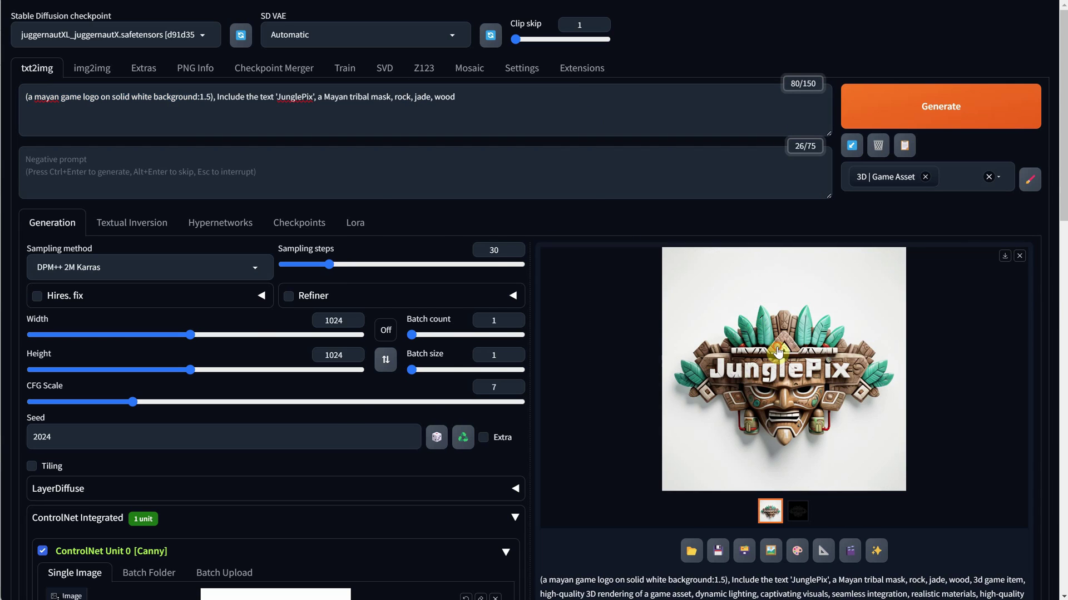
{"action": "left_click", "coordinate": [777, 352]}
{"action": "left_click", "coordinate": [883, 537]}
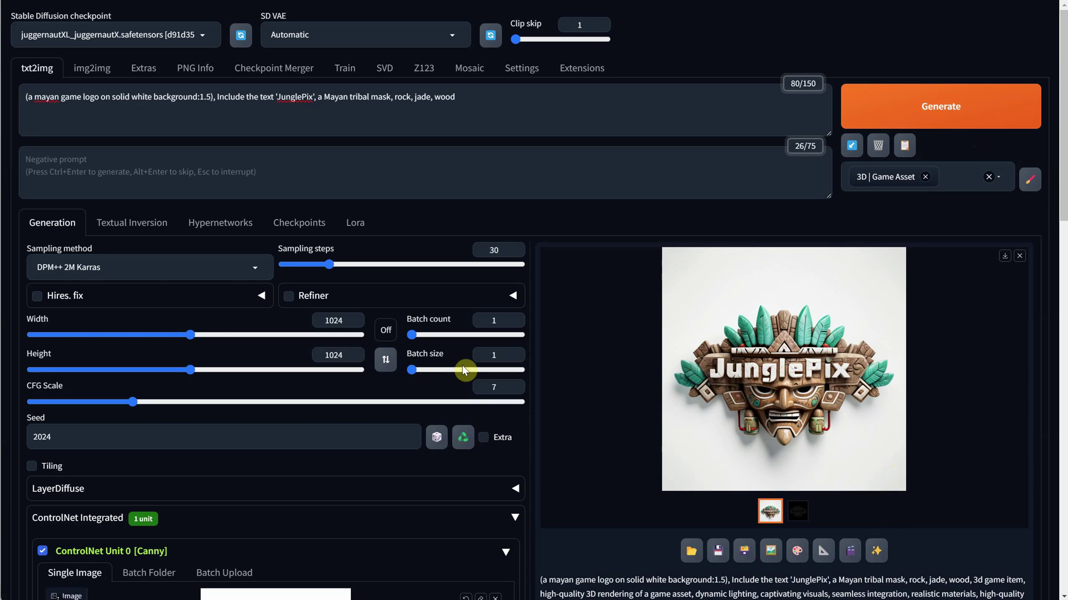
{"action": "left_click", "coordinate": [256, 295]}
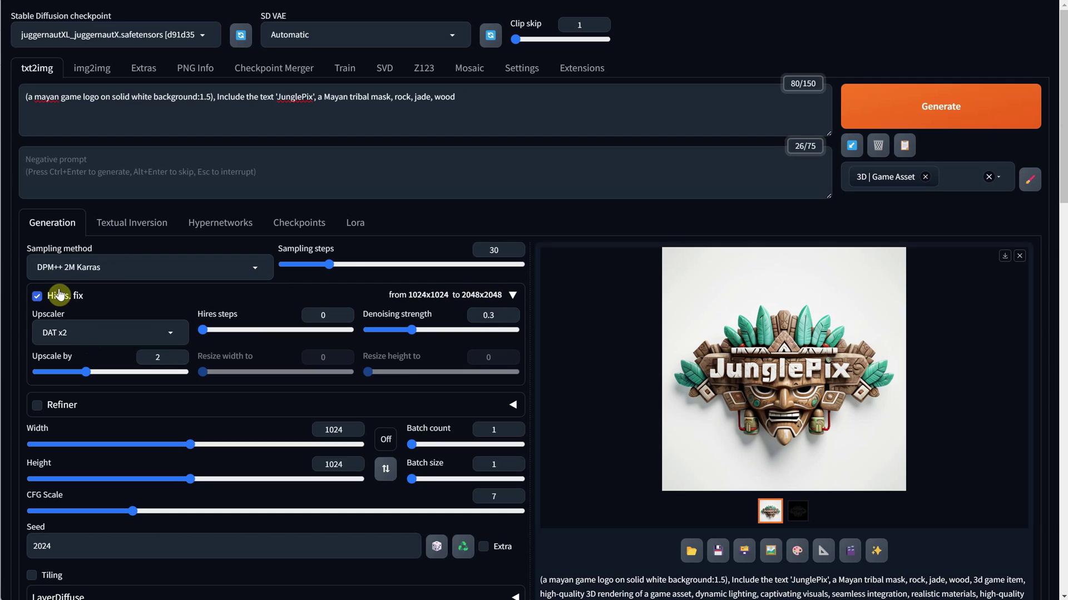
{"action": "left_click", "coordinate": [37, 297]}
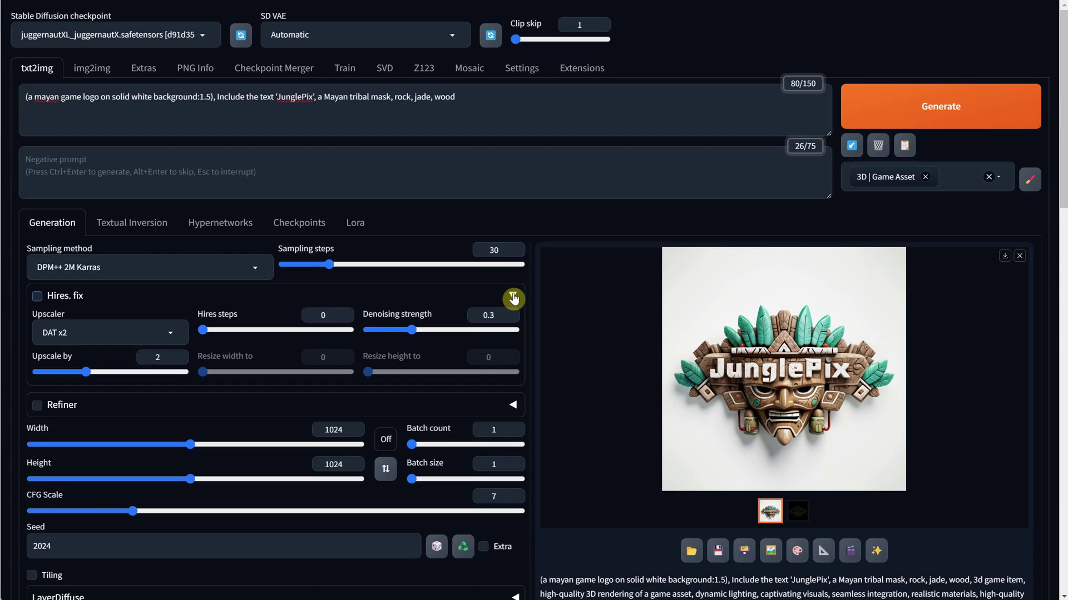
{"action": "left_click", "coordinate": [513, 298]}
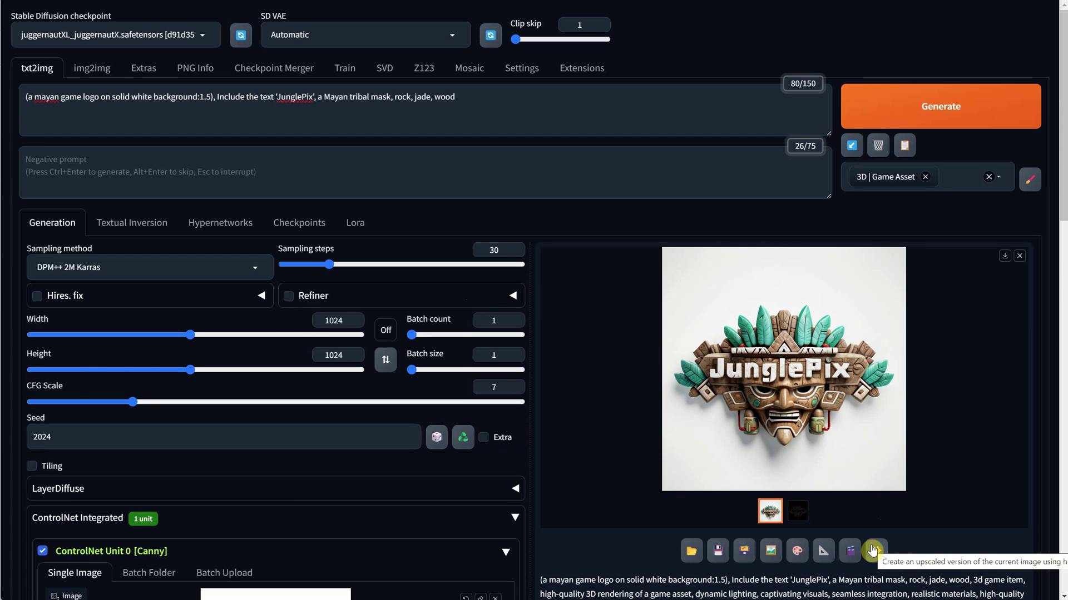
Step: Upscale the current JunglePix logo and view the result at full size
{"action": "left_click", "coordinate": [876, 552]}
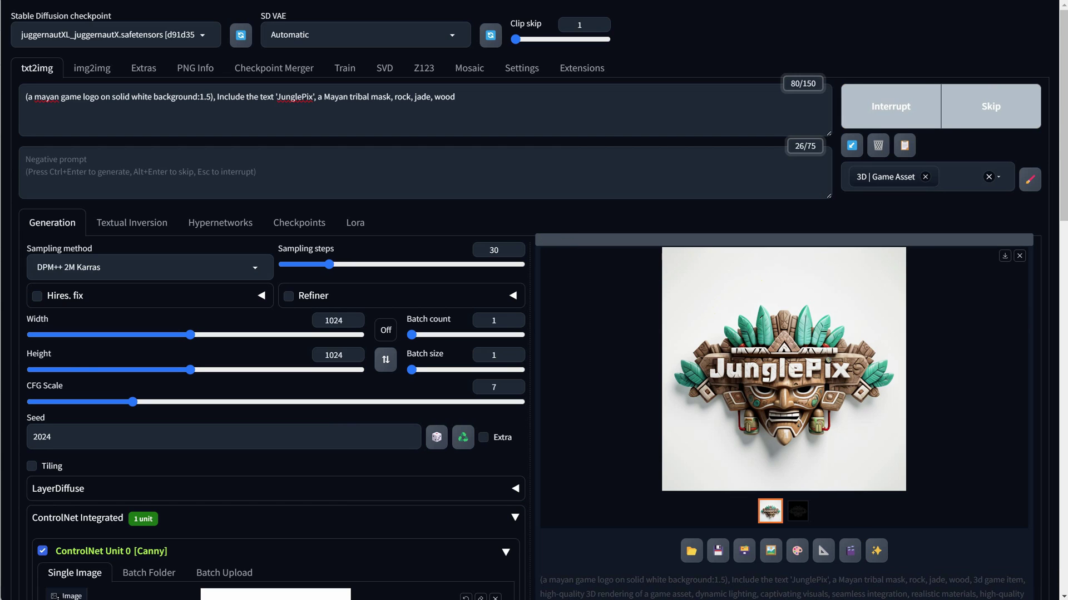
{"action": "left_click", "coordinate": [774, 358]}
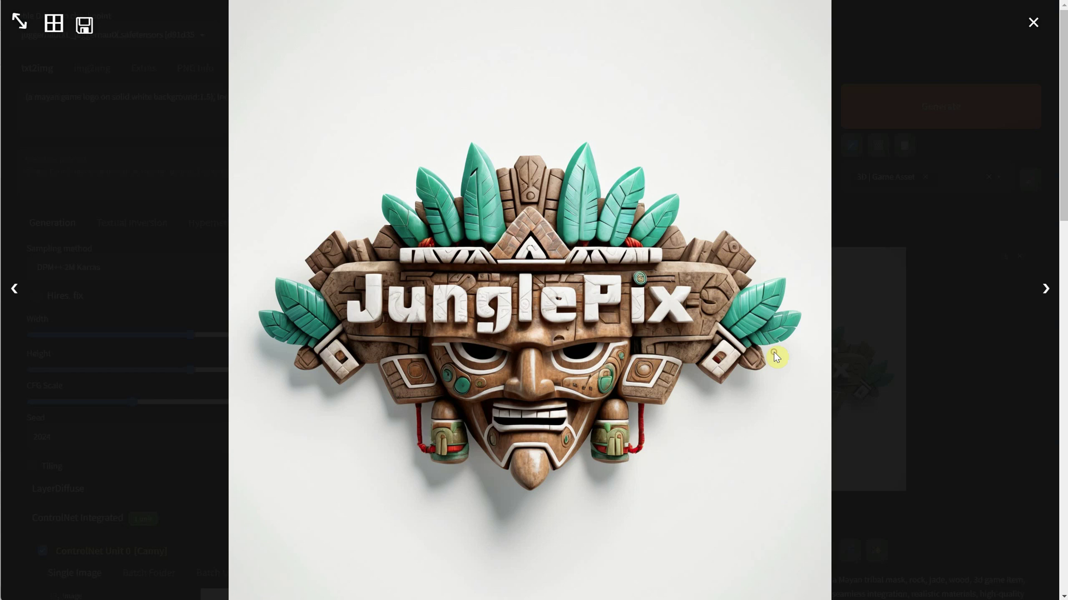
Step: Zoom in and erase small blemishes, like the mark above 'le', with a smaller Remove Tool brush
{"action": "left_click", "coordinate": [965, 418]}
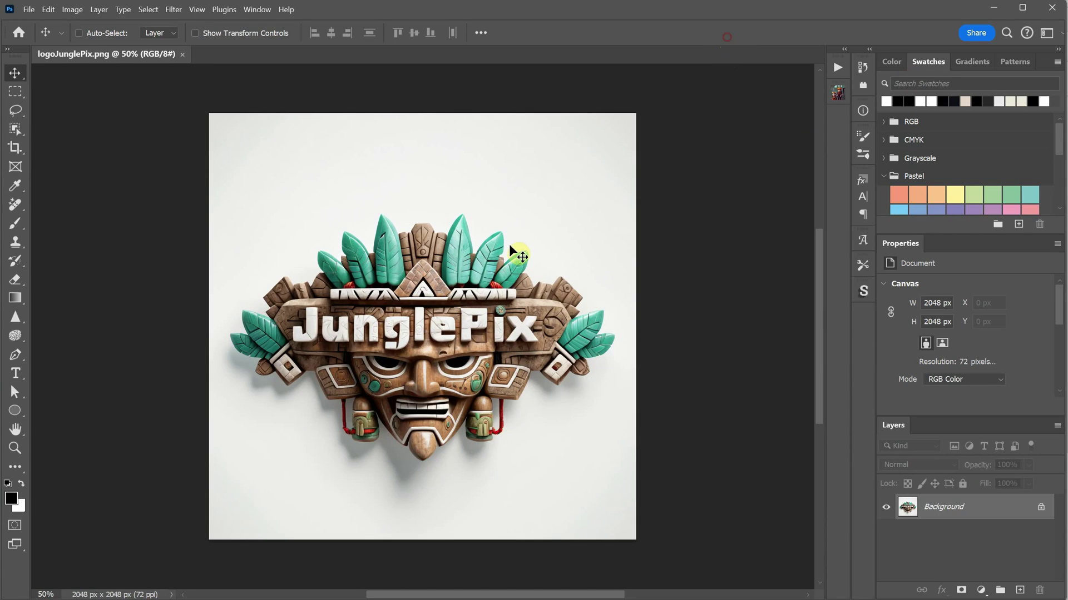
{"action": "key", "text": "ctrl+plus"}
{"action": "key", "text": "ctrl+plus"}
{"action": "key", "text": "ctrl+plus"}
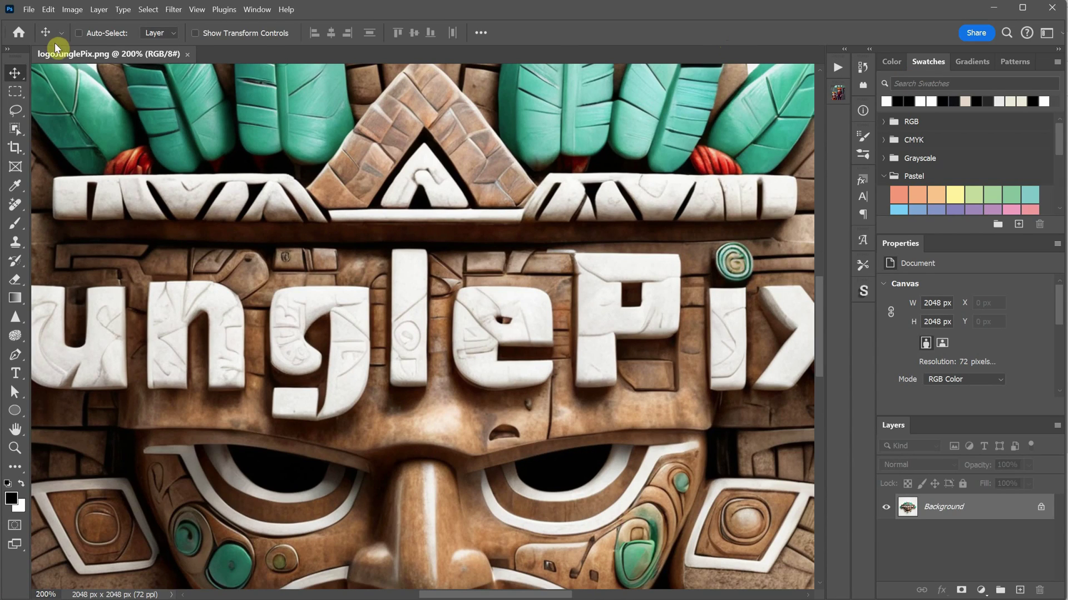
{"action": "mouse_move", "coordinate": [15, 205]}
{"action": "left_mouse_down"}
{"action": "mouse_move", "coordinate": [68, 199]}
{"action": "mouse_move", "coordinate": [81, 220]}
{"action": "left_mouse_up"}
{"action": "key", "text": "bracketleft"}
{"action": "key", "text": "bracketleft"}
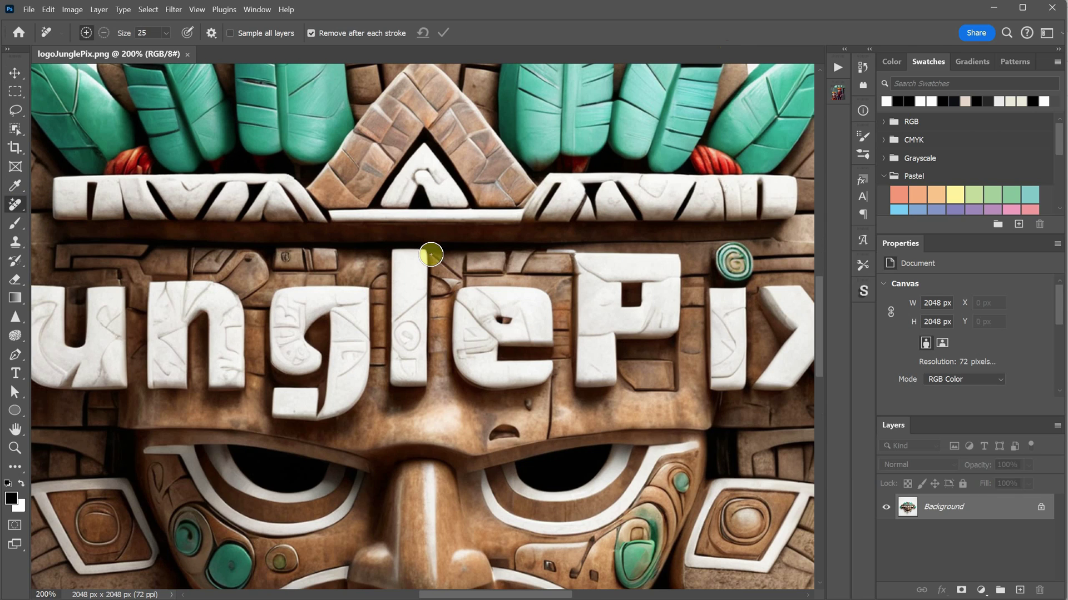
{"action": "mouse_move", "coordinate": [453, 281]}
{"action": "left_mouse_down"}
{"action": "mouse_move", "coordinate": [479, 259]}
{"action": "mouse_move", "coordinate": [464, 279]}
{"action": "left_mouse_up"}
{"action": "scroll", "coordinate": [467, 261], "scroll_direction": "up", "scroll_amount": 5}
{"action": "scroll", "coordinate": [467, 261], "scroll_direction": "left", "scroll_amount": 1}
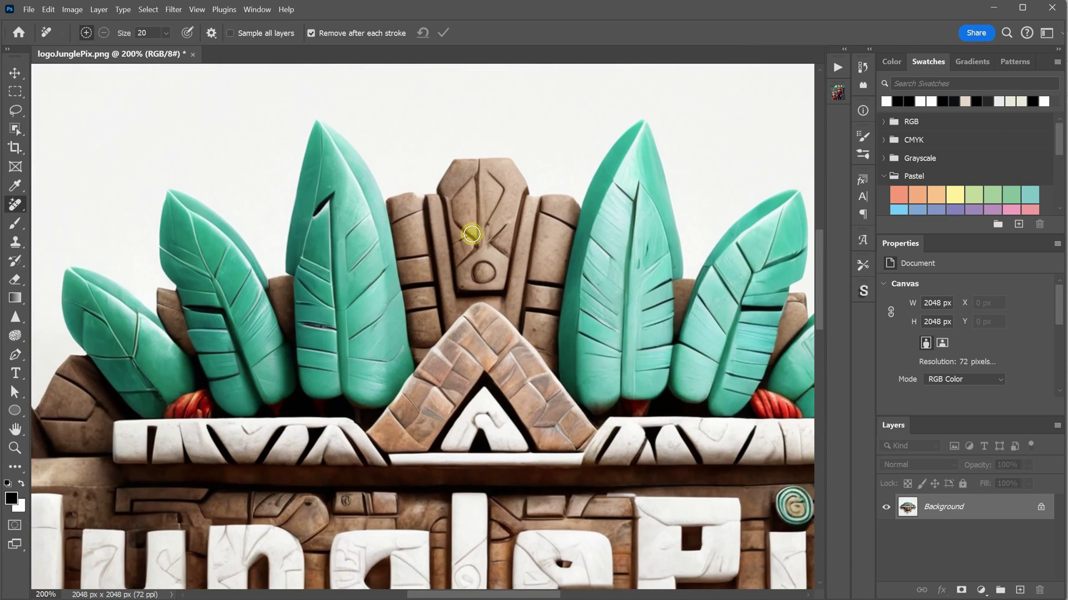
{"action": "scroll", "coordinate": [469, 241], "scroll_direction": "down", "scroll_amount": 10}
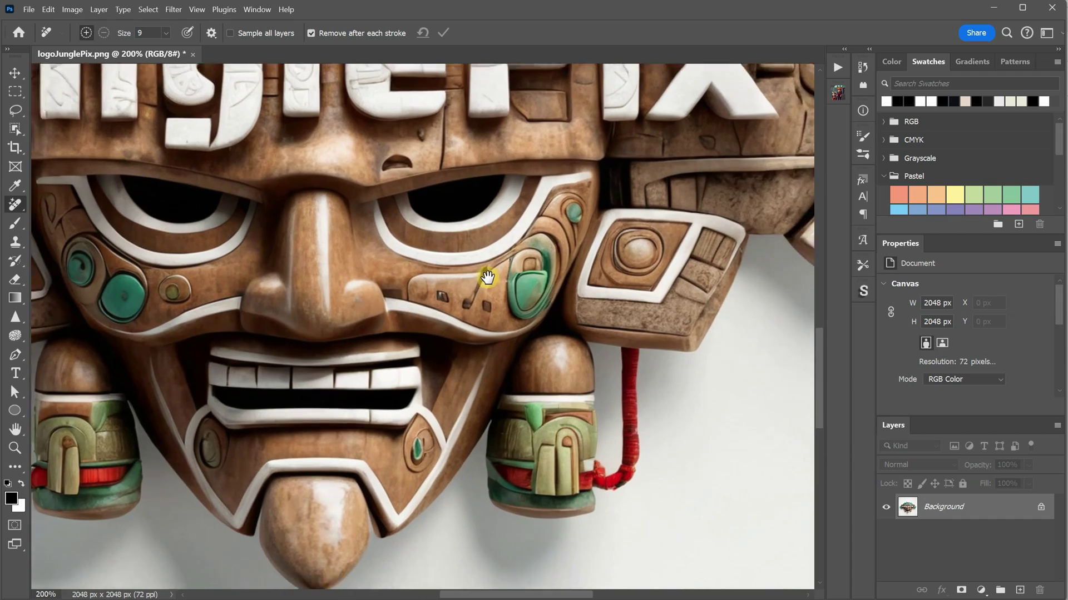
{"action": "left_click_drag", "start_coordinate": [487, 277], "coordinate": [517, 294]}
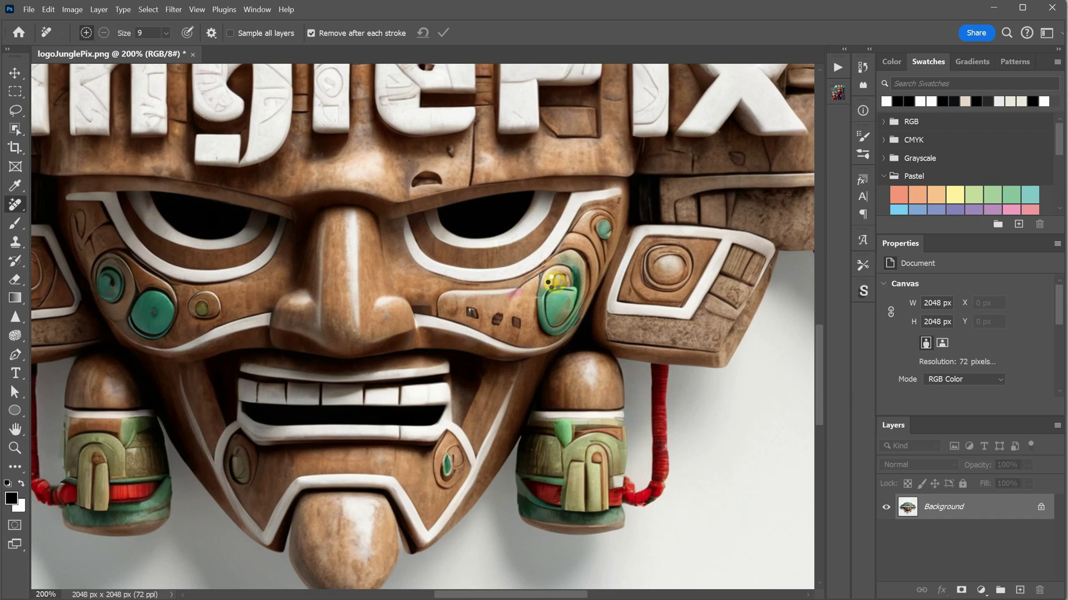
{"action": "scroll", "coordinate": [553, 282], "scroll_direction": "up", "scroll_amount": 5}
{"action": "scroll", "coordinate": [508, 353], "scroll_direction": "right", "scroll_amount": 3}
Step: Select the JunglePix logo with Select Subject and mask out its white backdrop on Layer 0
{"action": "scroll", "coordinate": [448, 239], "scroll_direction": "down", "scroll_amount": 3}
{"action": "scroll", "coordinate": [674, 353], "scroll_direction": "up", "scroll_amount": 1}
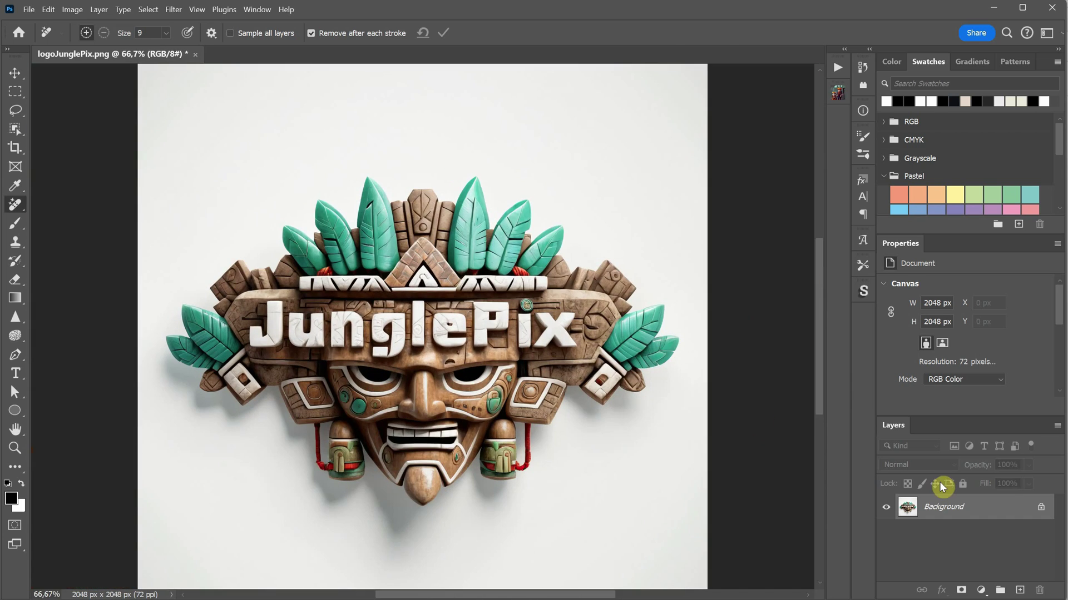
{"action": "left_click", "coordinate": [16, 130]}
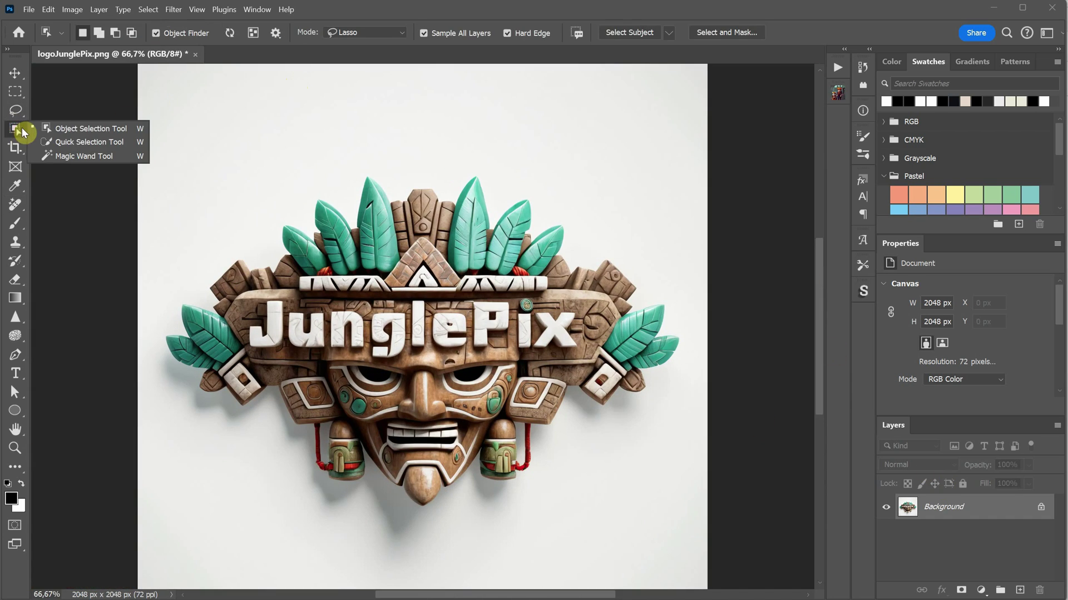
{"action": "left_click", "coordinate": [14, 127]}
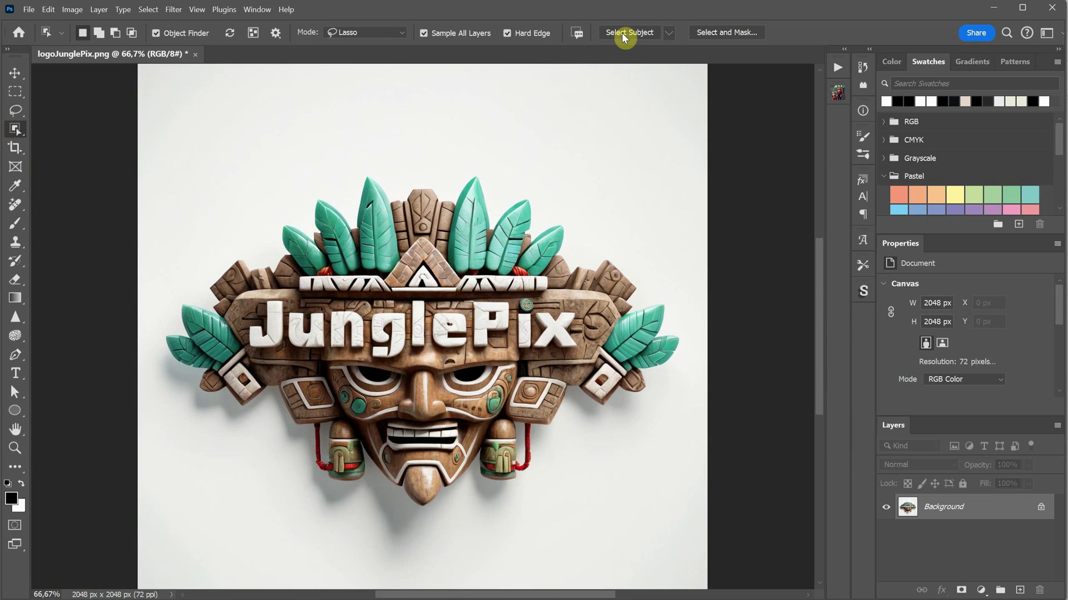
{"action": "left_click", "coordinate": [622, 32]}
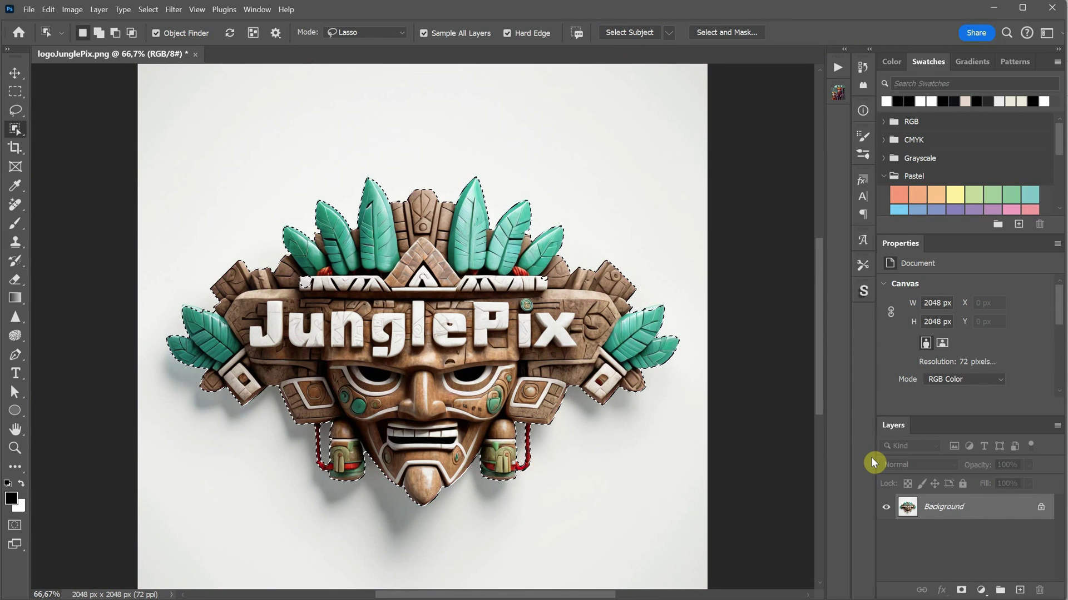
{"action": "left_click", "coordinate": [961, 590]}
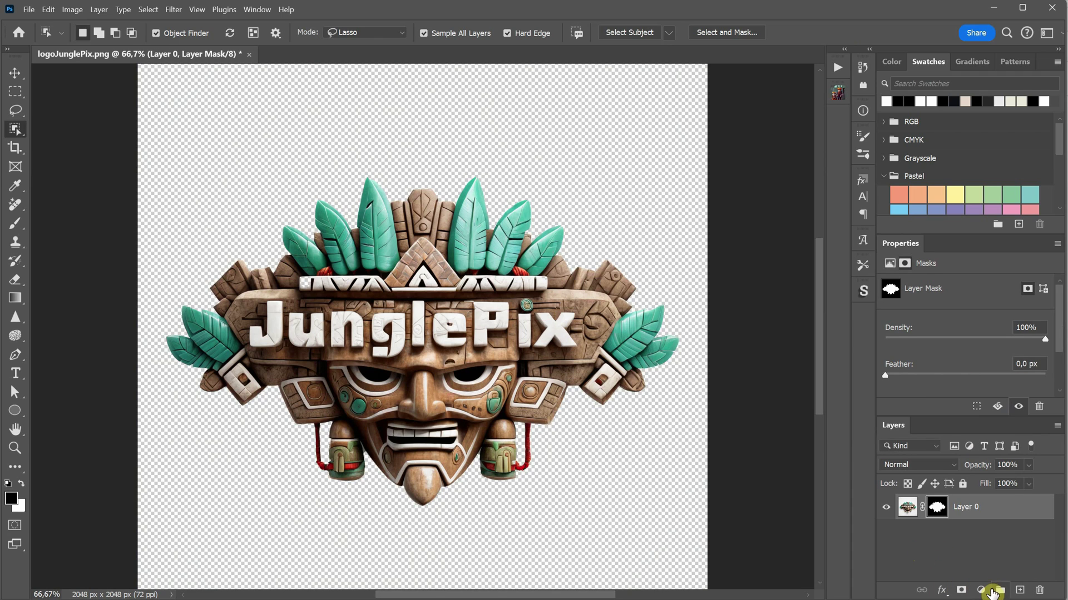
Step: Test the cutout against a dark red, then black, Color Fill layer, then delete it
{"action": "left_click", "coordinate": [980, 591]}
{"action": "left_click", "coordinate": [1007, 368]}
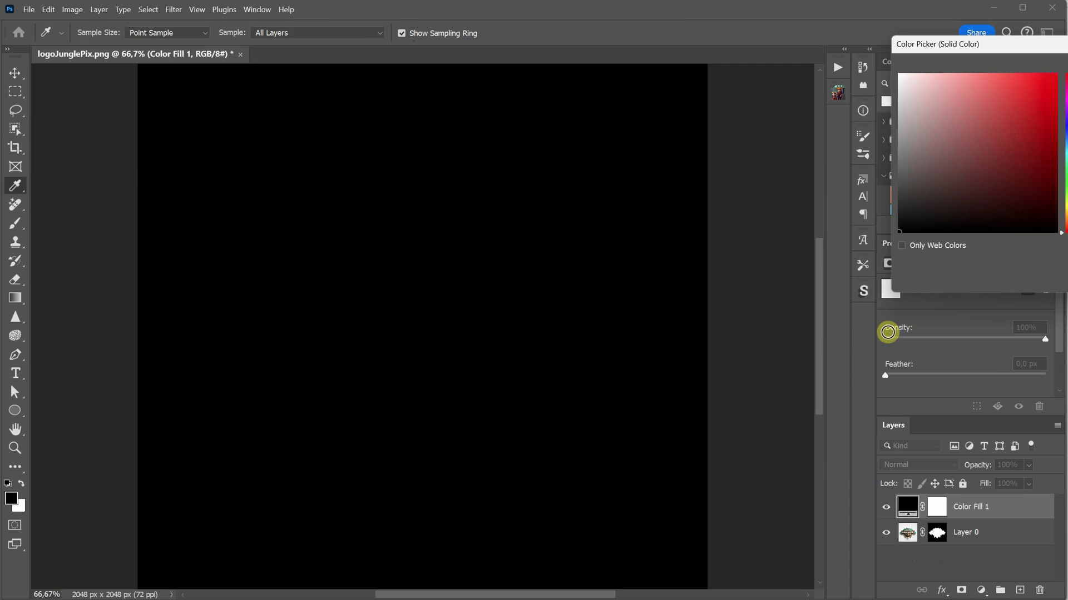
{"action": "left_click", "coordinate": [1010, 138]}
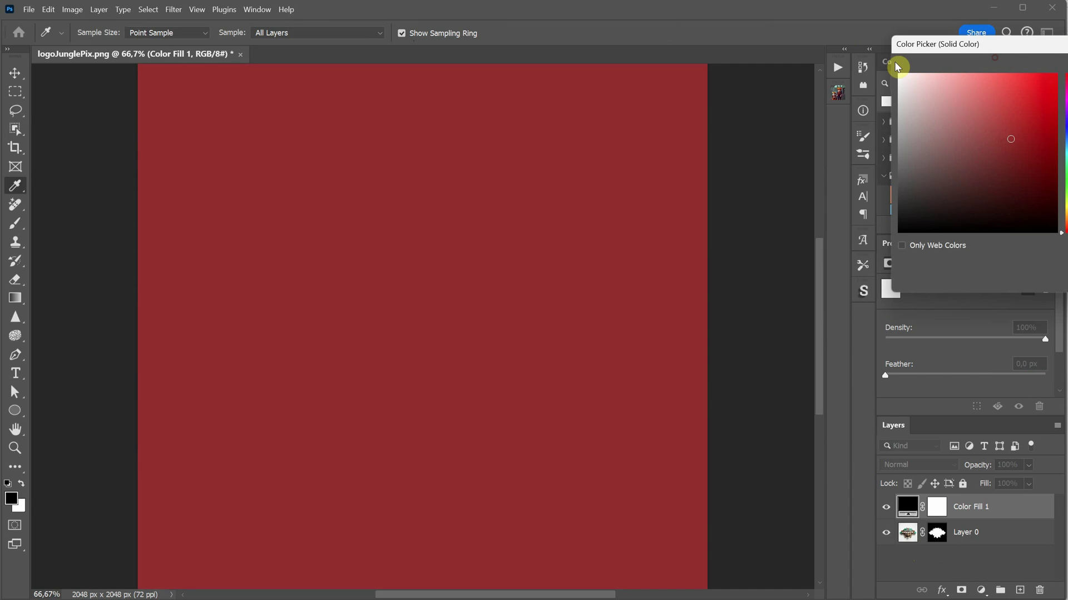
{"action": "left_click_drag", "start_coordinate": [897, 67], "coordinate": [721, 89]}
{"action": "left_click", "coordinate": [905, 106]}
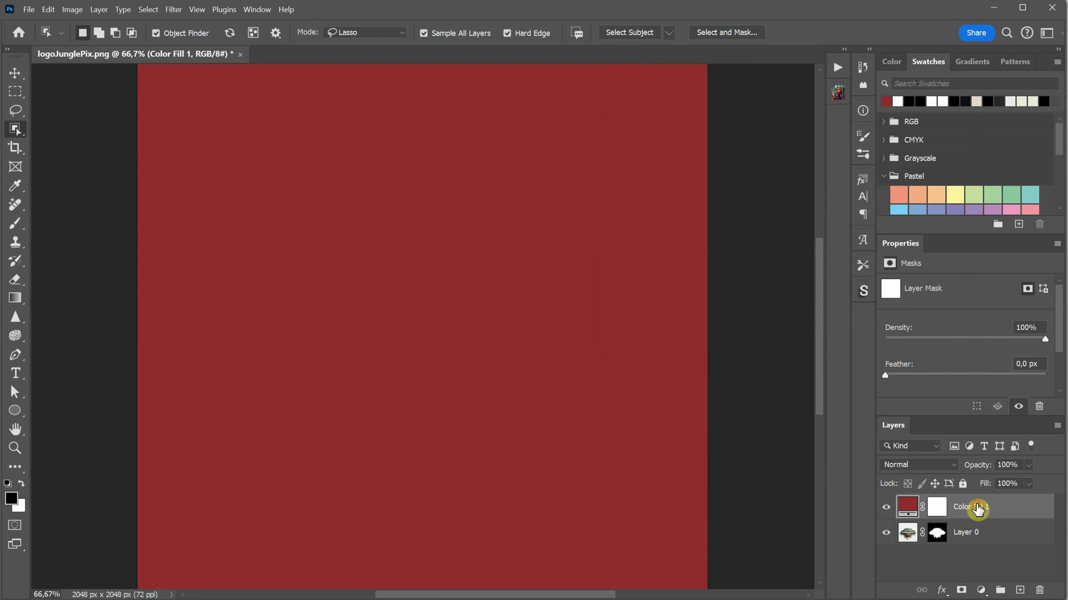
{"action": "left_click_drag", "start_coordinate": [977, 509], "coordinate": [987, 550]}
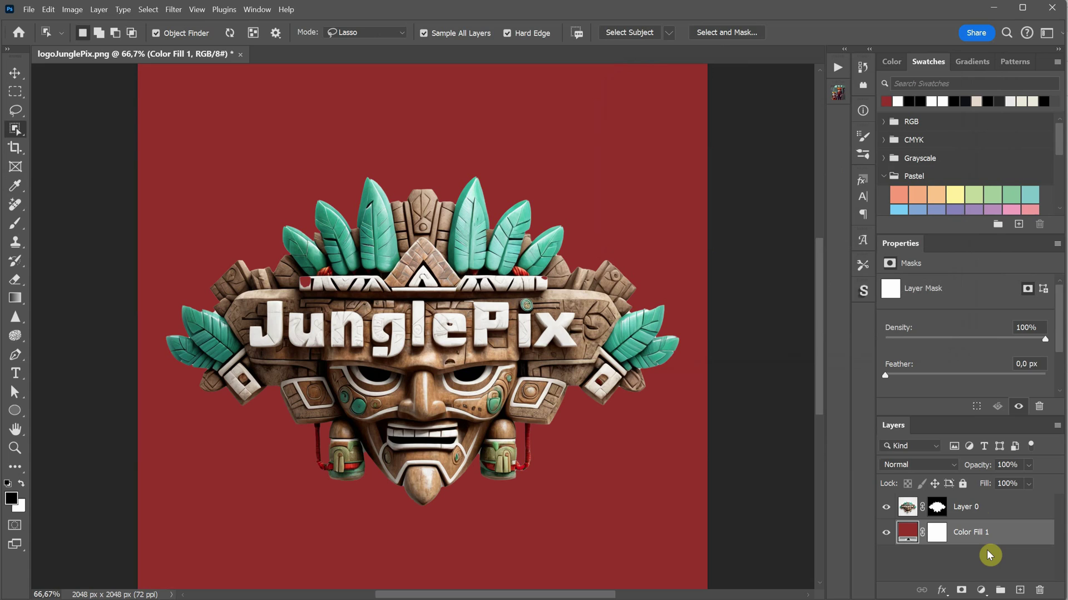
{"action": "double_click", "coordinate": [904, 531]}
{"action": "mouse_move", "coordinate": [770, 259]}
{"action": "left_mouse_down"}
{"action": "mouse_move", "coordinate": [762, 124]}
{"action": "mouse_move", "coordinate": [762, 295]}
{"action": "left_mouse_up"}
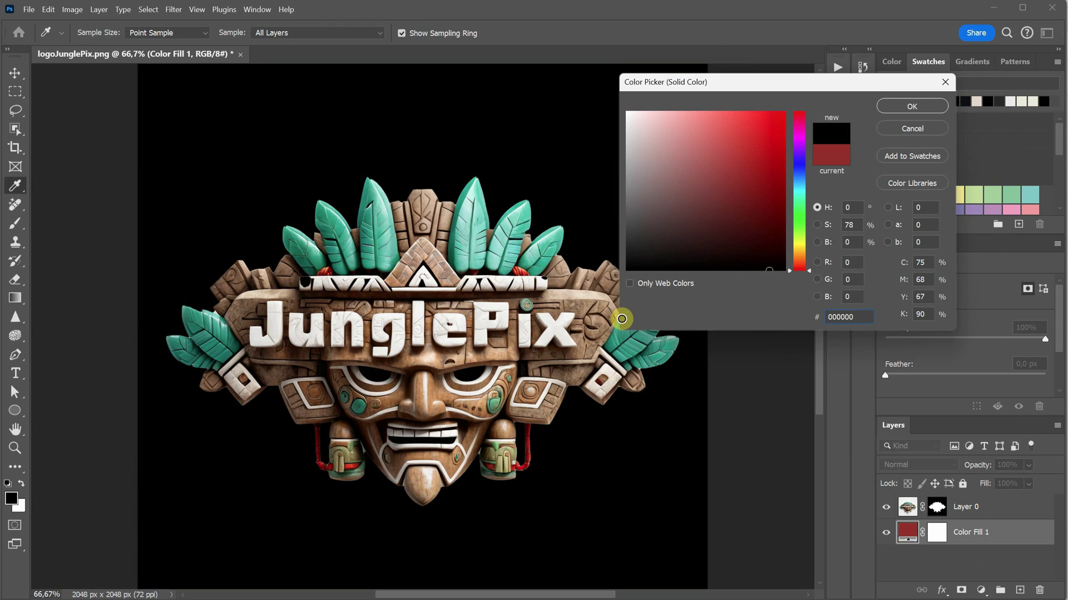
{"action": "left_click", "coordinate": [923, 106]}
{"action": "left_click_drag", "start_coordinate": [995, 533], "coordinate": [1039, 590]}
Step: Apply Layer 0's mask, trim transparent pixels to 1846 x 1189 px, and save a PNG copy
{"action": "right_click", "coordinate": [937, 507]}
{"action": "left_click", "coordinate": [974, 547]}
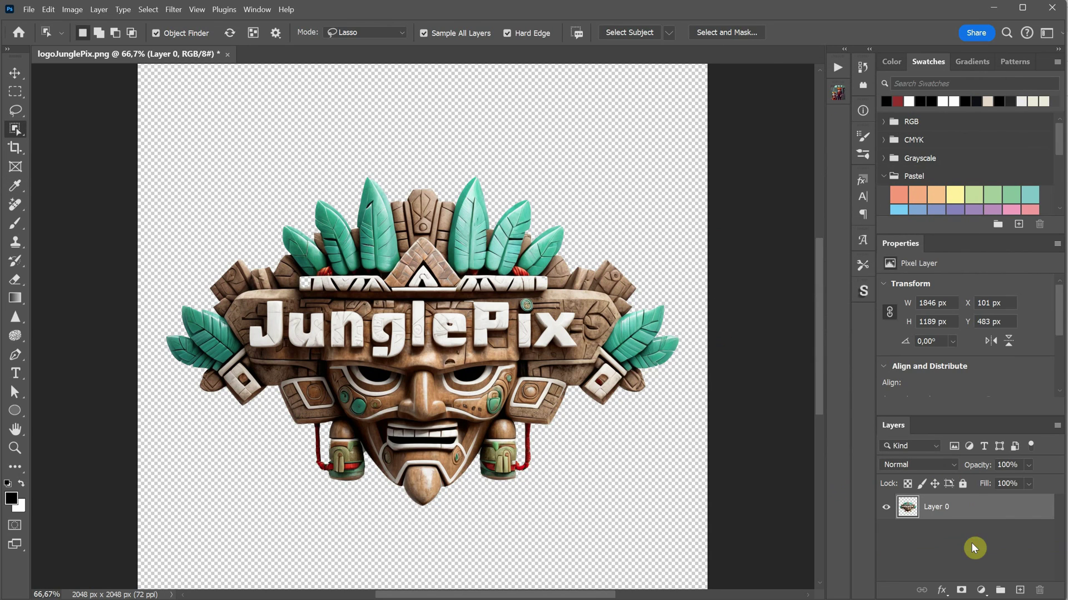
{"action": "left_click", "coordinate": [73, 9]}
{"action": "left_click", "coordinate": [81, 141]}
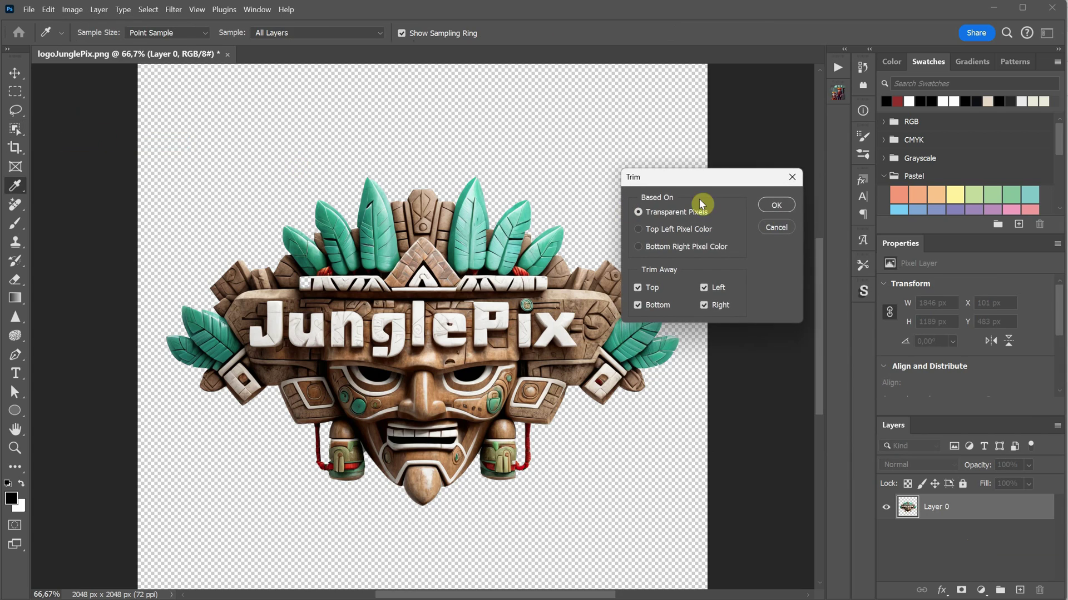
{"action": "left_click", "coordinate": [784, 207]}
{"action": "key", "text": "w"}
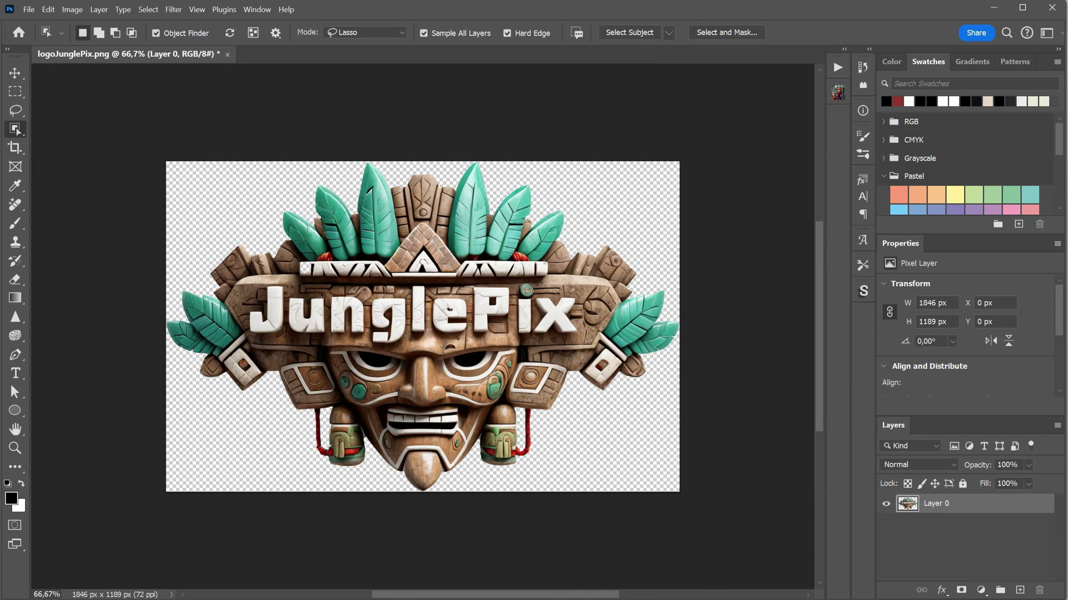
{"action": "left_click", "coordinate": [29, 10]}
{"action": "left_click", "coordinate": [79, 162]}
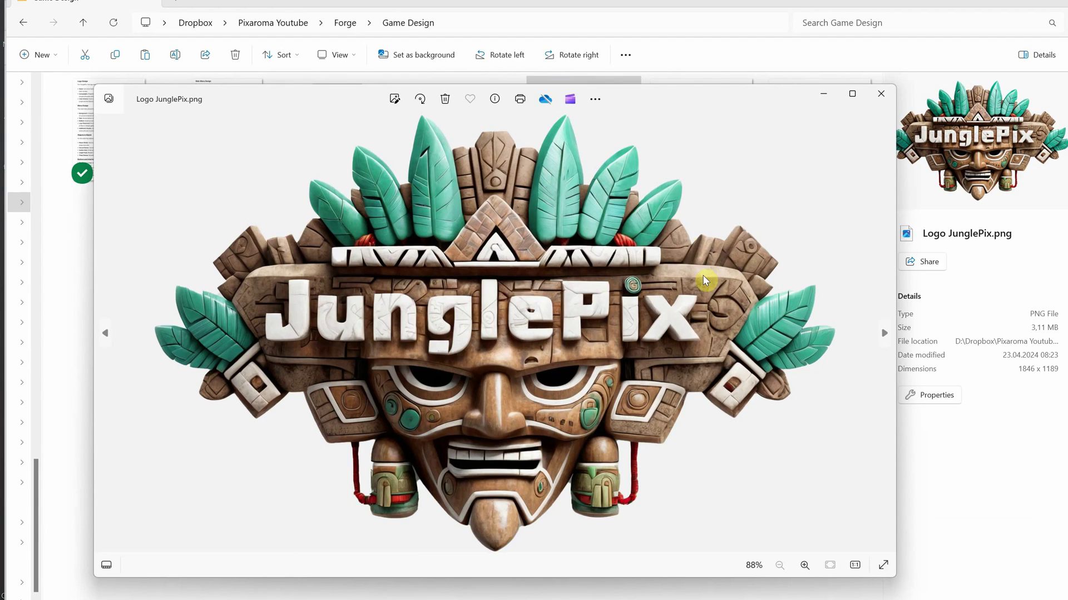
Step: Close the Photos preview of Logo JunglePix.png and select Idea.png in the Game Design folder
{"action": "left_click", "coordinate": [884, 94]}
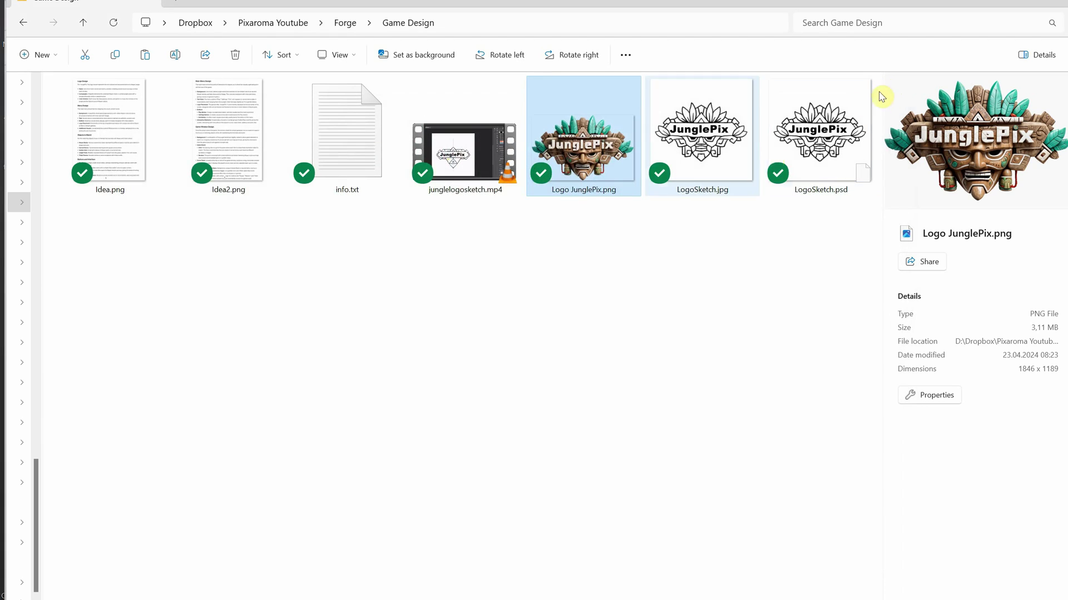
{"action": "left_click", "coordinate": [109, 165]}
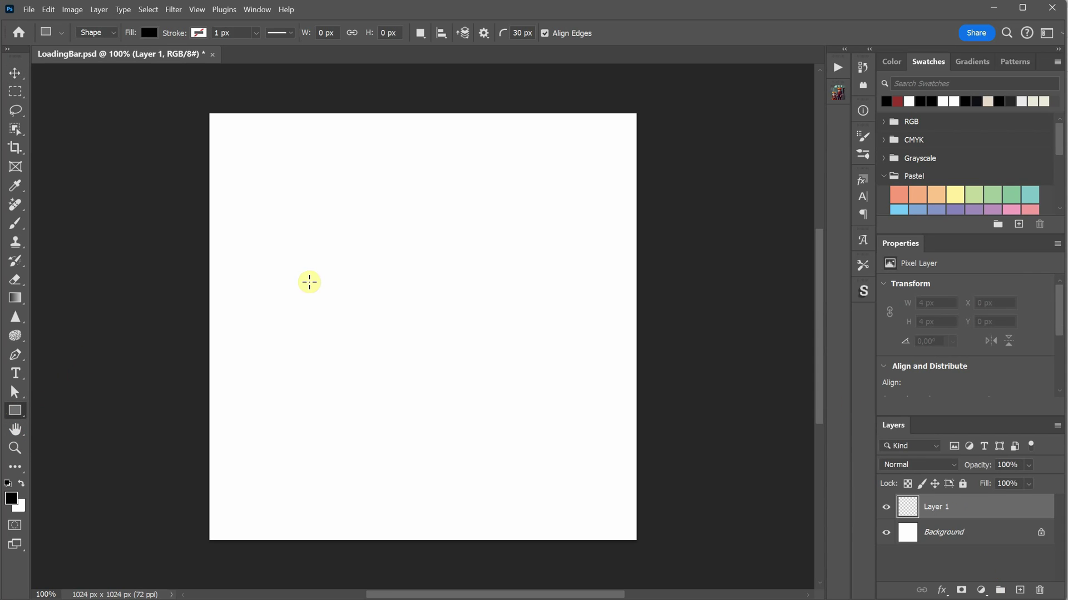
Step: Draw a rounded bar across the canvas middle, centre it horizontally and fill it grey
{"action": "left_click_drag", "start_coordinate": [283, 306], "coordinate": [536, 347]}
{"action": "key", "text": "v"}
{"action": "left_click", "coordinate": [326, 33]}
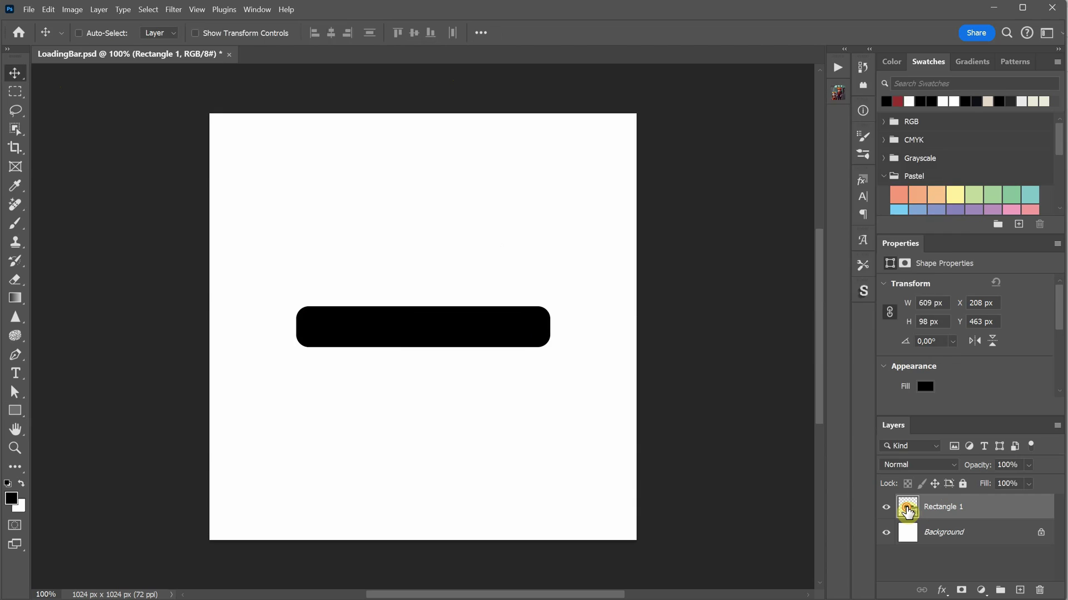
{"action": "double_click", "coordinate": [907, 506]}
{"action": "left_click", "coordinate": [627, 190]}
{"action": "key", "text": "Return"}
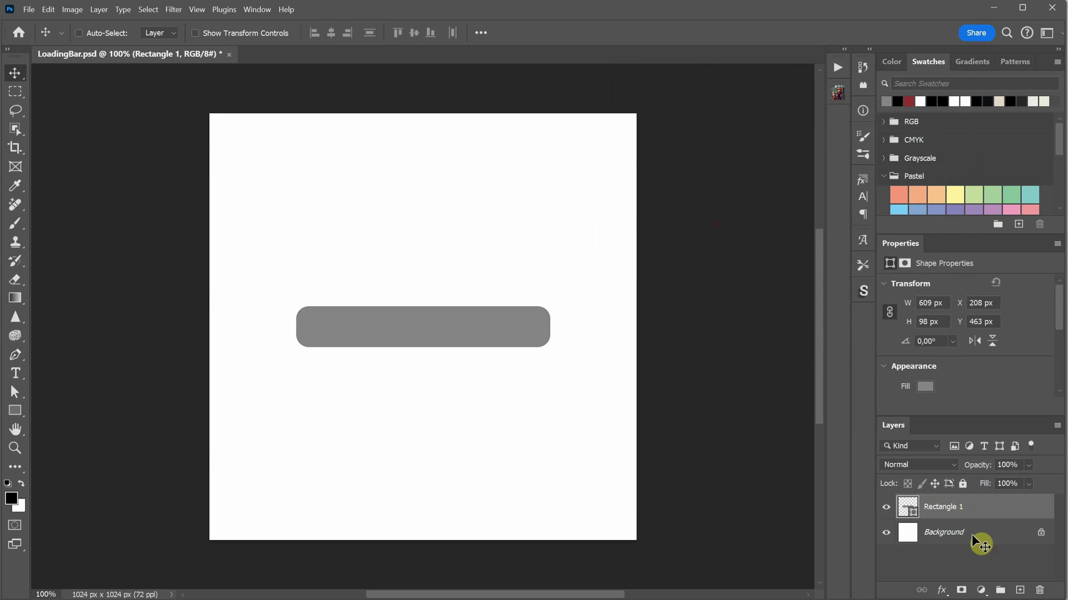
Step: Draw a smaller black rounded bar inside the grey one and add an empty layer above
{"action": "left_click", "coordinate": [1019, 590]}
{"action": "key", "text": "u"}
{"action": "left_click_drag", "start_coordinate": [338, 317], "coordinate": [540, 339]}
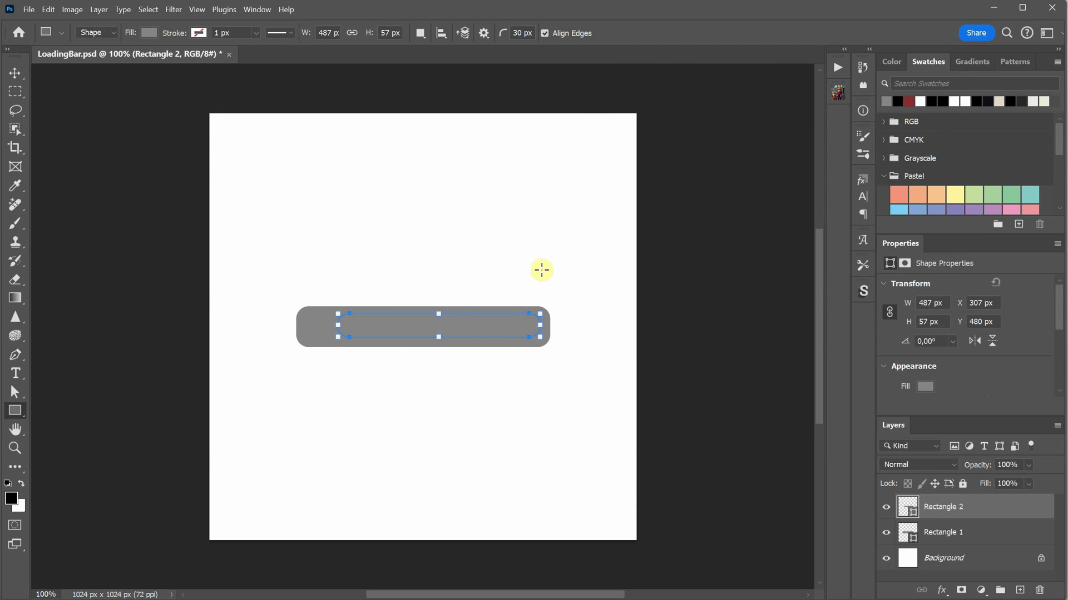
{"action": "double_click", "coordinate": [908, 506]}
{"action": "left_click", "coordinate": [628, 273]}
{"action": "key", "text": "Return"}
{"action": "key", "text": "v"}
{"action": "left_click", "coordinate": [1019, 590]}
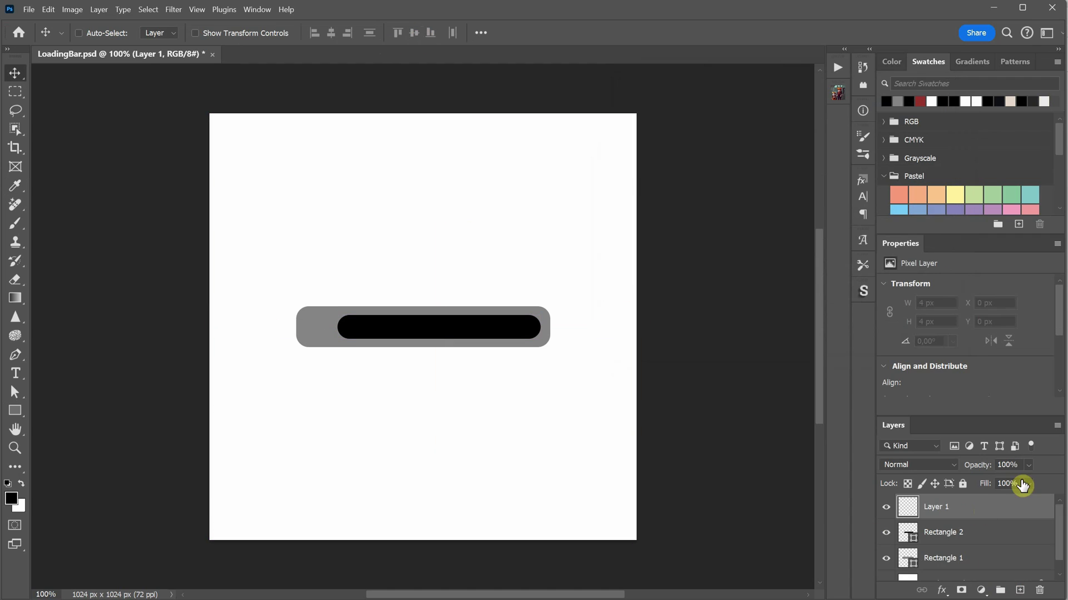
Step: Sketch a rough head at the bar's left end and group the two bar shapes with a mask
{"action": "key", "text": "b"}
{"action": "mouse_move", "coordinate": [293, 297]}
{"action": "left_mouse_down"}
{"action": "mouse_move", "coordinate": [337, 352]}
{"action": "mouse_move", "coordinate": [305, 291]}
{"action": "mouse_move", "coordinate": [274, 303]}
{"action": "mouse_move", "coordinate": [335, 368]}
{"action": "mouse_move", "coordinate": [292, 292]}
{"action": "mouse_move", "coordinate": [243, 291]}
{"action": "mouse_move", "coordinate": [276, 351]}
{"action": "mouse_move", "coordinate": [304, 340]}
{"action": "mouse_move", "coordinate": [309, 313]}
{"action": "mouse_move", "coordinate": [332, 291]}
{"action": "mouse_move", "coordinate": [334, 343]}
{"action": "mouse_move", "coordinate": [319, 312]}
{"action": "mouse_move", "coordinate": [326, 327]}
{"action": "mouse_move", "coordinate": [305, 347]}
{"action": "mouse_move", "coordinate": [329, 342]}
{"action": "mouse_move", "coordinate": [302, 286]}
{"action": "mouse_move", "coordinate": [255, 292]}
{"action": "mouse_move", "coordinate": [283, 312]}
{"action": "mouse_move", "coordinate": [274, 327]}
{"action": "mouse_move", "coordinate": [316, 307]}
{"action": "mouse_move", "coordinate": [322, 341]}
{"action": "left_mouse_up"}
{"action": "left_click", "coordinate": [948, 532]}
{"action": "left_click", "coordinate": [948, 558], "text": "shift"}
Step: Trace a clean winged head outline with lower jaw and teeth on a new layer
{"action": "key", "text": "ctrl+g"}
{"action": "left_click", "coordinate": [961, 590]}
{"action": "key", "text": "ctrl+shift+alt+n"}
{"action": "scroll", "coordinate": [328, 341], "scroll_direction": "up", "scroll_amount": 2}
{"action": "key", "text": "bracketleft"}
{"action": "key", "text": "bracketleft"}
{"action": "key", "text": "bracketleft"}
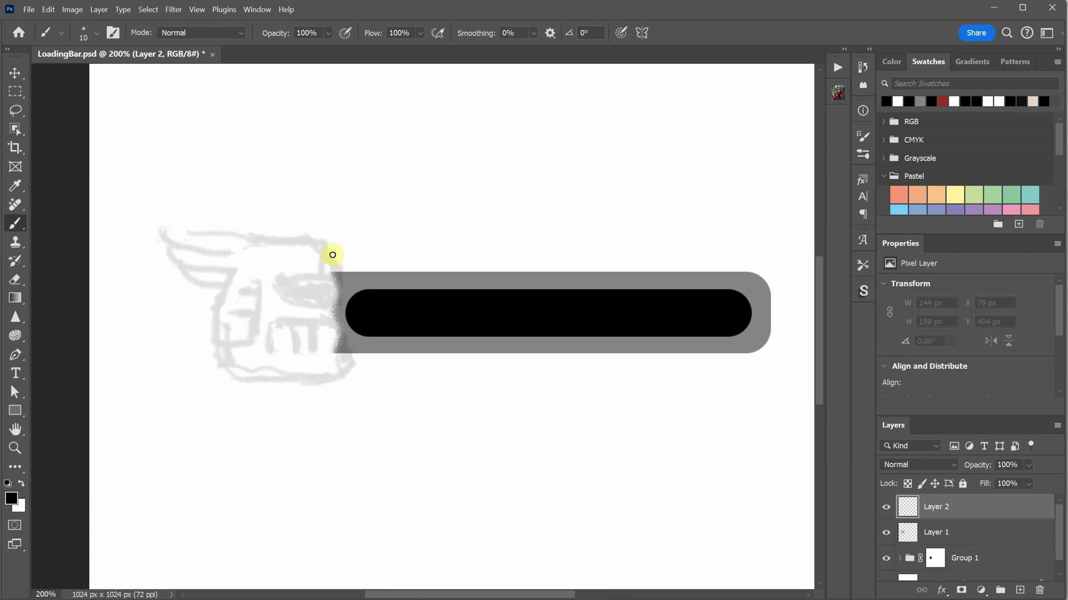
{"action": "mouse_move", "coordinate": [332, 255]}
{"action": "left_mouse_down"}
{"action": "mouse_move", "coordinate": [255, 247]}
{"action": "mouse_move", "coordinate": [182, 255]}
{"action": "mouse_move", "coordinate": [219, 334]}
{"action": "mouse_move", "coordinate": [250, 296]}
{"action": "mouse_move", "coordinate": [300, 376]}
{"action": "mouse_move", "coordinate": [272, 335]}
{"action": "mouse_move", "coordinate": [325, 303]}
{"action": "mouse_move", "coordinate": [317, 273]}
{"action": "left_mouse_up"}
{"action": "key", "text": "alt+bracketleft"}
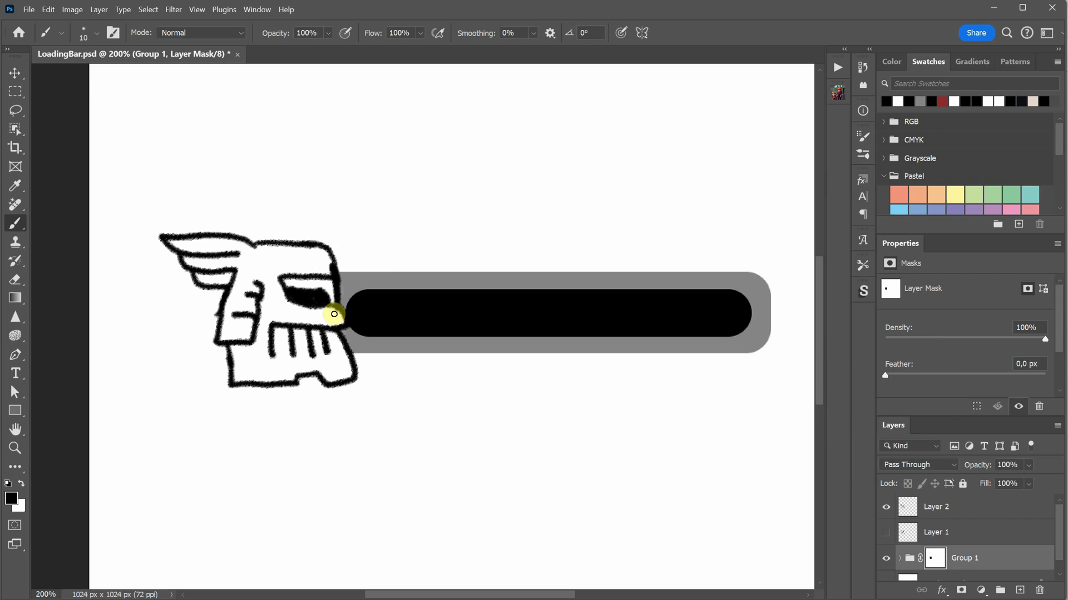
{"action": "left_click", "coordinate": [917, 507]}
{"action": "left_click_drag", "start_coordinate": [223, 350], "coordinate": [298, 388]}
{"action": "left_click_drag", "start_coordinate": [273, 328], "coordinate": [331, 350]}
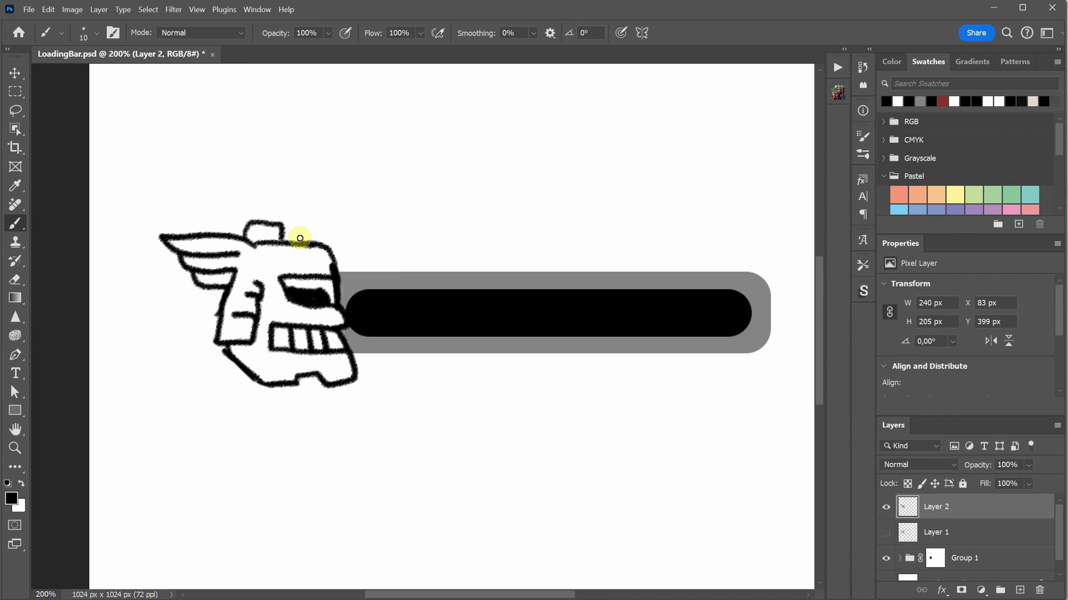
Step: Select all the loading bar artwork layers and group them together
{"action": "left_click", "coordinate": [477, 278], "text": "ctrl"}
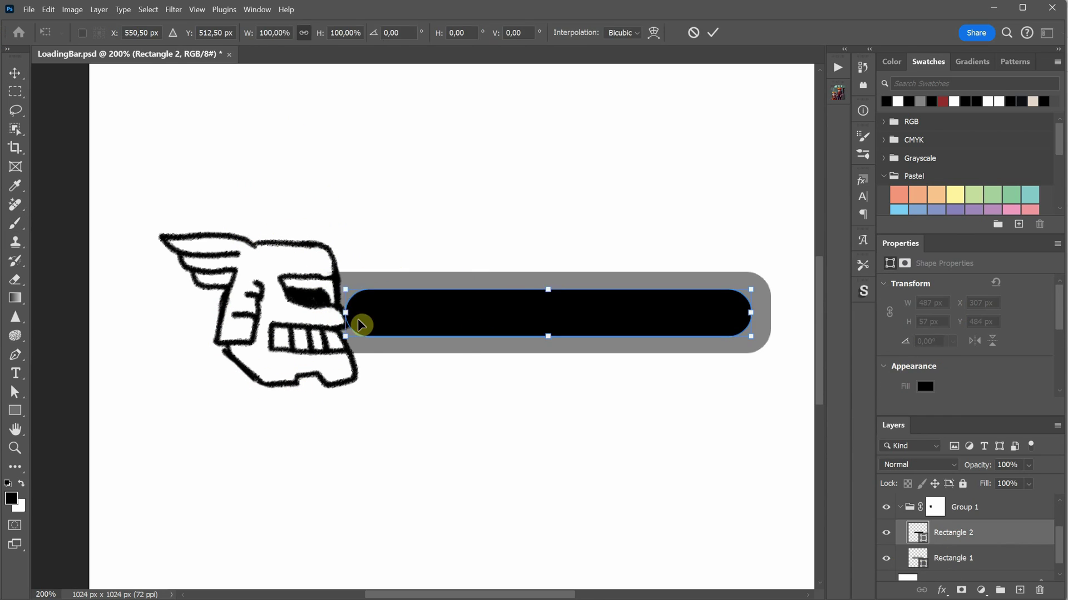
{"action": "key", "text": "ctrl+minus"}
{"action": "left_click", "coordinate": [973, 539], "text": "shift"}
{"action": "key", "text": "ctrl+g"}
Step: Enlarge the loading bar group, then enable ControlNet Unit 0 with LoadingBar.png and Canny control
{"action": "key", "text": "ctrl+t"}
{"action": "left_click_drag", "start_coordinate": [622, 279], "coordinate": [666, 253]}
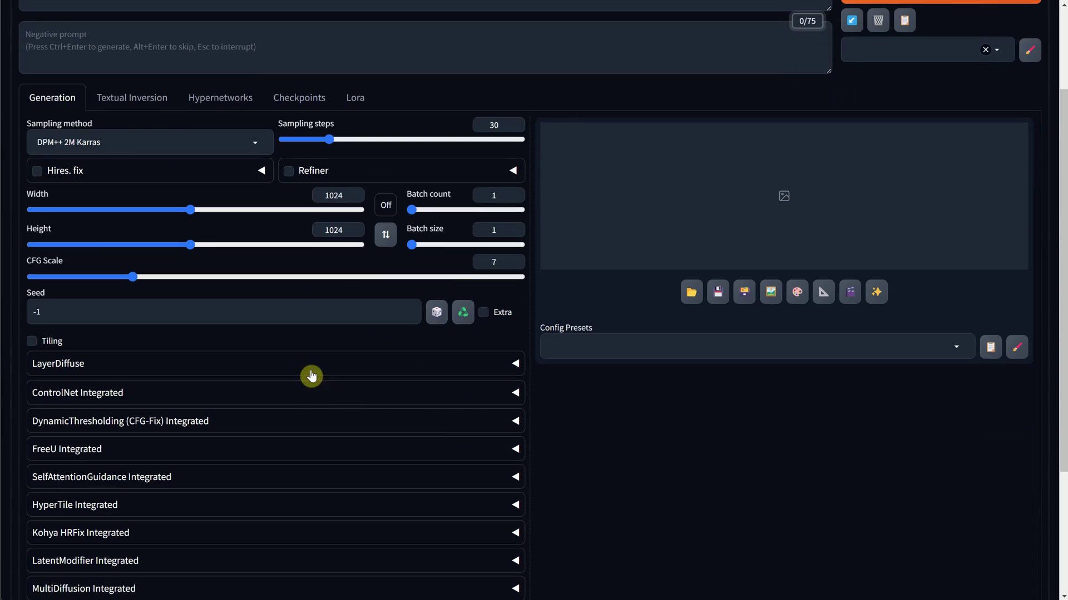
{"action": "left_click", "coordinate": [503, 398]}
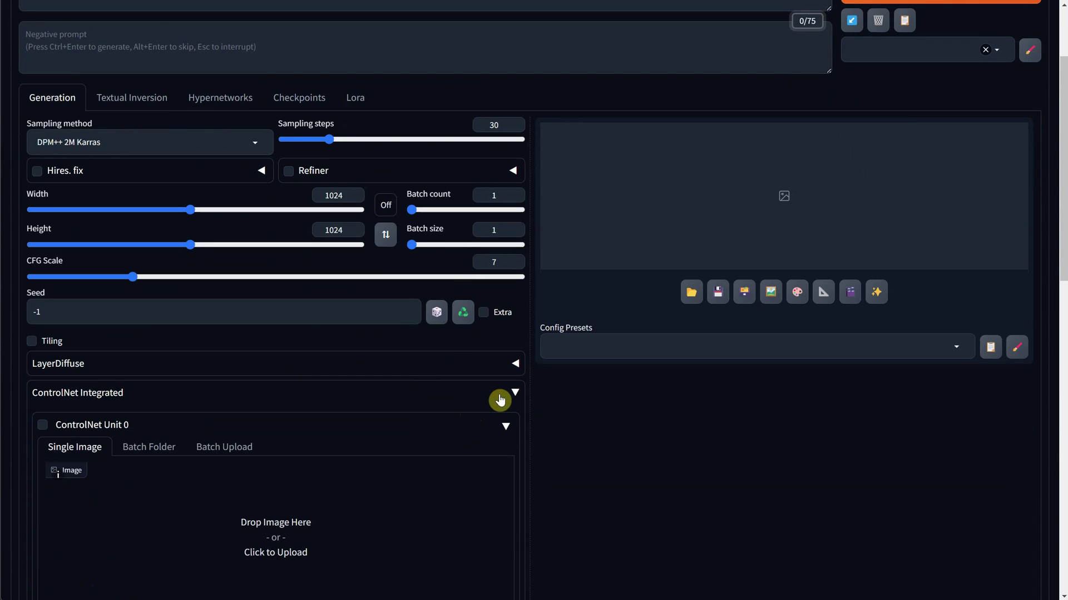
{"action": "left_click", "coordinate": [44, 426]}
{"action": "scroll", "coordinate": [210, 401], "scroll_direction": "down", "scroll_amount": 5}
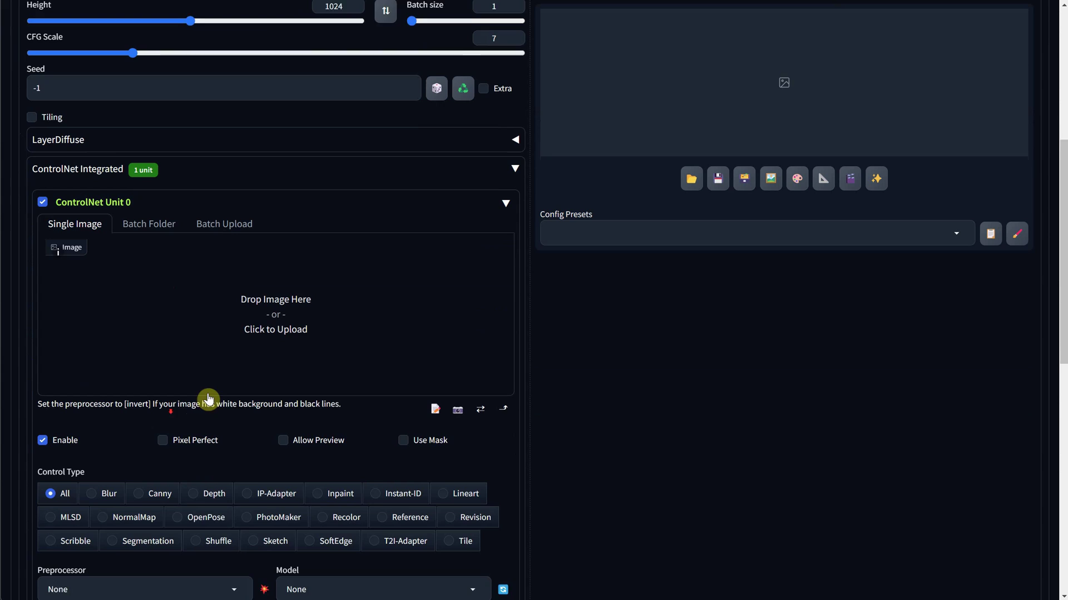
{"action": "left_click", "coordinate": [282, 311]}
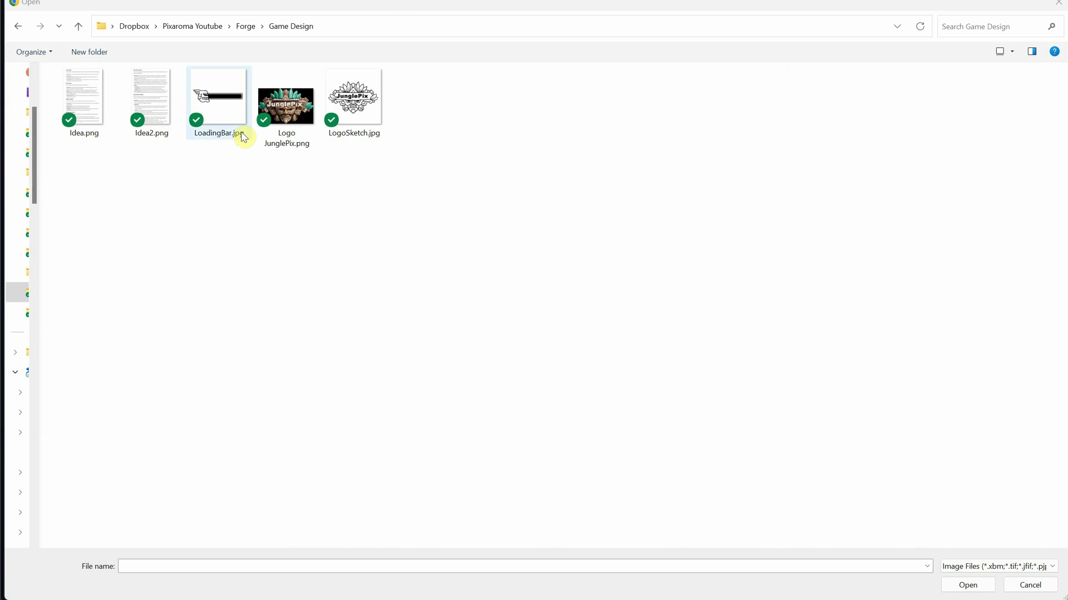
{"action": "double_click", "coordinate": [228, 113]}
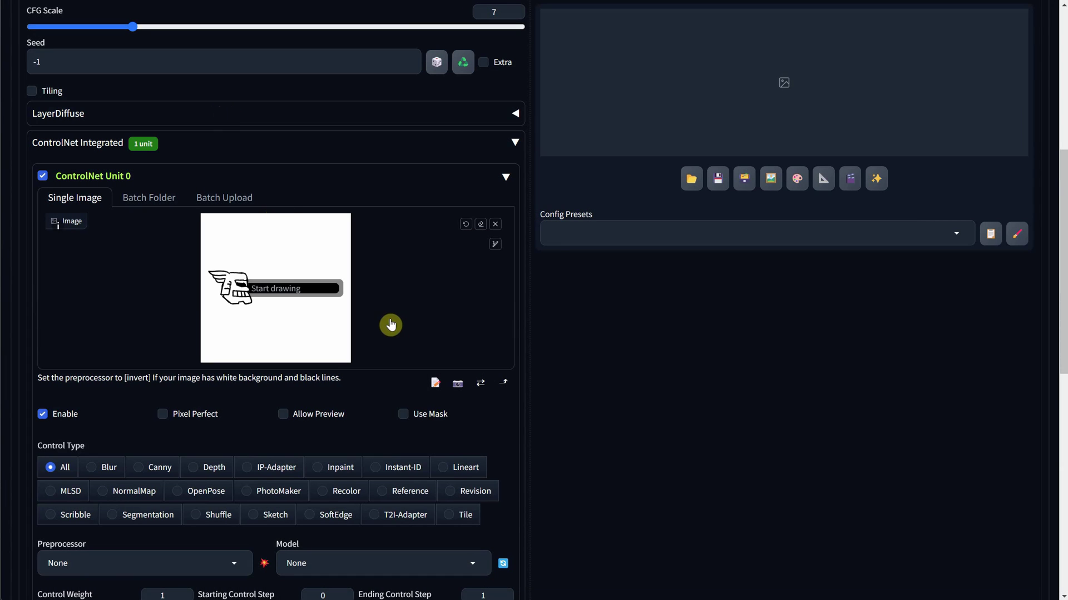
{"action": "left_click", "coordinate": [163, 472]}
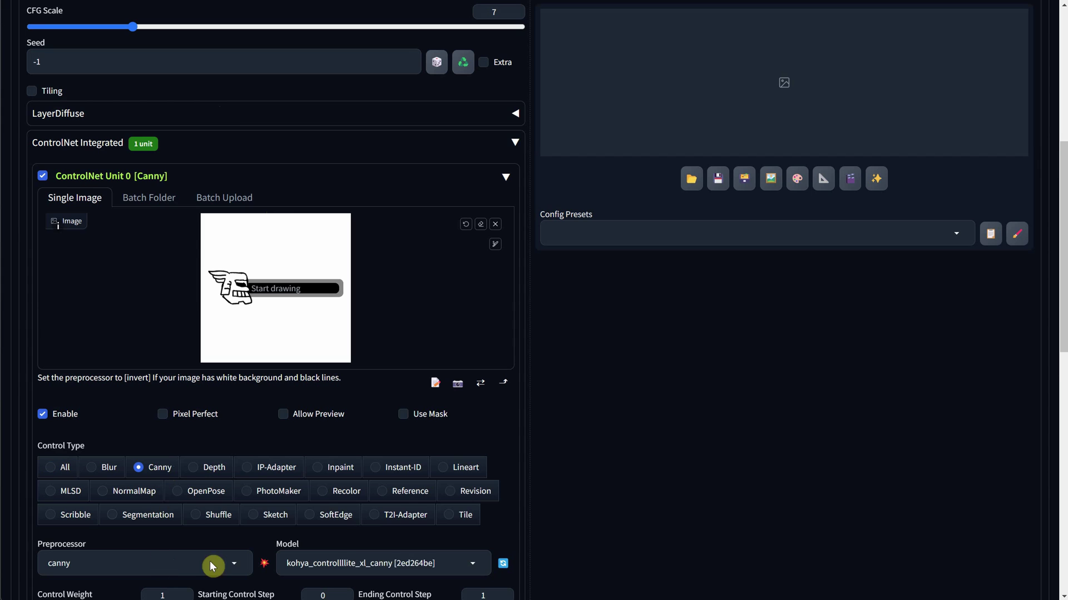
Step: Paste the Mayan loading bar prompt and generate an image
{"action": "scroll", "coordinate": [575, 325], "scroll_direction": "up", "scroll_amount": 7}
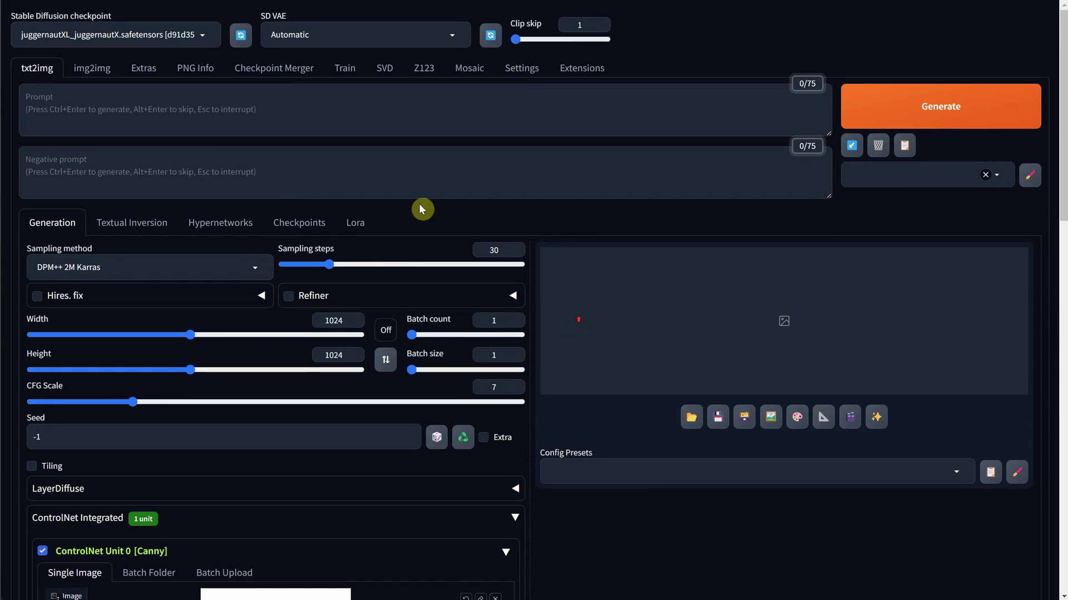
{"action": "left_click", "coordinate": [161, 101]}
{"action": "key", "text": "ctrl+v"}
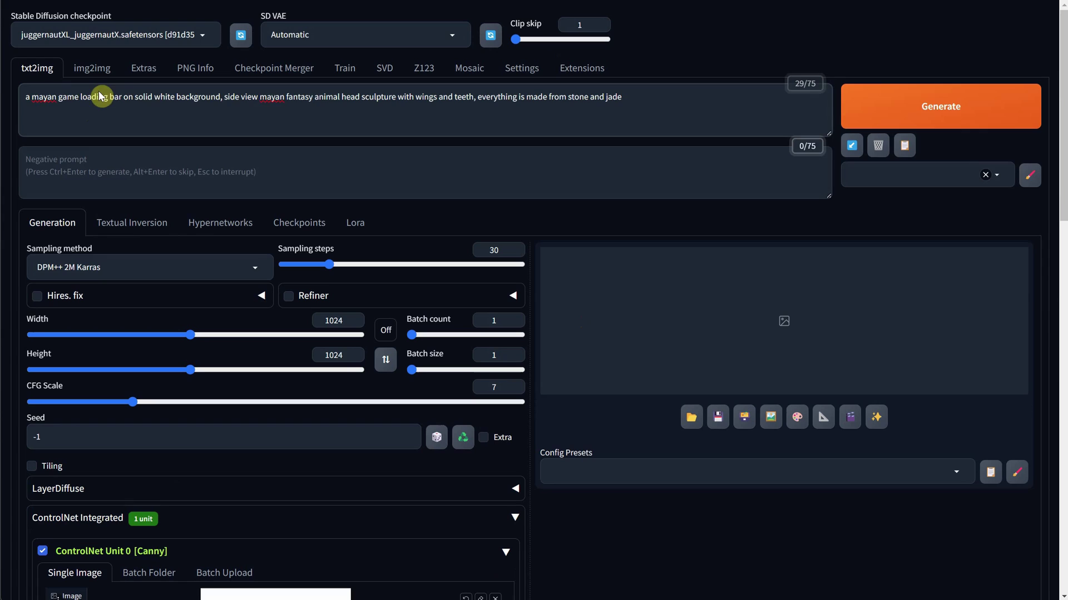
{"action": "left_click", "coordinate": [917, 117]}
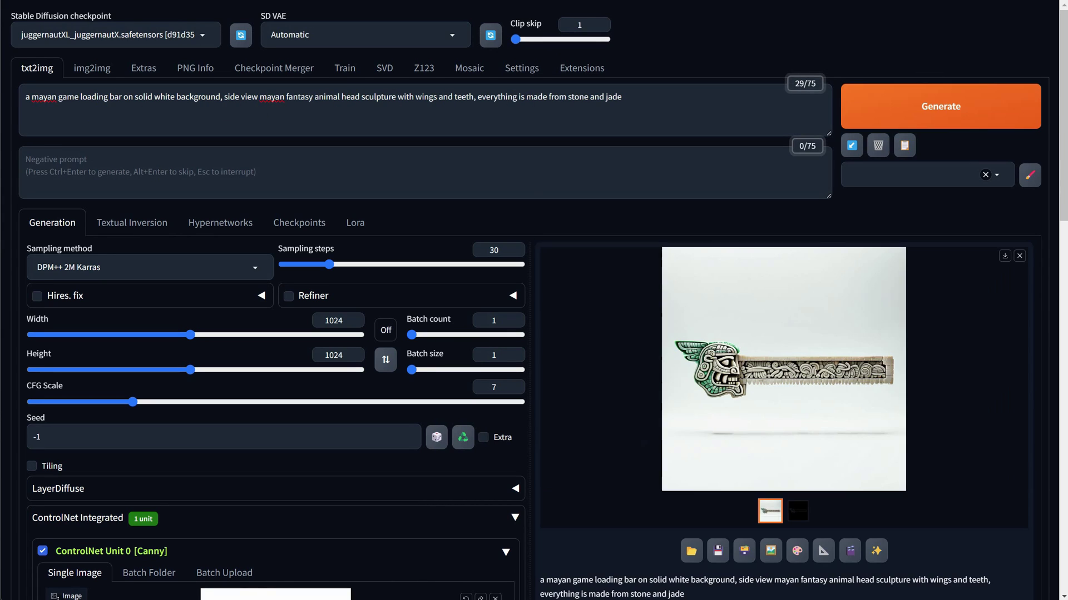
Step: Add the 3D | Game Asset style, regenerate, and inspect the loading bar full size
{"action": "left_click", "coordinate": [864, 169]}
{"action": "type", "text": "game"}
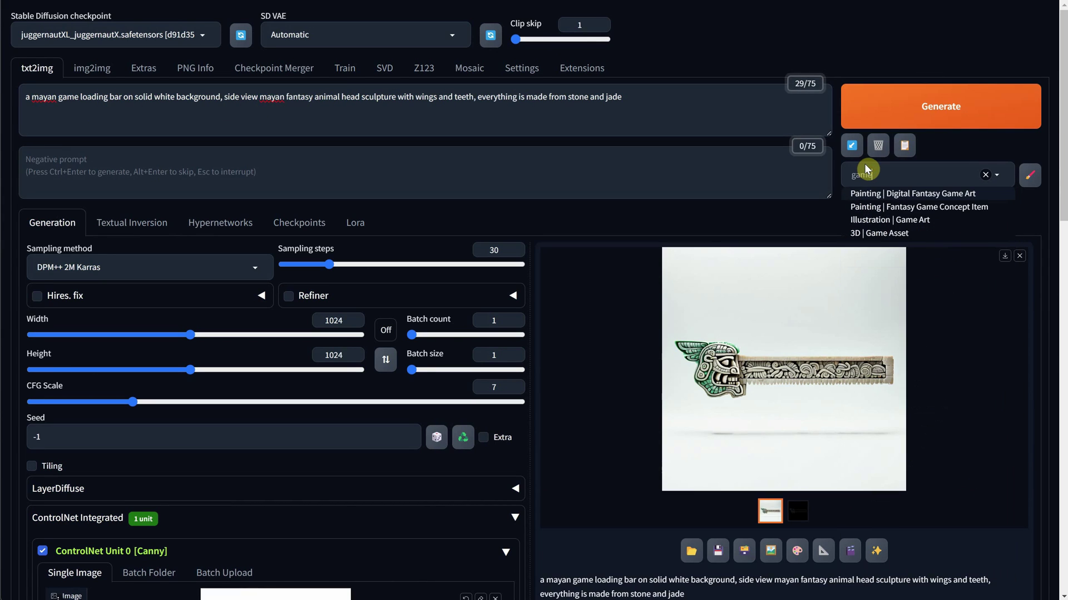
{"action": "left_click", "coordinate": [879, 232]}
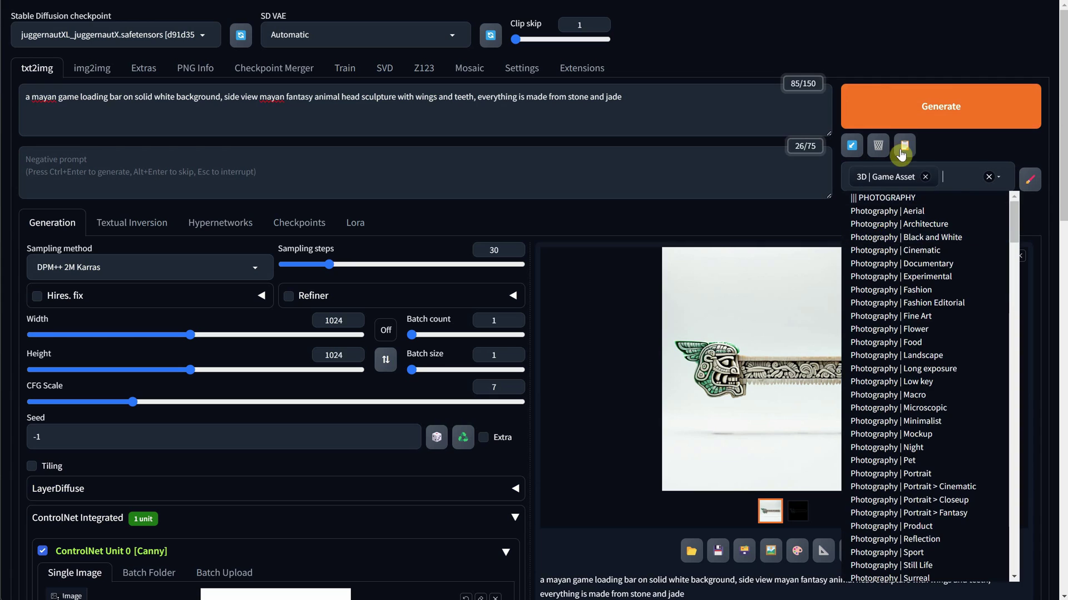
{"action": "left_click", "coordinate": [906, 115]}
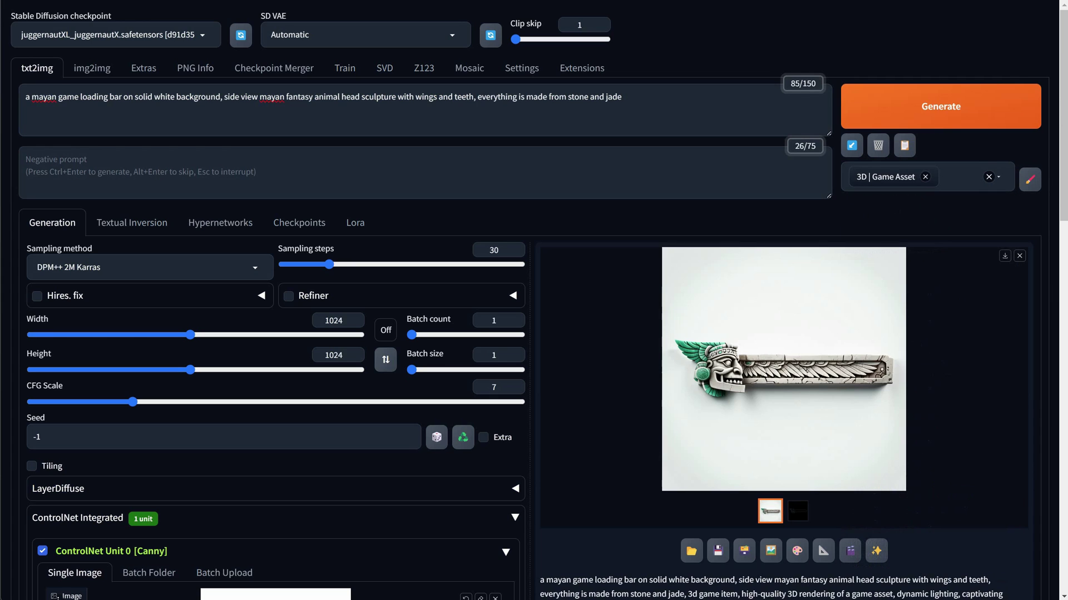
{"action": "left_click", "coordinate": [763, 376]}
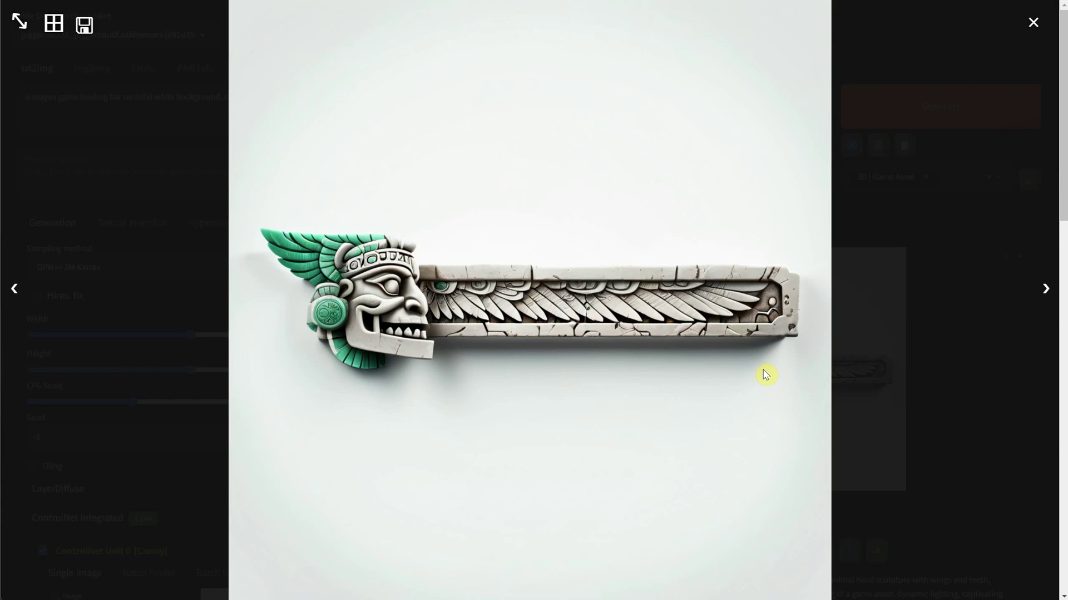
{"action": "left_click", "coordinate": [940, 389]}
{"action": "left_click", "coordinate": [876, 550]}
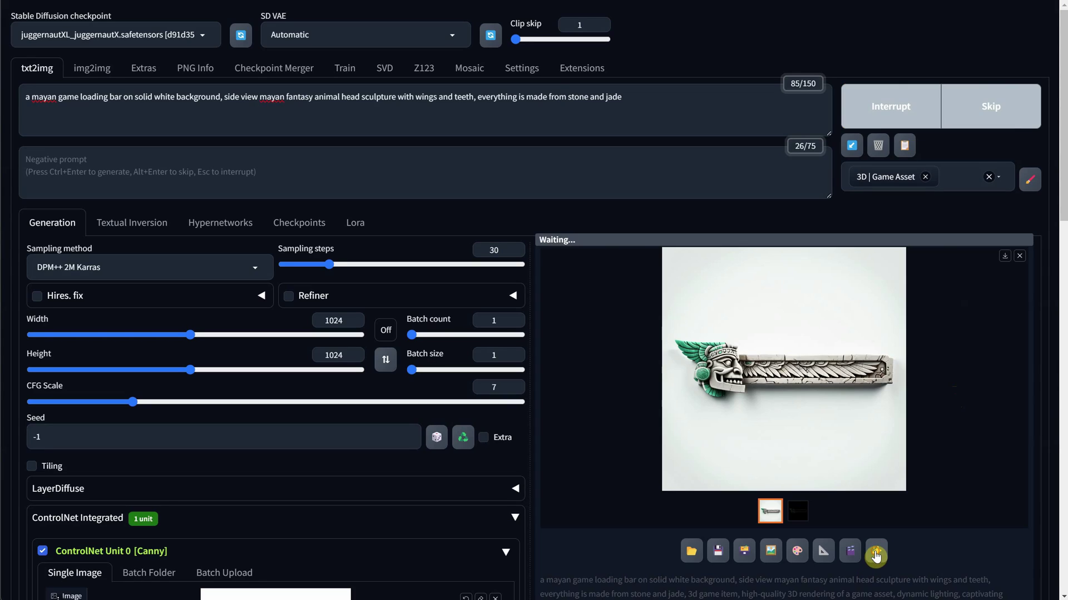
{"action": "left_click", "coordinate": [789, 342]}
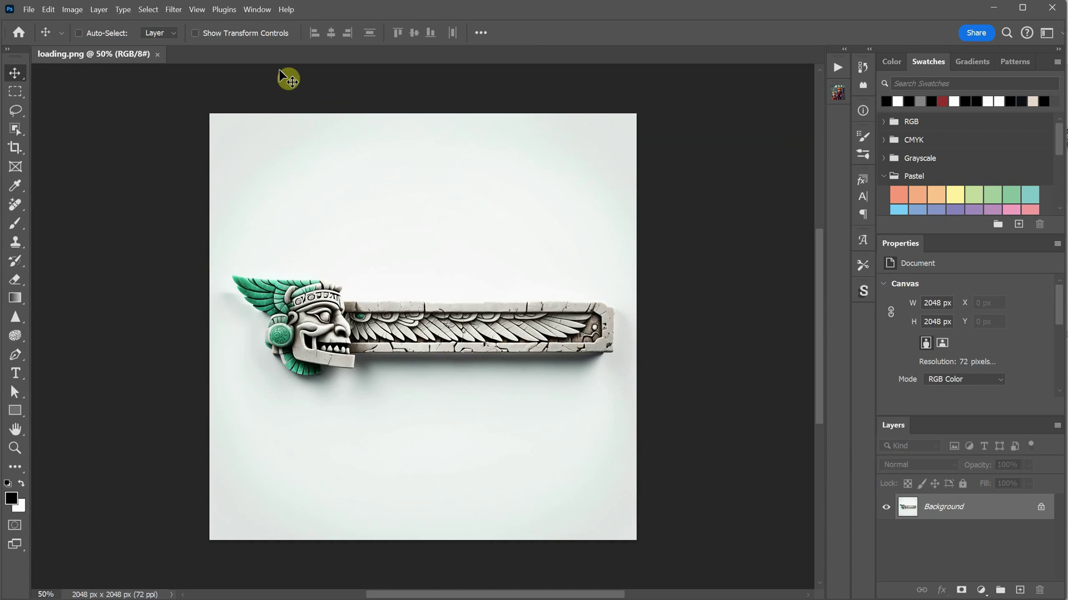
Step: Cut the loading bar out of its white background with Select Subject and an applied mask
{"action": "key", "text": "w"}
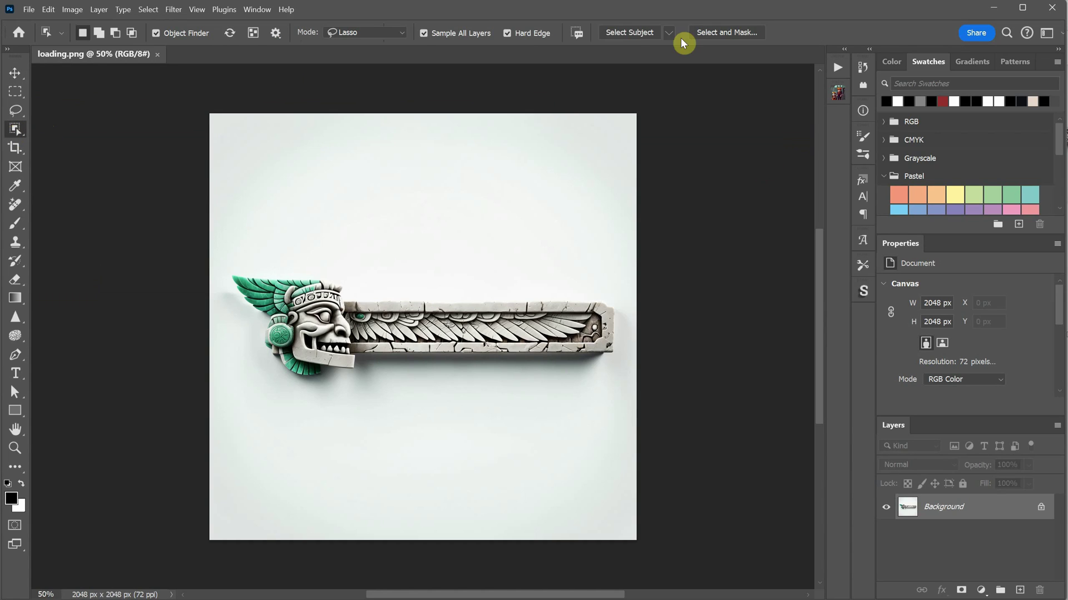
{"action": "left_click", "coordinate": [629, 34]}
{"action": "left_click", "coordinate": [961, 590]}
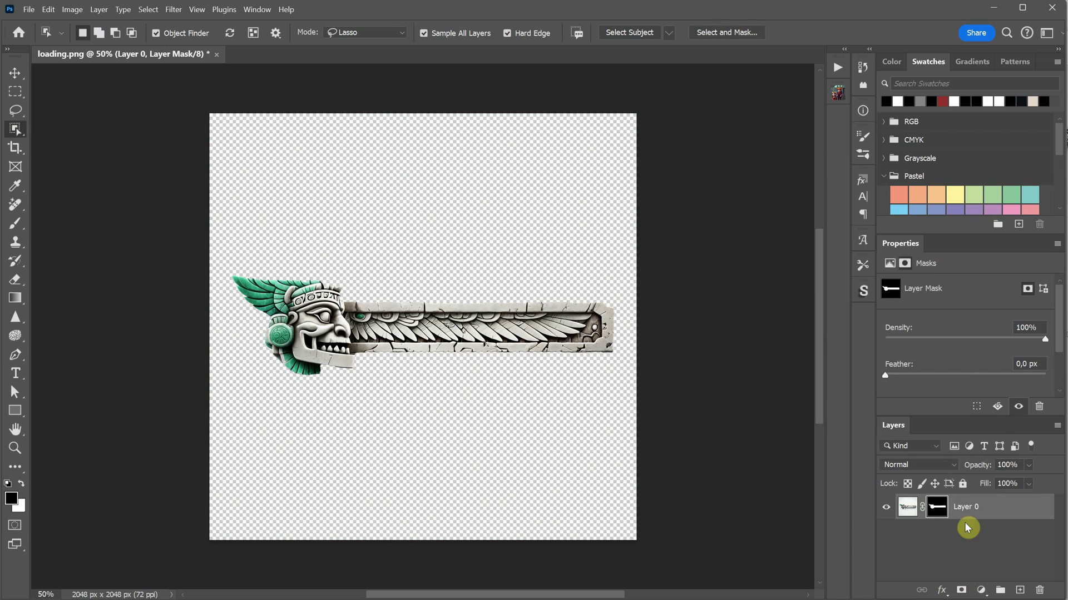
{"action": "right_click", "coordinate": [937, 509]}
{"action": "left_click", "coordinate": [978, 551]}
{"action": "left_click", "coordinate": [28, 9]}
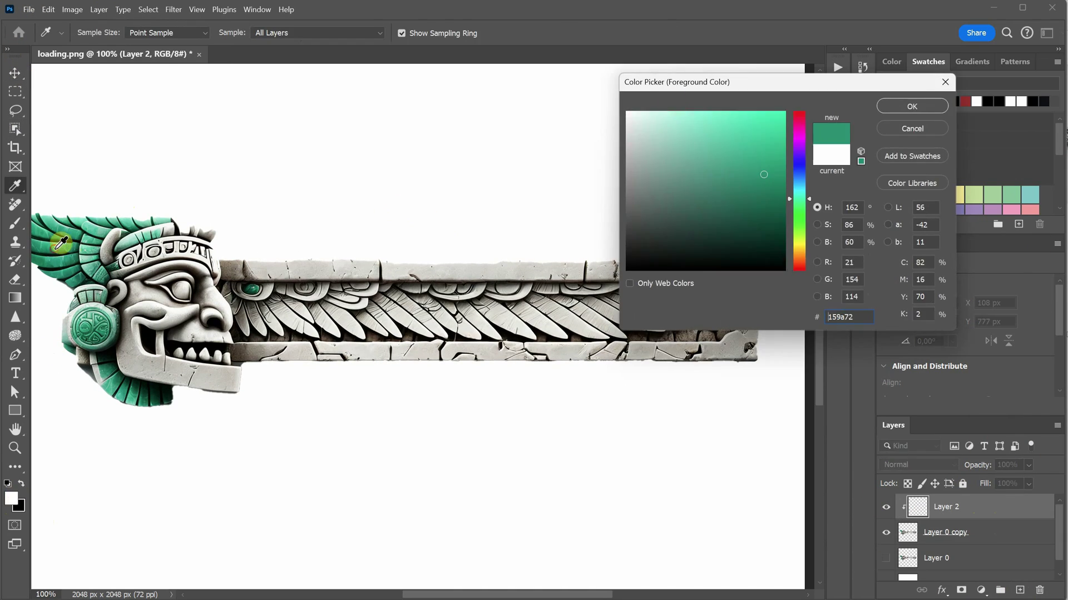
Step: Paint the grey feathers jade green and add a Multiply copy of the paint at 66%
{"action": "key", "text": "Return"}
{"action": "key", "text": "b"}
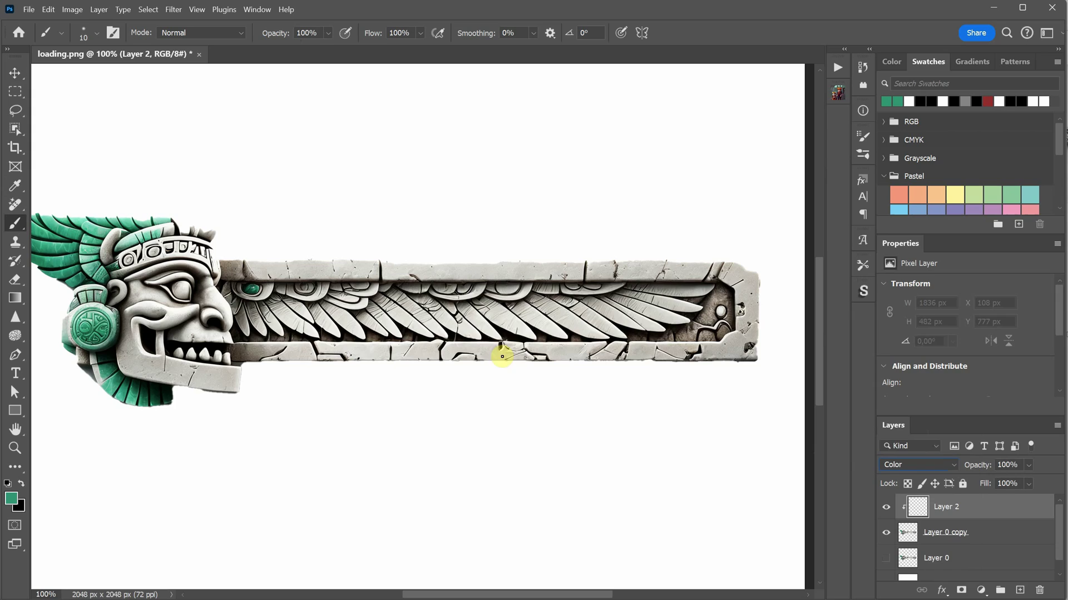
{"action": "mouse_move", "coordinate": [221, 290]}
{"action": "left_mouse_down"}
{"action": "mouse_move", "coordinate": [247, 331]}
{"action": "mouse_move", "coordinate": [278, 296]}
{"action": "mouse_move", "coordinate": [287, 318]}
{"action": "left_mouse_up"}
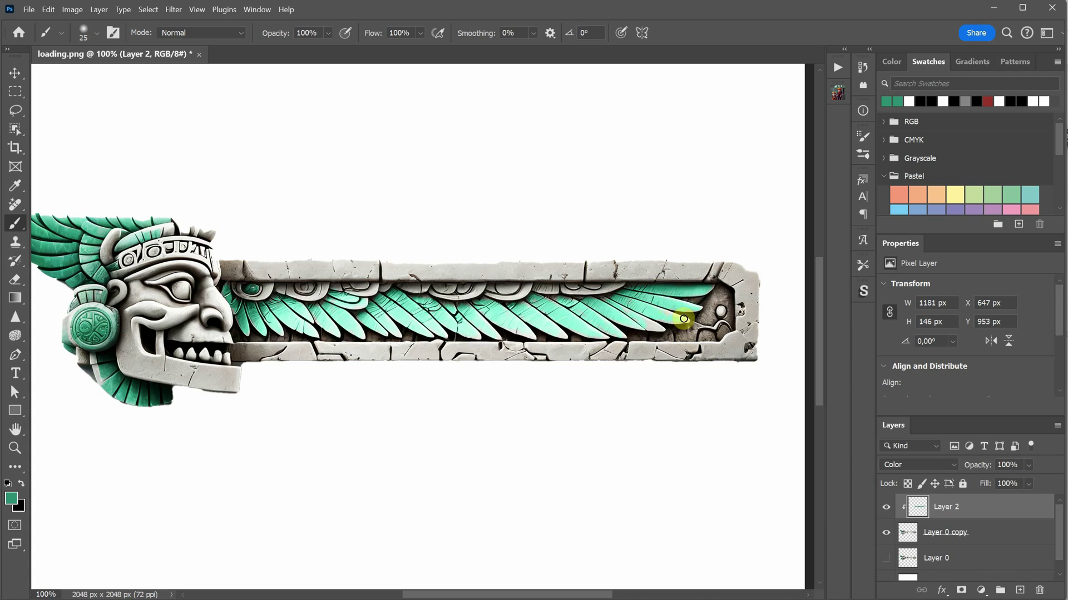
{"action": "key", "text": "ctrl+j"}
{"action": "left_click", "coordinate": [919, 465]}
{"action": "left_click", "coordinate": [905, 443]}
{"action": "key", "text": "ctrl+minus"}
{"action": "key", "text": "ctrl+minus"}
{"action": "key", "text": "ctrl+minus"}
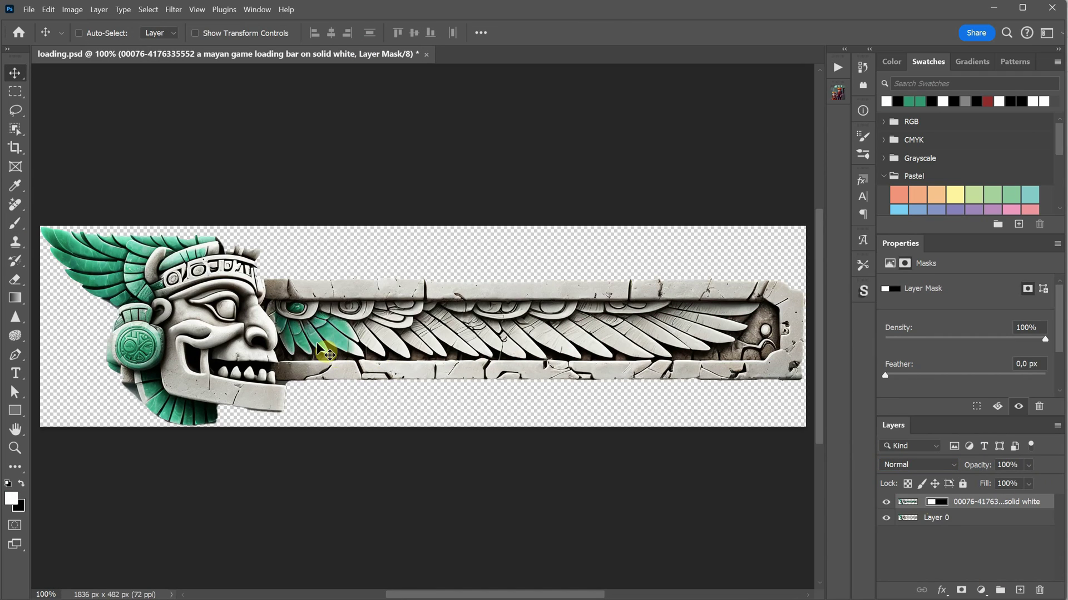
{"action": "left_click_drag", "start_coordinate": [325, 351], "coordinate": [722, 469]}
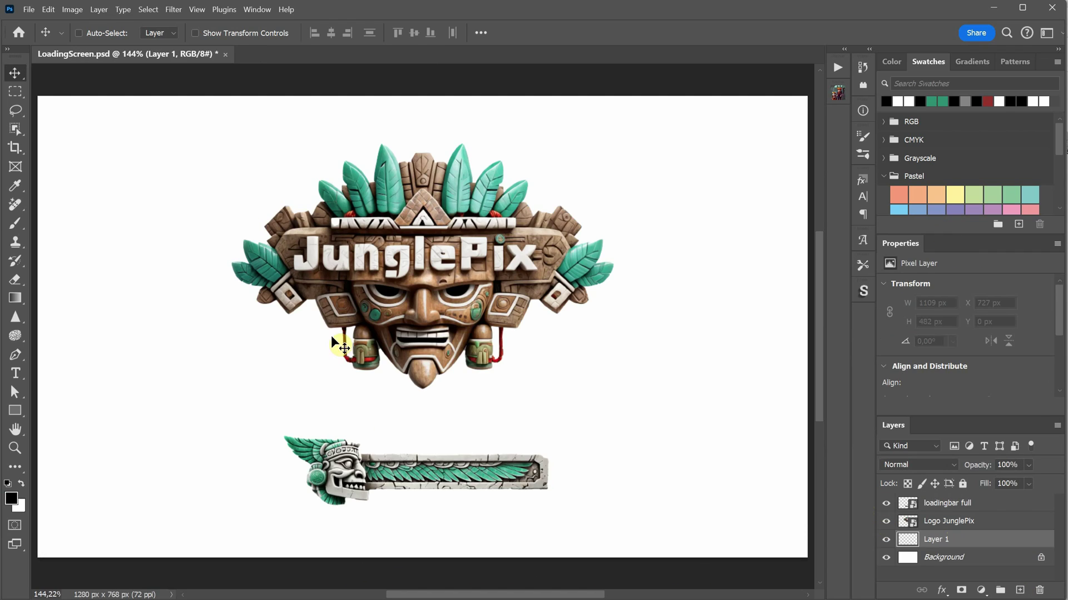
Step: Rough-sketch jungle lines, corner crystals, a feather and sweeping curves across the loading screen
{"action": "key", "text": "a"}
{"action": "key", "text": "b"}
{"action": "mouse_move", "coordinate": [80, 446]}
{"action": "left_mouse_down"}
{"action": "mouse_move", "coordinate": [166, 441]}
{"action": "mouse_move", "coordinate": [514, 553]}
{"action": "mouse_move", "coordinate": [758, 95]}
{"action": "mouse_move", "coordinate": [656, 356]}
{"action": "left_mouse_up"}
{"action": "mouse_move", "coordinate": [656, 412]}
{"action": "left_mouse_down"}
{"action": "mouse_move", "coordinate": [643, 519]}
{"action": "mouse_move", "coordinate": [708, 509]}
{"action": "mouse_move", "coordinate": [712, 557]}
{"action": "mouse_move", "coordinate": [703, 430]}
{"action": "left_mouse_up"}
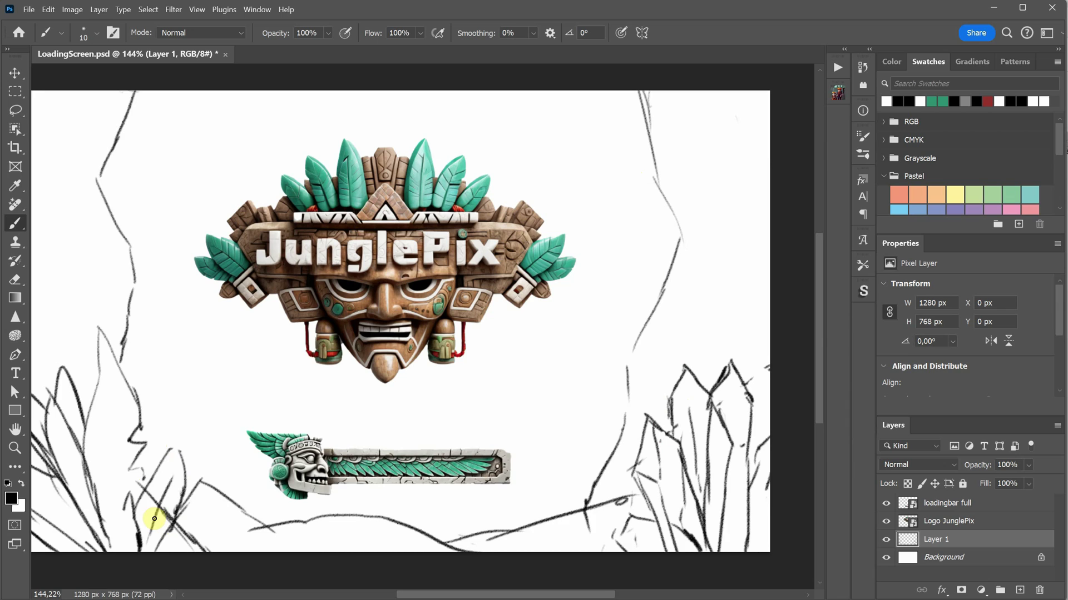
{"action": "scroll", "coordinate": [588, 131], "scroll_direction": "down", "scroll_amount": 1}
{"action": "scroll", "coordinate": [173, 327], "scroll_direction": "down", "scroll_amount": 3}
{"action": "mouse_move", "coordinate": [173, 328]}
{"action": "left_mouse_down"}
{"action": "mouse_move", "coordinate": [159, 247]}
{"action": "mouse_move", "coordinate": [230, 154]}
{"action": "mouse_move", "coordinate": [433, 157]}
{"action": "mouse_move", "coordinate": [630, 229]}
{"action": "mouse_move", "coordinate": [531, 358]}
{"action": "mouse_move", "coordinate": [544, 395]}
{"action": "mouse_move", "coordinate": [556, 189]}
{"action": "mouse_move", "coordinate": [626, 223]}
{"action": "mouse_move", "coordinate": [609, 266]}
{"action": "mouse_move", "coordinate": [634, 172]}
{"action": "left_mouse_up"}
{"action": "left_click_drag", "start_coordinate": [1028, 484], "coordinate": [996, 484]}
Step: Redraw clean crystals, torch, rooted tree trunk and grass on Layer 2, hiding the rough sketch
{"action": "key", "text": "ctrl+shift+alt+n"}
{"action": "mouse_move", "coordinate": [217, 485]}
{"action": "left_mouse_down"}
{"action": "mouse_move", "coordinate": [239, 408]}
{"action": "mouse_move", "coordinate": [179, 362]}
{"action": "mouse_move", "coordinate": [179, 474]}
{"action": "mouse_move", "coordinate": [282, 407]}
{"action": "mouse_move", "coordinate": [334, 462]}
{"action": "mouse_move", "coordinate": [578, 459]}
{"action": "mouse_move", "coordinate": [615, 417]}
{"action": "mouse_move", "coordinate": [589, 469]}
{"action": "mouse_move", "coordinate": [640, 397]}
{"action": "mouse_move", "coordinate": [657, 460]}
{"action": "mouse_move", "coordinate": [676, 393]}
{"action": "left_mouse_up"}
{"action": "mouse_move", "coordinate": [167, 349]}
{"action": "left_mouse_down"}
{"action": "mouse_move", "coordinate": [158, 291]}
{"action": "mouse_move", "coordinate": [187, 328]}
{"action": "mouse_move", "coordinate": [215, 172]}
{"action": "mouse_move", "coordinate": [367, 150]}
{"action": "mouse_move", "coordinate": [228, 233]}
{"action": "mouse_move", "coordinate": [568, 341]}
{"action": "mouse_move", "coordinate": [542, 167]}
{"action": "left_mouse_up"}
{"action": "left_click", "coordinate": [886, 558]}
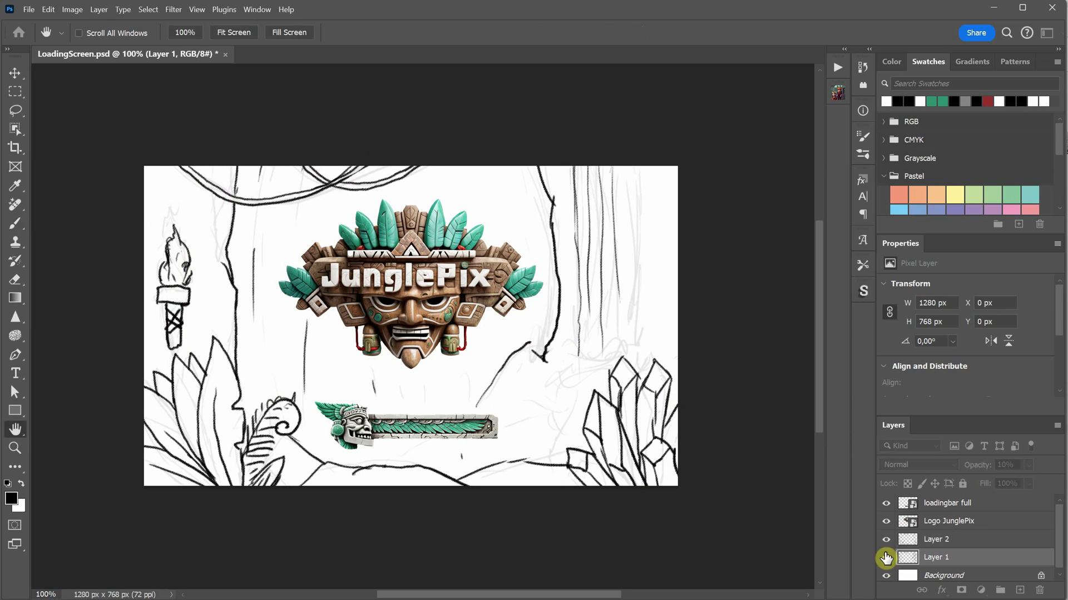
{"action": "left_click_drag", "start_coordinate": [598, 273], "coordinate": [608, 238]}
{"action": "left_click_drag", "start_coordinate": [562, 364], "coordinate": [589, 215]}
{"action": "left_click_drag", "start_coordinate": [648, 367], "coordinate": [663, 161]}
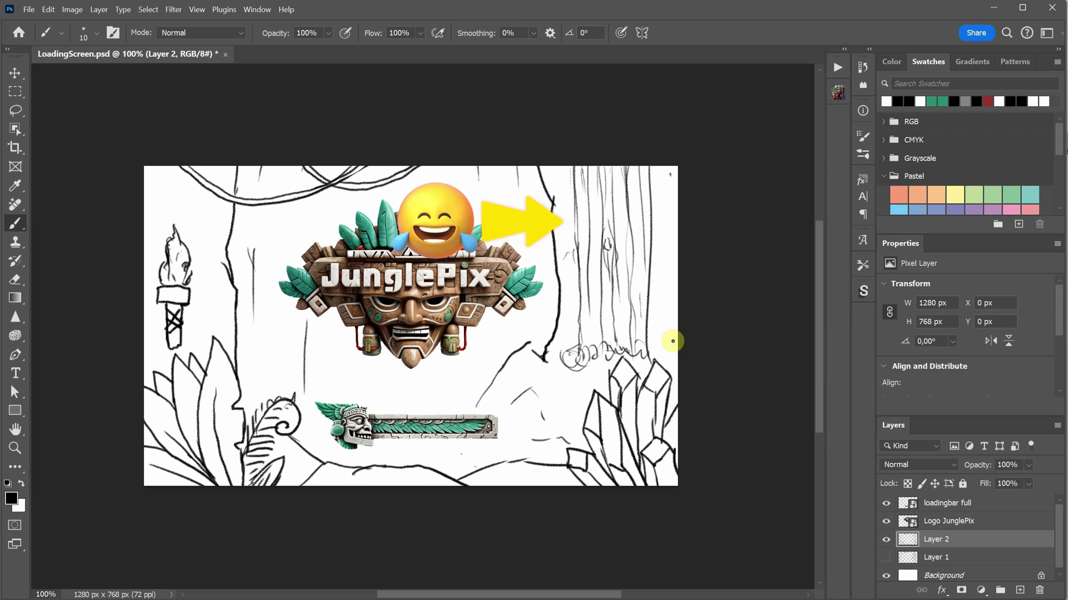
{"action": "left_click_drag", "start_coordinate": [479, 381], "coordinate": [467, 472]}
Step: Add a new layer under the logo and loading bar and fill it with gold
{"action": "left_click", "coordinate": [886, 503]}
{"action": "left_click", "coordinate": [886, 521]}
{"action": "left_click", "coordinate": [886, 502]}
{"action": "left_click", "coordinate": [886, 521]}
{"action": "left_click", "coordinate": [1019, 591]}
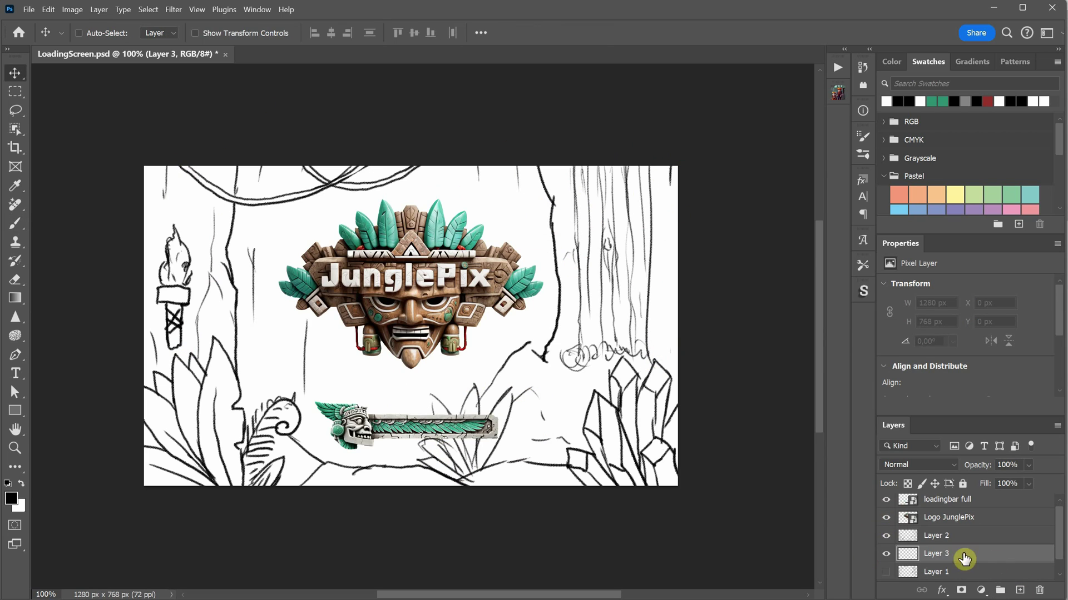
{"action": "left_click", "coordinate": [11, 499]}
{"action": "left_click", "coordinate": [907, 105]}
{"action": "key", "text": "alt+BackSpace"}
Step: Paint the bottom-left leaves green, the torch orange and the crystal plant teal
{"action": "key", "text": "bracketright"}
{"action": "key", "text": "bracketright"}
{"action": "key", "text": "bracketright"}
{"action": "key", "text": "bracketright"}
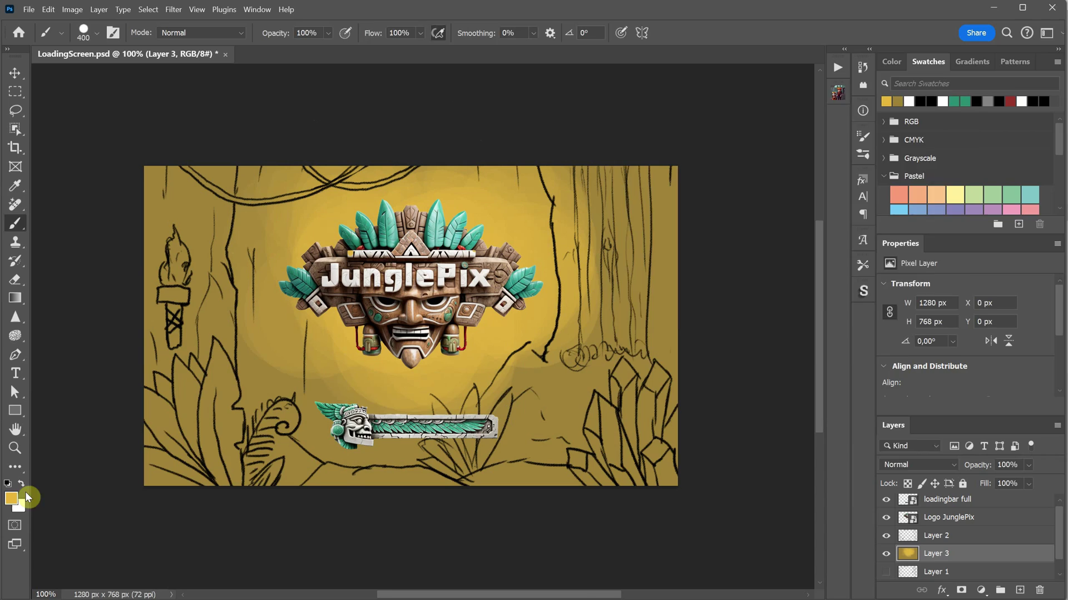
{"action": "left_click_drag", "start_coordinate": [167, 456], "coordinate": [65, 310]}
{"action": "left_click", "coordinate": [11, 498]}
{"action": "left_click", "coordinate": [909, 105]}
{"action": "left_click_drag", "start_coordinate": [173, 300], "coordinate": [172, 239]}
{"action": "left_click", "coordinate": [863, 265]}
{"action": "left_click", "coordinate": [767, 322]}
{"action": "left_click", "coordinate": [388, 239], "text": "alt"}
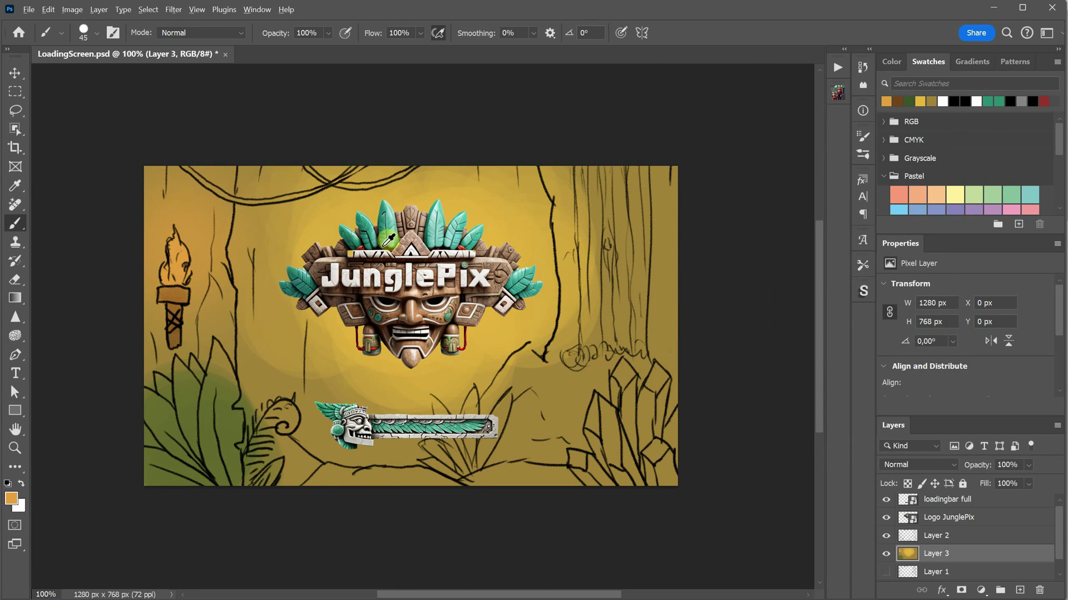
{"action": "key", "text": "bracketleft"}
{"action": "key", "text": "bracketleft"}
{"action": "key", "text": "bracketleft"}
{"action": "key", "text": "bracketleft"}
{"action": "key", "text": "bracketleft"}
{"action": "mouse_move", "coordinate": [584, 473]}
{"action": "left_mouse_down"}
{"action": "mouse_move", "coordinate": [612, 422]}
{"action": "mouse_move", "coordinate": [679, 489]}
{"action": "mouse_move", "coordinate": [625, 401]}
{"action": "mouse_move", "coordinate": [664, 467]}
{"action": "left_mouse_up"}
Step: On a new layer, paint the right trunk teal and brown, and add olive green to the left trunk and foliage
{"action": "key", "text": "ctrl+shift+alt+n"}
{"action": "key", "text": "bracketright"}
{"action": "key", "text": "bracketright"}
{"action": "key", "text": "bracketright"}
{"action": "mouse_move", "coordinate": [584, 167]}
{"action": "left_mouse_down"}
{"action": "mouse_move", "coordinate": [586, 276]}
{"action": "mouse_move", "coordinate": [612, 290]}
{"action": "mouse_move", "coordinate": [589, 362]}
{"action": "mouse_move", "coordinate": [561, 400]}
{"action": "mouse_move", "coordinate": [573, 422]}
{"action": "left_mouse_up"}
{"action": "key", "text": "bracketright"}
{"action": "left_click", "coordinate": [180, 303], "text": "alt"}
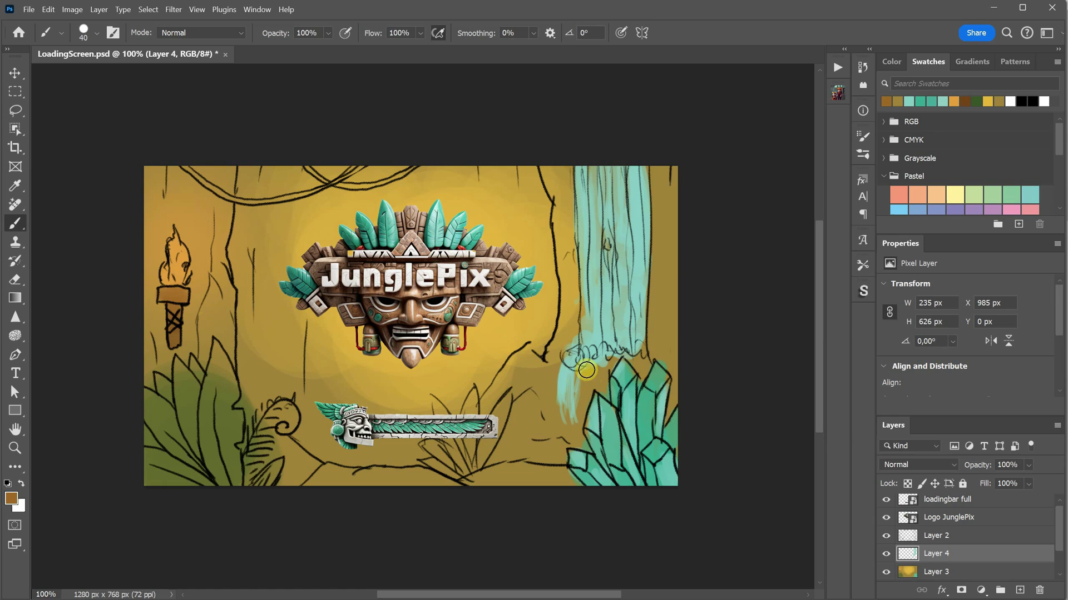
{"action": "left_click_drag", "start_coordinate": [664, 340], "coordinate": [664, 167]}
{"action": "left_click_drag", "start_coordinate": [561, 167], "coordinate": [556, 367]}
{"action": "left_click_drag", "start_coordinate": [536, 423], "coordinate": [534, 484]}
{"action": "left_click", "coordinate": [219, 361], "text": "alt"}
{"action": "left_click_drag", "start_coordinate": [486, 401], "coordinate": [439, 478]}
{"action": "left_click_drag", "start_coordinate": [245, 166], "coordinate": [250, 312]}
Step: Paint a soft glow behind the logo on a lighting layer
{"action": "key", "text": "bracketright"}
{"action": "key", "text": "bracketright"}
{"action": "key", "text": "bracketright"}
{"action": "key", "text": "bracketright"}
{"action": "key", "text": "bracketright"}
{"action": "key", "text": "bracketright"}
{"action": "key", "text": "bracketright"}
{"action": "key", "text": "bracketright"}
{"action": "key", "text": "bracketright"}
{"action": "key", "text": "bracketright"}
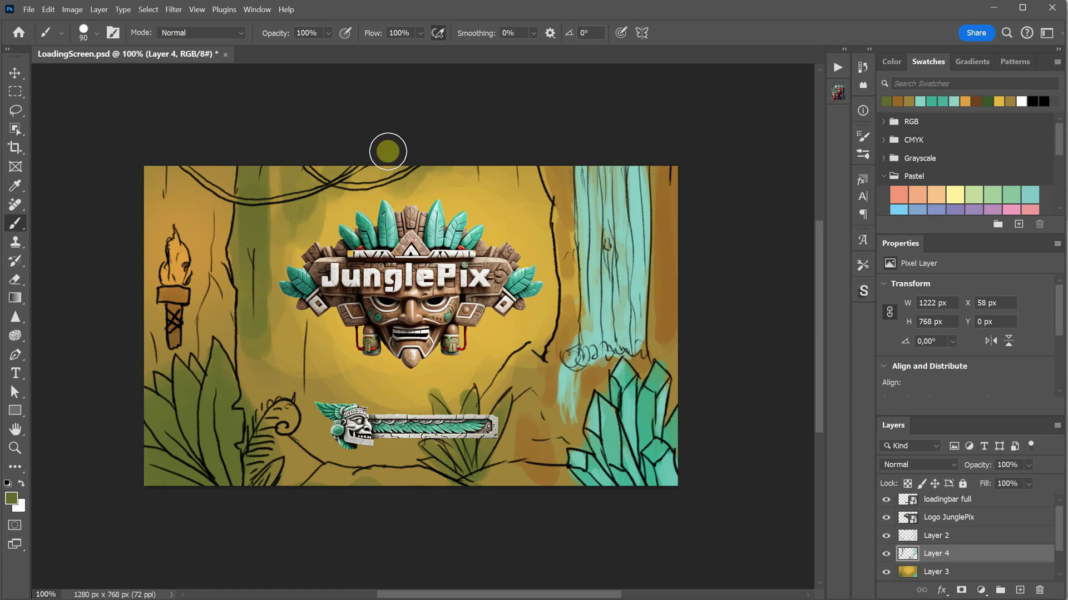
{"action": "left_click", "coordinate": [12, 499]}
{"action": "left_click", "coordinate": [905, 105]}
{"action": "key", "text": "bracketright"}
{"action": "key", "text": "bracketright"}
{"action": "key", "text": "bracketright"}
{"action": "key", "text": "bracketright"}
{"action": "key", "text": "bracketright"}
{"action": "key", "text": "bracketright"}
{"action": "key", "text": "bracketright"}
{"action": "left_click_drag", "start_coordinate": [423, 212], "coordinate": [478, 267]}
{"action": "left_click", "coordinate": [1019, 590]}
{"action": "key", "text": "x"}
{"action": "left_click", "coordinate": [455, 229]}
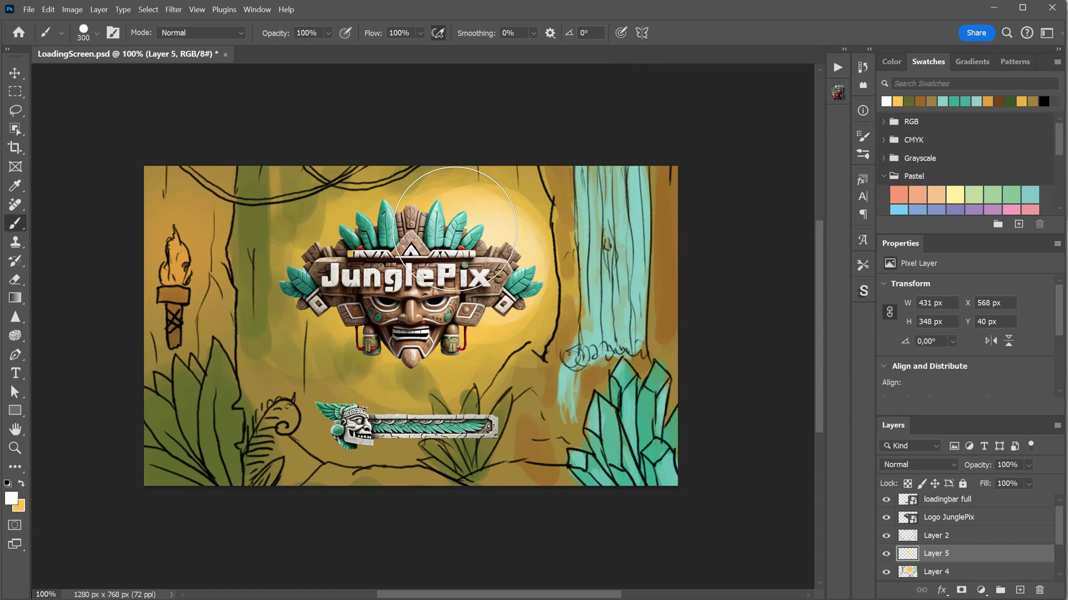
Step: Add soft cyan above the logo's right side and touch up the glow and brown trunk areas
{"action": "left_click", "coordinate": [546, 175], "text": "alt"}
{"action": "left_click_drag", "start_coordinate": [489, 189], "coordinate": [530, 199]}
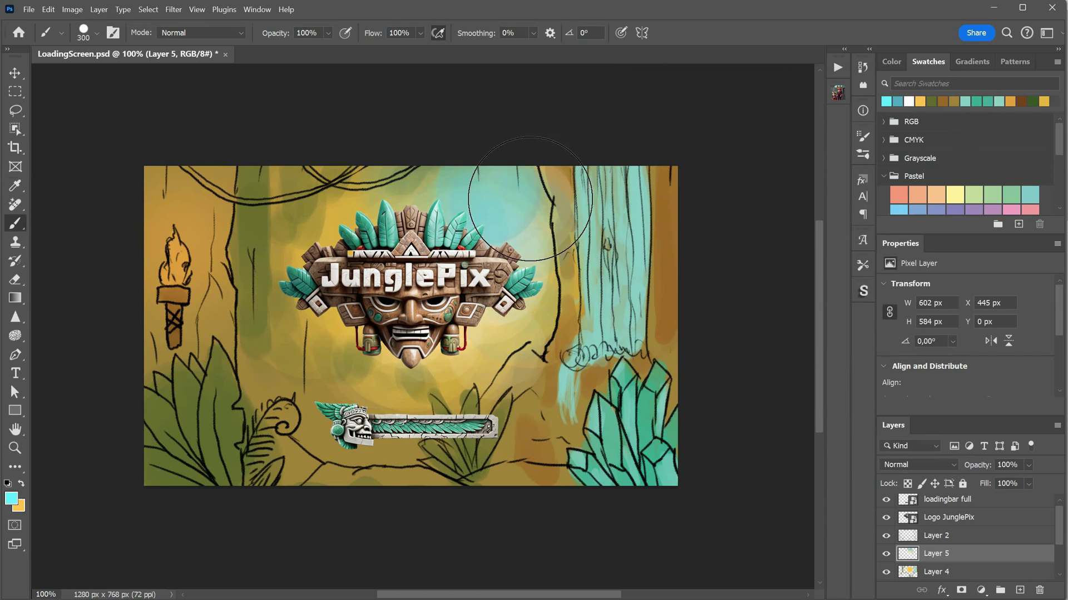
{"action": "key", "text": "bracketleft"}
{"action": "key", "text": "bracketleft"}
{"action": "key", "text": "bracketleft"}
{"action": "key", "text": "bracketleft"}
{"action": "key", "text": "bracketleft"}
{"action": "key", "text": "bracketleft"}
{"action": "key", "text": "bracketleft"}
{"action": "key", "text": "bracketleft"}
{"action": "key", "text": "bracketleft"}
{"action": "key", "text": "bracketleft"}
{"action": "left_click", "coordinate": [264, 380], "text": "alt"}
{"action": "left_click_drag", "start_coordinate": [295, 350], "coordinate": [334, 395]}
{"action": "left_click", "coordinate": [209, 184], "text": "alt"}
{"action": "left_click_drag", "start_coordinate": [189, 172], "coordinate": [301, 167]}
Step: Merge Layers 4 and 5 and duplicate the result as a Multiply layer
{"action": "left_click", "coordinate": [589, 276], "text": "alt"}
{"action": "left_click", "coordinate": [936, 572], "text": "shift"}
{"action": "left_click_drag", "start_coordinate": [936, 572], "coordinate": [950, 562]}
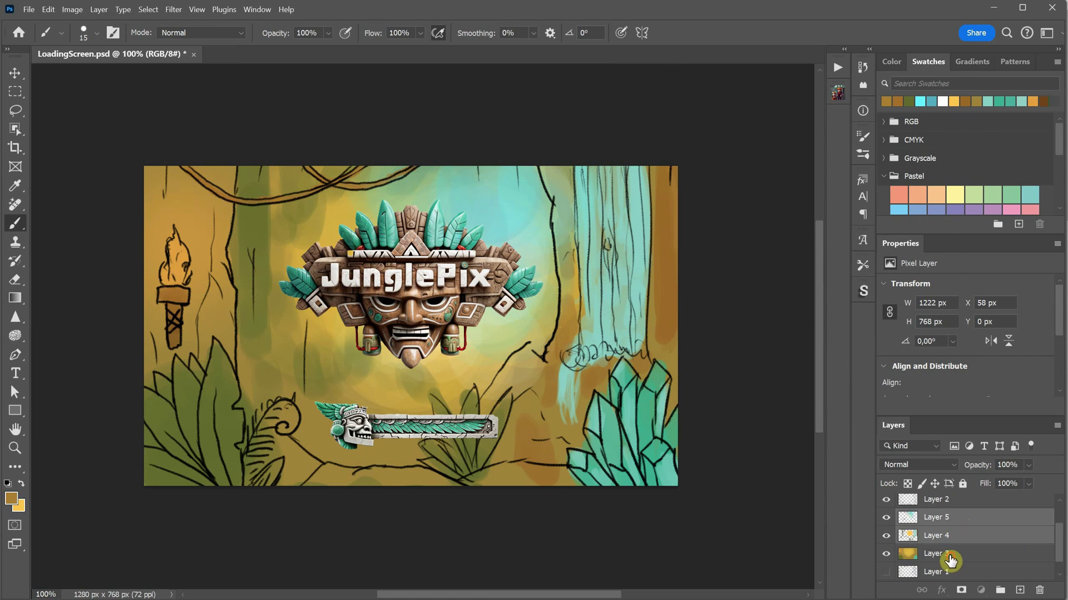
{"action": "key", "text": "ctrl+e"}
{"action": "key", "text": "ctrl+j"}
{"action": "key", "text": "shift+alt+m"}
Step: Mask the Multiply copy and paint black to clear the darkening from the centre and logo
{"action": "left_click", "coordinate": [961, 590]}
{"action": "key", "text": "d"}
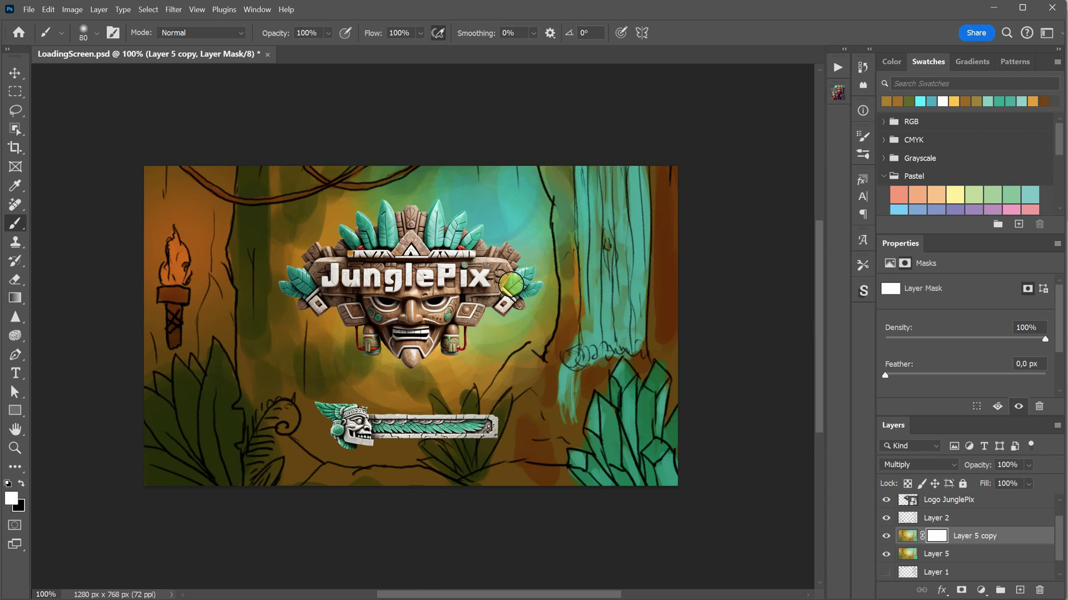
{"action": "key", "text": "x"}
{"action": "key", "text": "bracketright"}
{"action": "mouse_move", "coordinate": [510, 285]}
{"action": "left_mouse_down"}
{"action": "mouse_move", "coordinate": [224, 401]}
{"action": "mouse_move", "coordinate": [584, 245]}
{"action": "mouse_move", "coordinate": [623, 389]}
{"action": "left_mouse_up"}
{"action": "left_click_drag", "start_coordinate": [1029, 465], "coordinate": [1019, 481]}
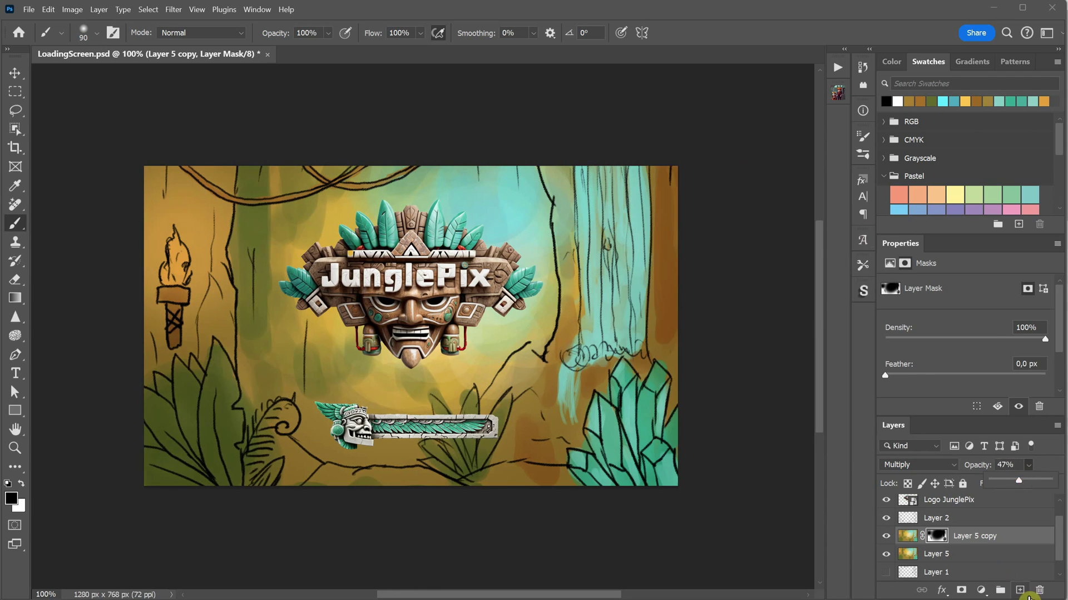
{"action": "left_click", "coordinate": [1019, 590]}
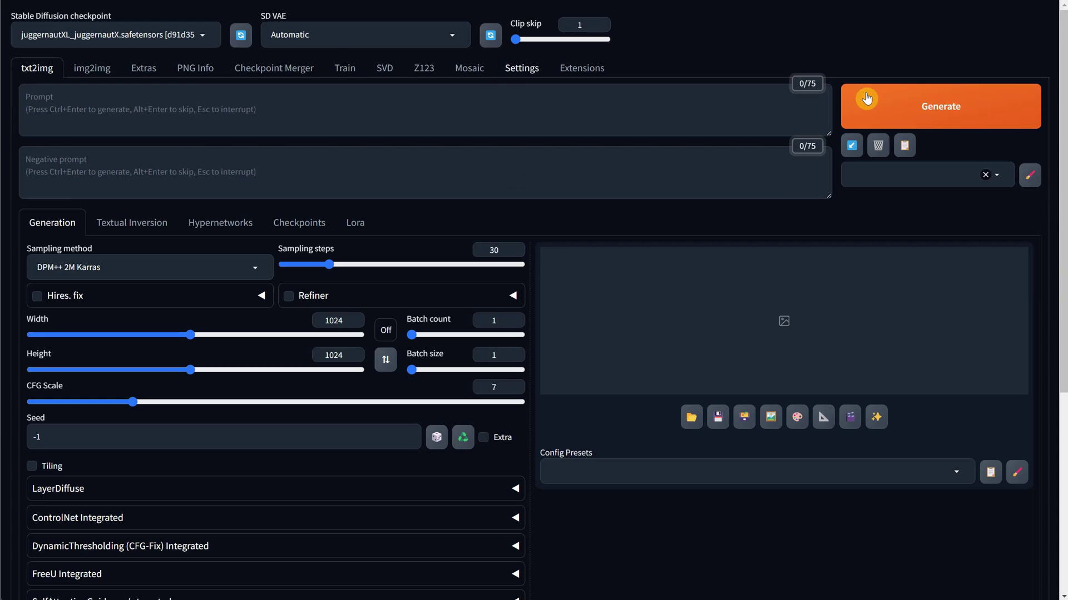
Step: Load LoadingScreen.jpg as the img2img source image
{"action": "left_click", "coordinate": [94, 73]}
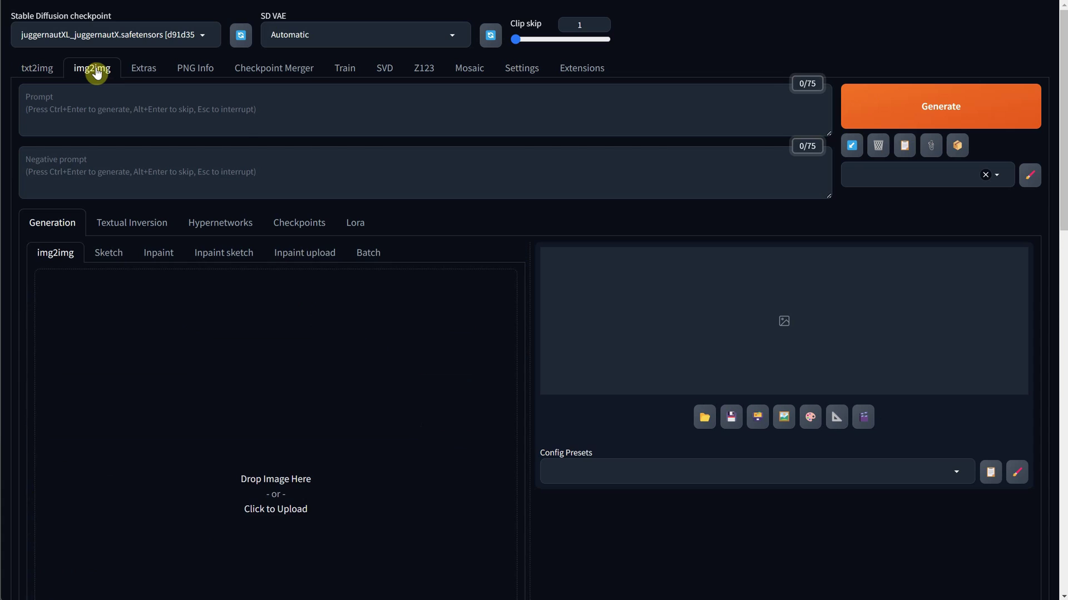
{"action": "scroll", "coordinate": [329, 312], "scroll_direction": "down", "scroll_amount": 1}
{"action": "left_click", "coordinate": [322, 345]}
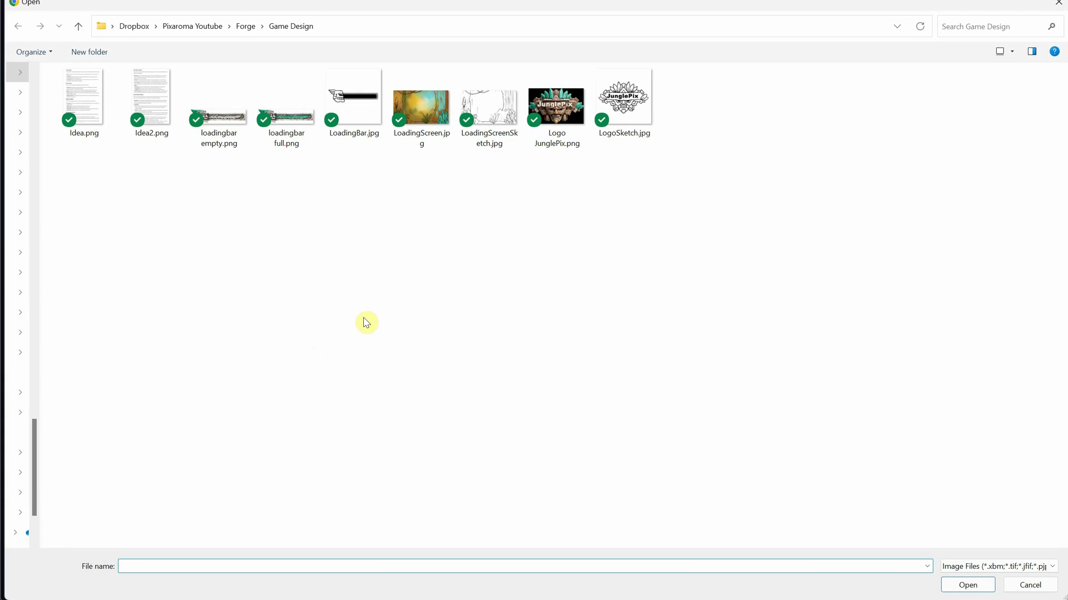
{"action": "double_click", "coordinate": [426, 106]}
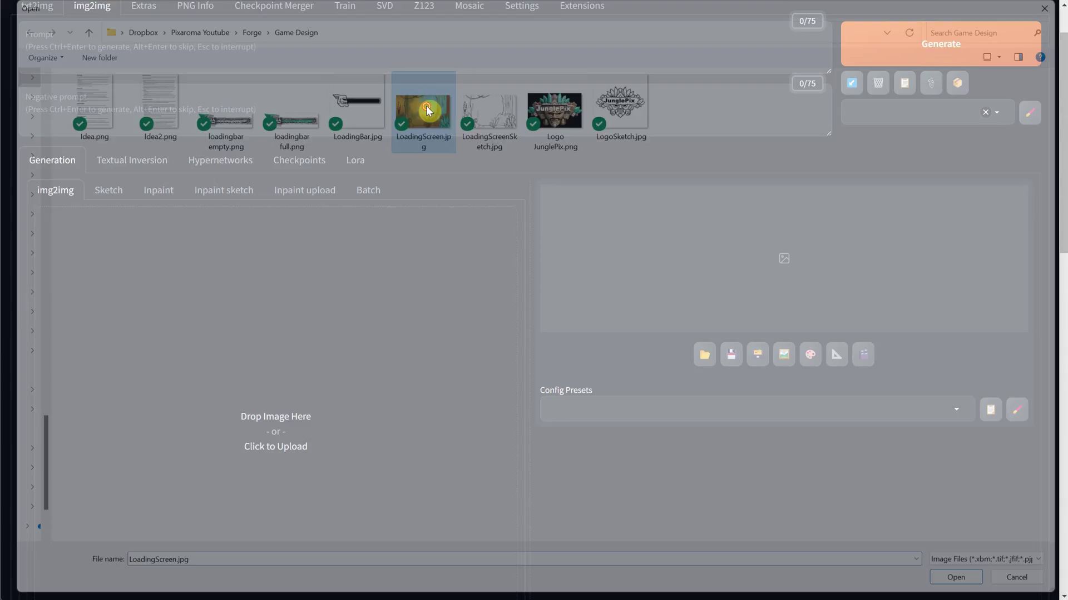
Step: Set Width 1280, Height 720 and denoising strength 0.75
{"action": "scroll", "coordinate": [462, 309], "scroll_direction": "down", "scroll_amount": 3}
{"action": "scroll", "coordinate": [463, 309], "scroll_direction": "down", "scroll_amount": 4}
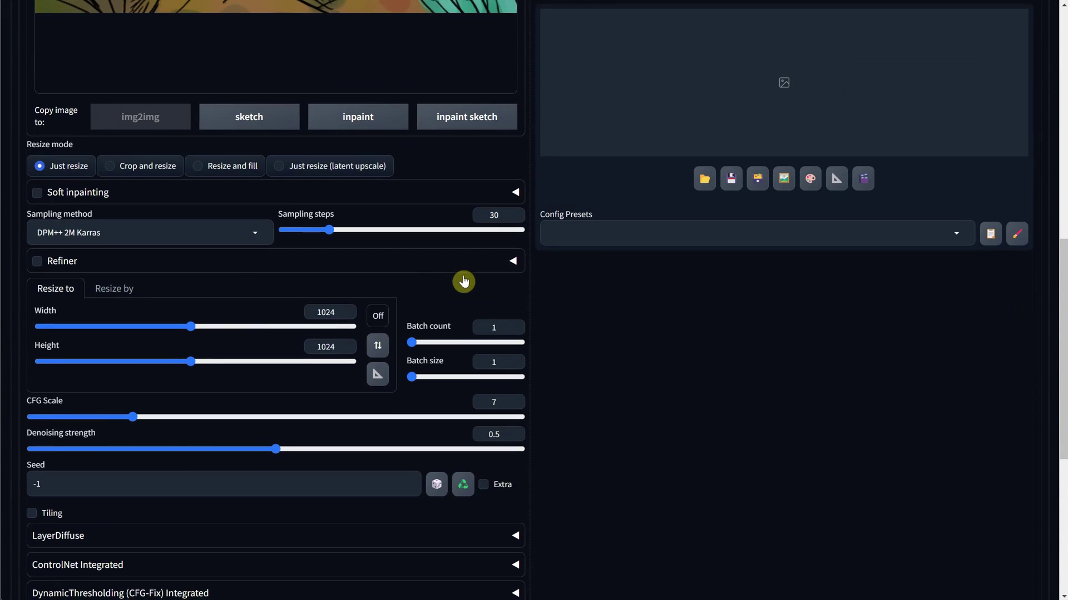
{"action": "type", "text": "1280"}
{"action": "key", "text": "Tab"}
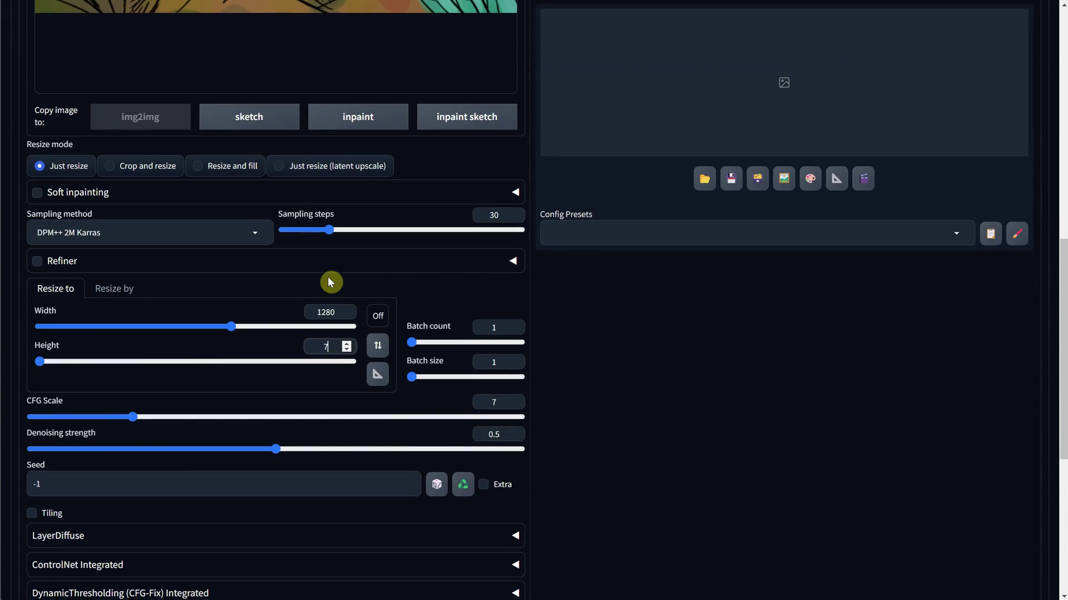
{"action": "type", "text": "720"}
{"action": "key", "text": "Tab"}
{"action": "scroll", "coordinate": [378, 298], "scroll_direction": "down", "scroll_amount": 1}
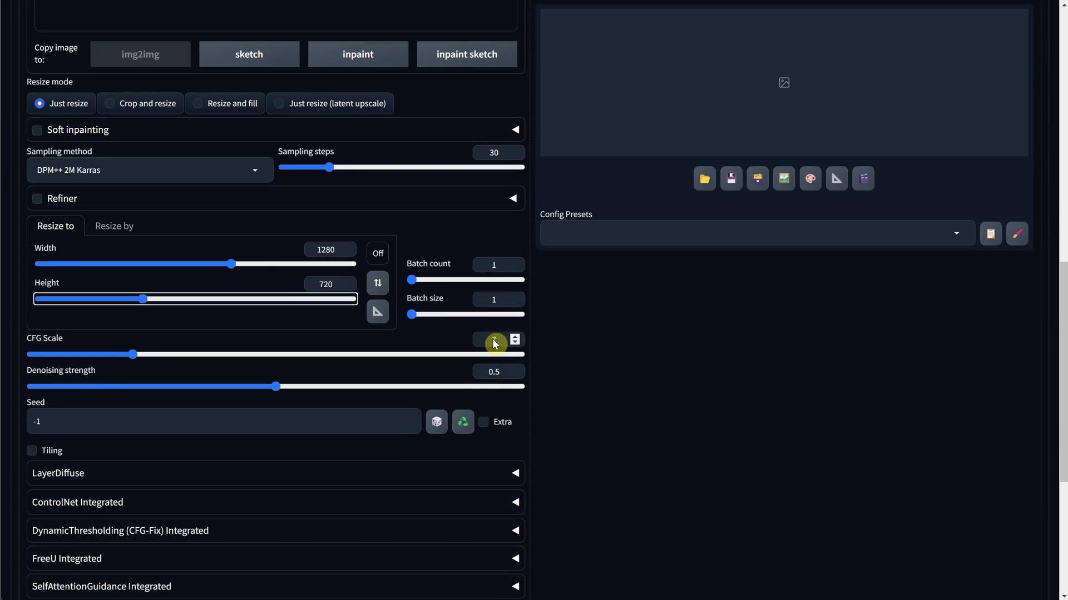
{"action": "left_click", "coordinate": [491, 371]}
{"action": "key", "text": "BackSpace"}
{"action": "type", "text": "7"}
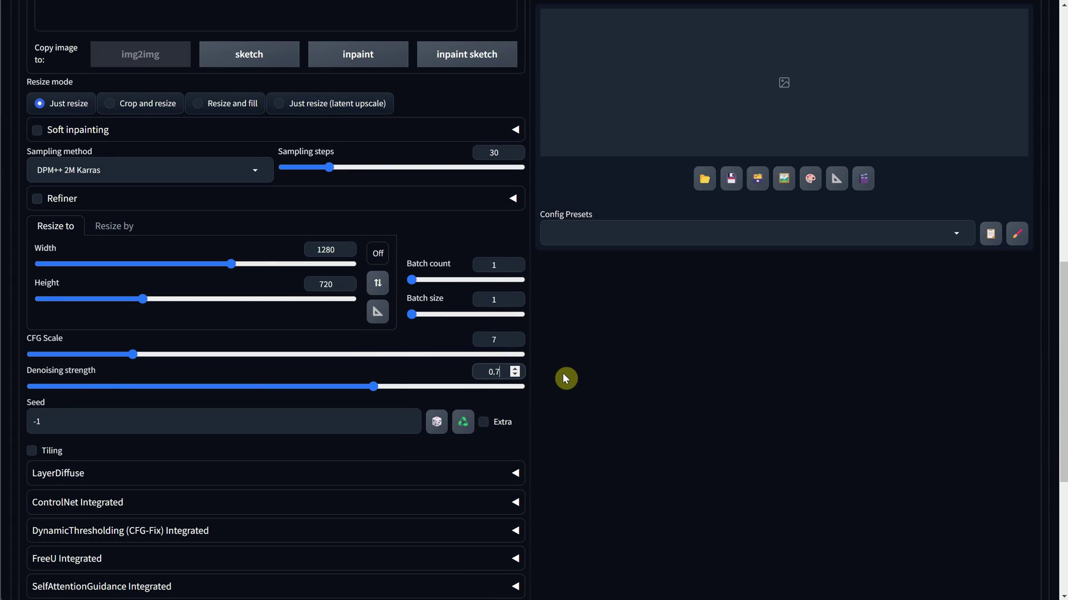
{"action": "type", "text": "5"}
{"action": "scroll", "coordinate": [391, 377], "scroll_direction": "up", "scroll_amount": 3}
Step: Apply the '3D | Game Asset' style, paste the Mayan background prompt and generate
{"action": "scroll", "coordinate": [427, 281], "scroll_direction": "up", "scroll_amount": 7}
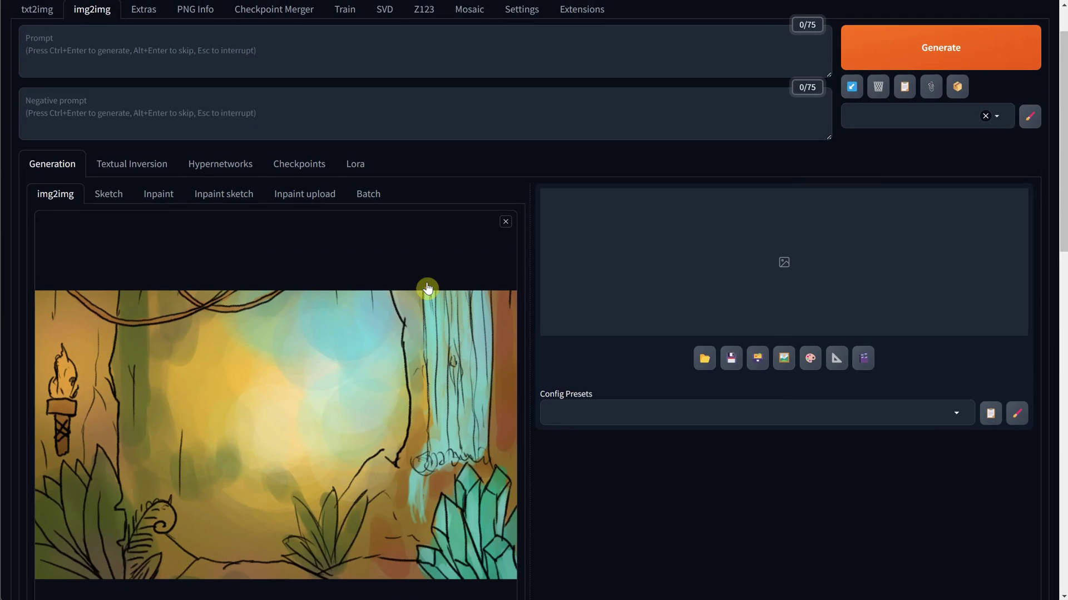
{"action": "scroll", "coordinate": [427, 288], "scroll_direction": "up", "scroll_amount": 1}
{"action": "left_click", "coordinate": [877, 177]}
{"action": "type", "text": "game"}
{"action": "left_click", "coordinate": [890, 229]}
{"action": "left_click", "coordinate": [151, 111]}
{"action": "type", "text": "a Mayan-themed game background, medieval fire torch on the rock wall, a bright golden hours sunset over the jungle, and a waterfall in the distance, in the foreground there are a cluster of green jade crystals and exotic and leaves and ferns, epic light, beautiful composition"}
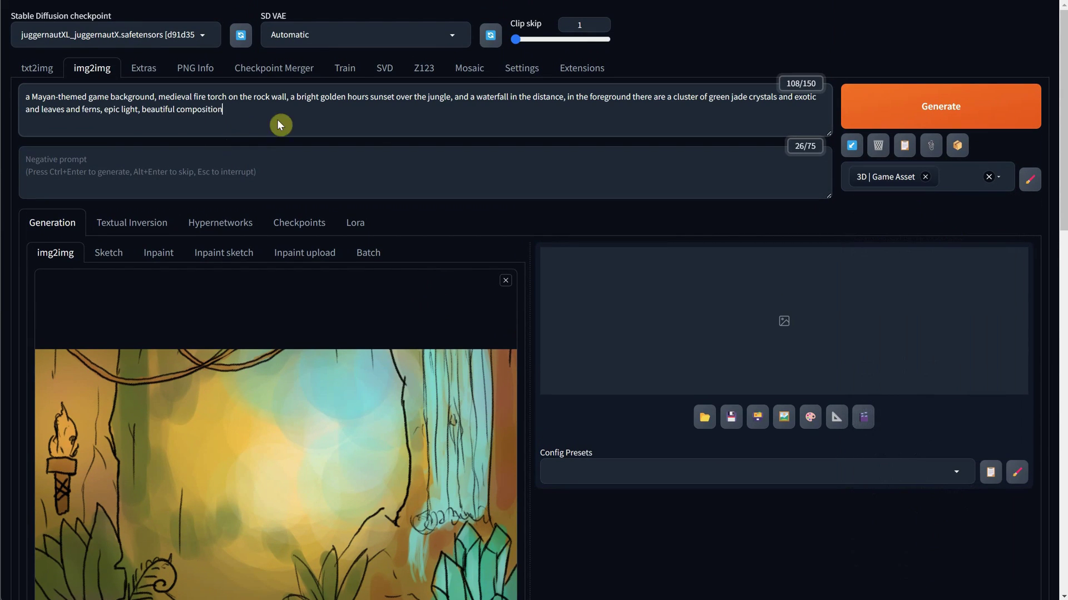
{"action": "key", "text": "ctrl+Return"}
Step: Enable ControlNet Unit 0 with Canny edge guidance
{"action": "scroll", "coordinate": [507, 245], "scroll_direction": "down", "scroll_amount": 1}
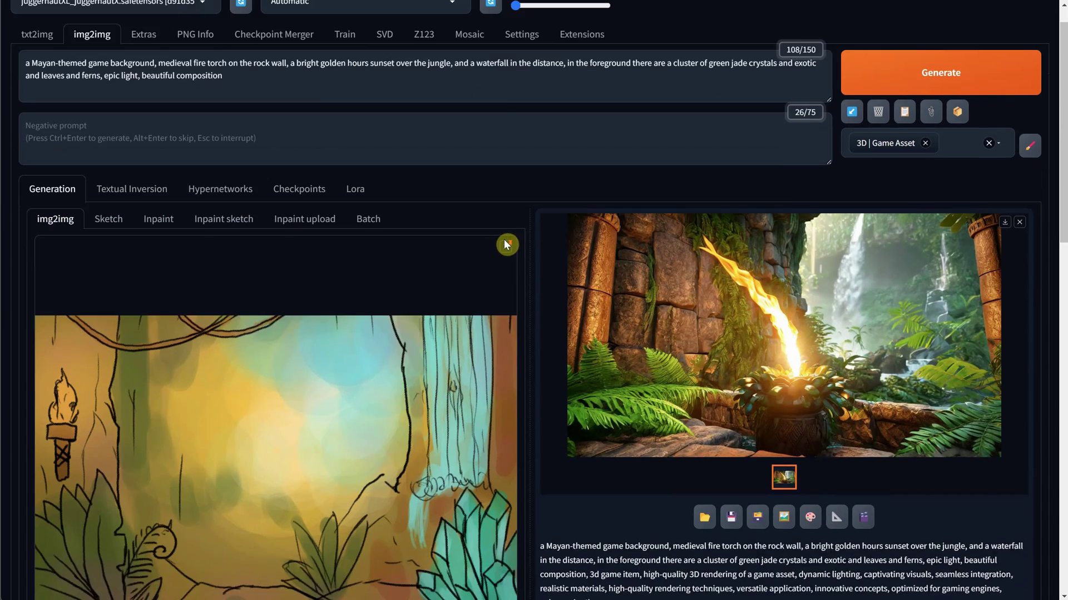
{"action": "scroll", "coordinate": [507, 245], "scroll_direction": "down", "scroll_amount": 14}
{"action": "scroll", "coordinate": [434, 211], "scroll_direction": "up", "scroll_amount": 4}
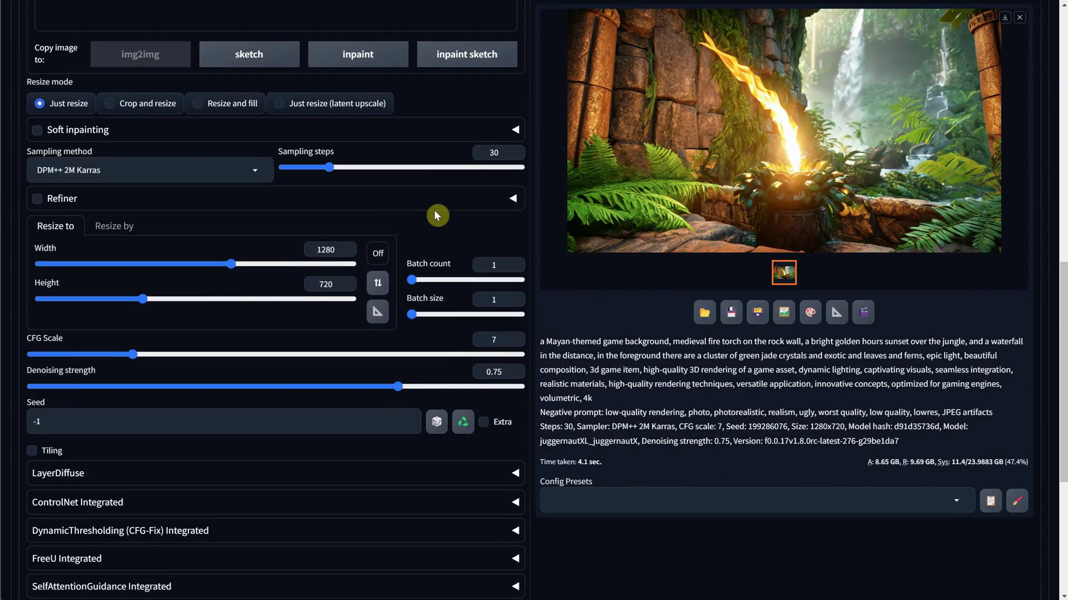
{"action": "scroll", "coordinate": [435, 214], "scroll_direction": "up", "scroll_amount": 5}
{"action": "scroll", "coordinate": [435, 209], "scroll_direction": "down", "scroll_amount": 4}
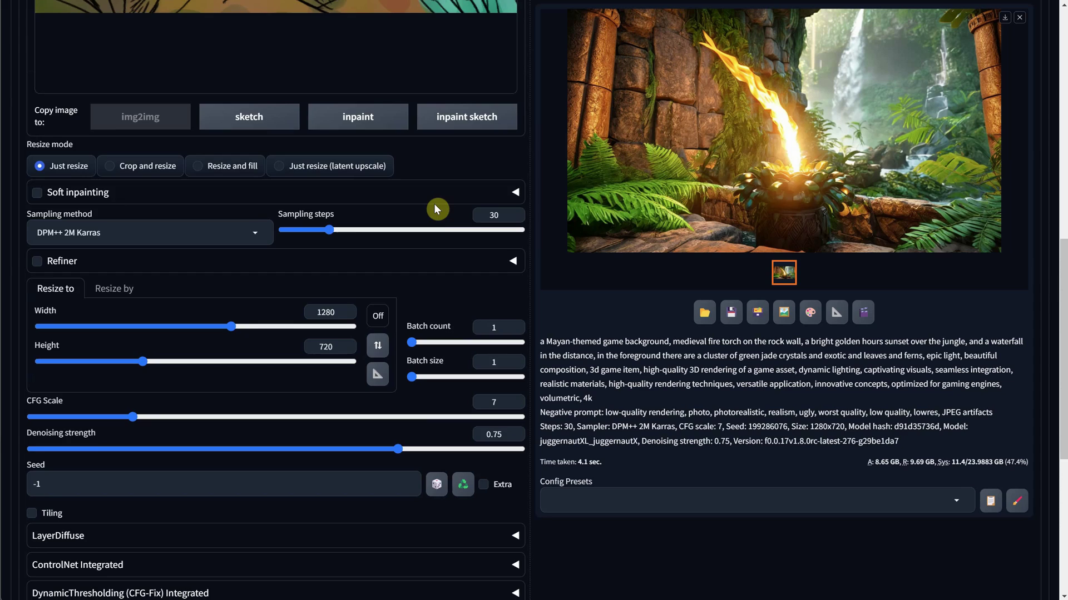
{"action": "scroll", "coordinate": [434, 209], "scroll_direction": "down", "scroll_amount": 4}
{"action": "left_click", "coordinate": [139, 316]}
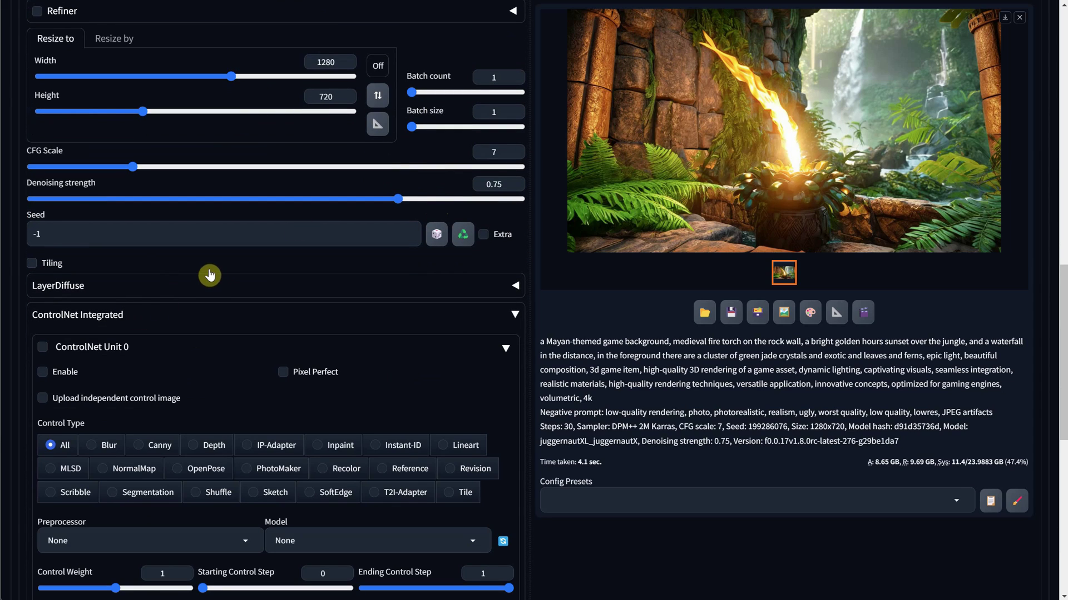
{"action": "left_click", "coordinate": [43, 372]}
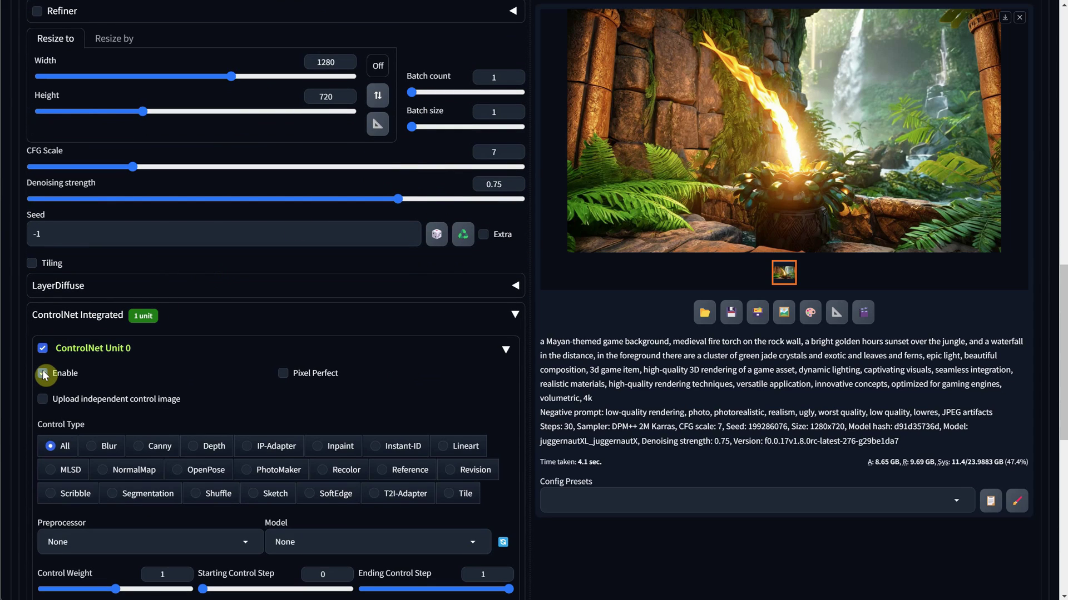
{"action": "left_click", "coordinate": [152, 447]}
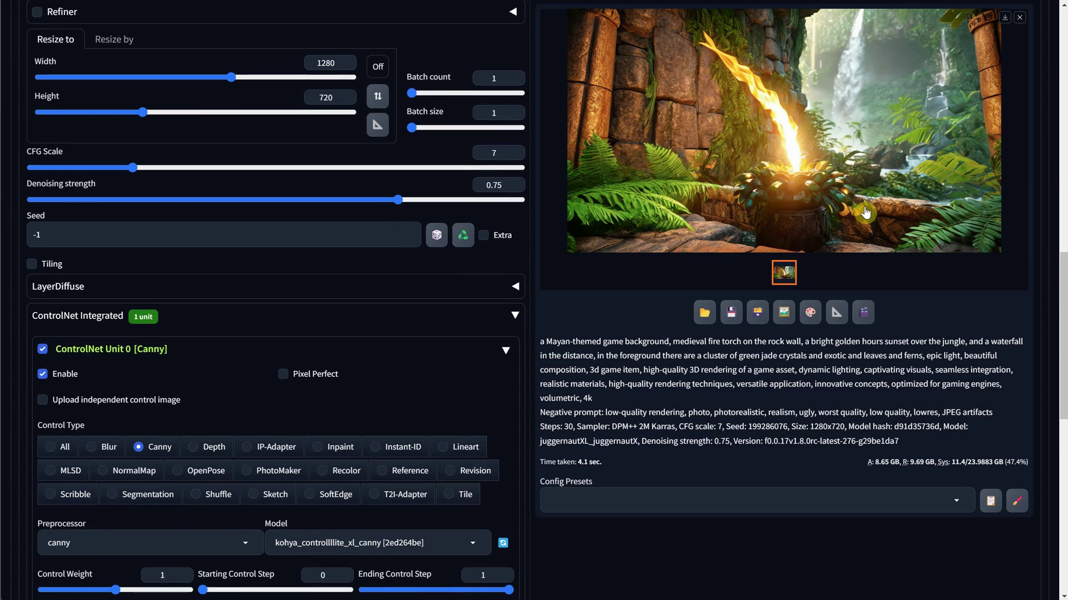
{"action": "scroll", "coordinate": [378, 556], "scroll_direction": "up", "scroll_amount": 5}
Step: Generate with ControlNet Canny and inspect the resulting TypeError message
{"action": "left_click", "coordinate": [878, 107]}
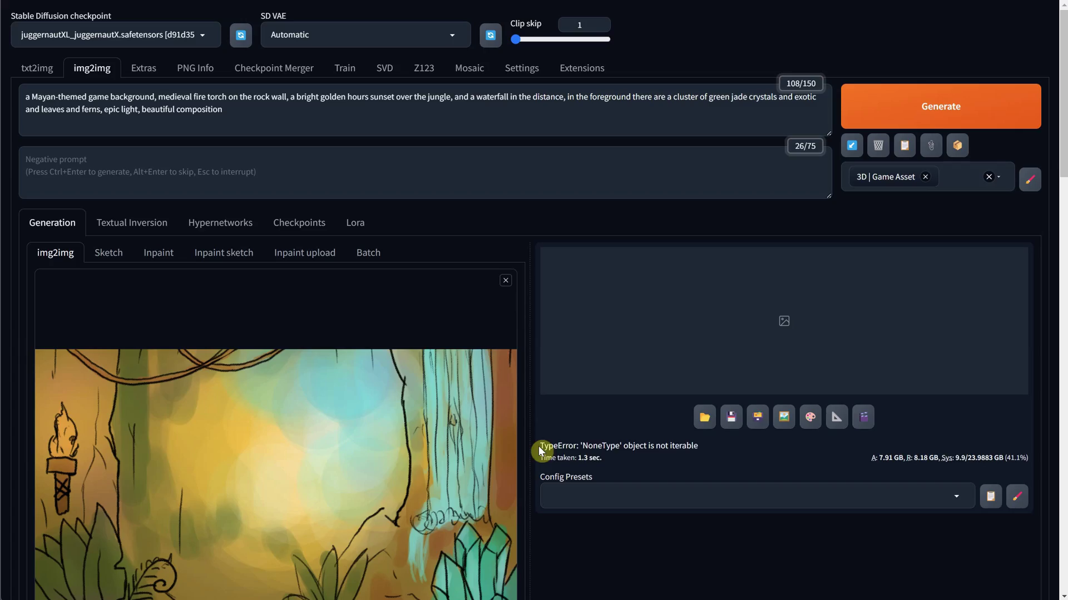
{"action": "left_click_drag", "start_coordinate": [541, 450], "coordinate": [615, 455]}
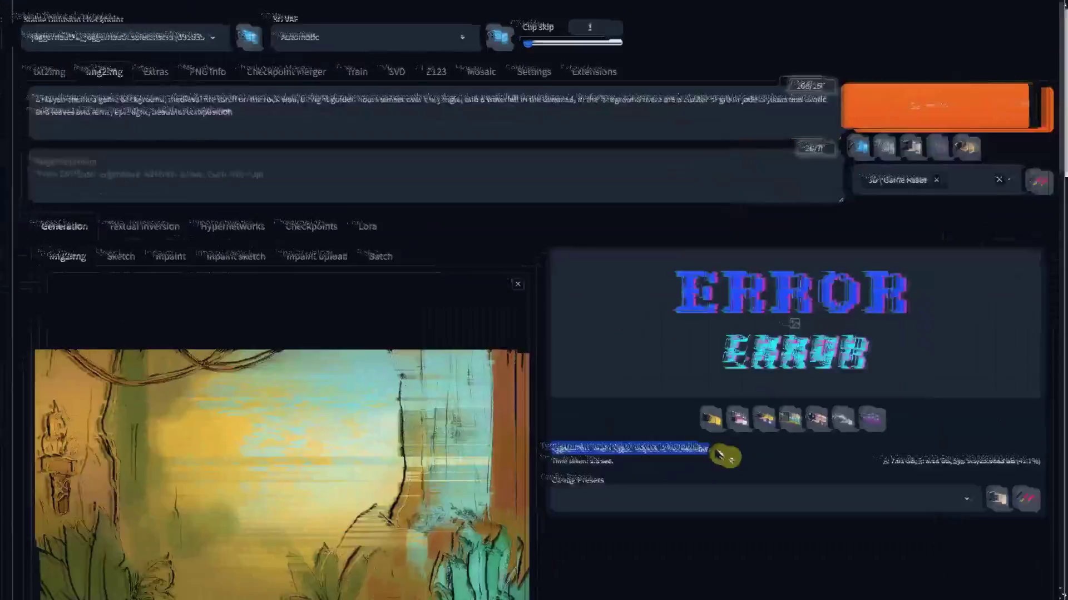
{"action": "left_click", "coordinate": [717, 460]}
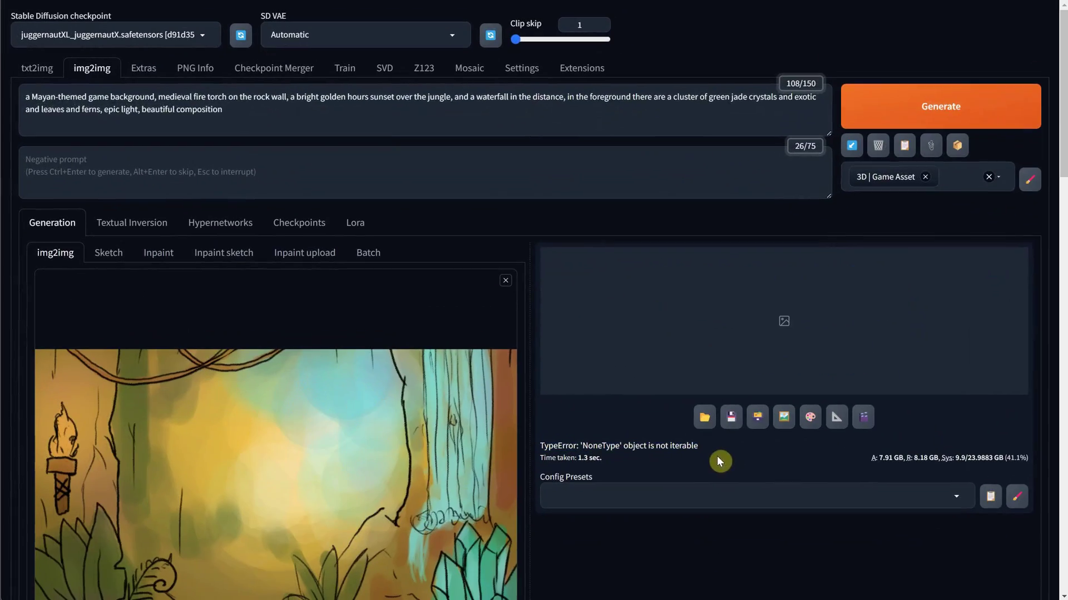
{"action": "scroll", "coordinate": [641, 385], "scroll_direction": "down", "scroll_amount": 10}
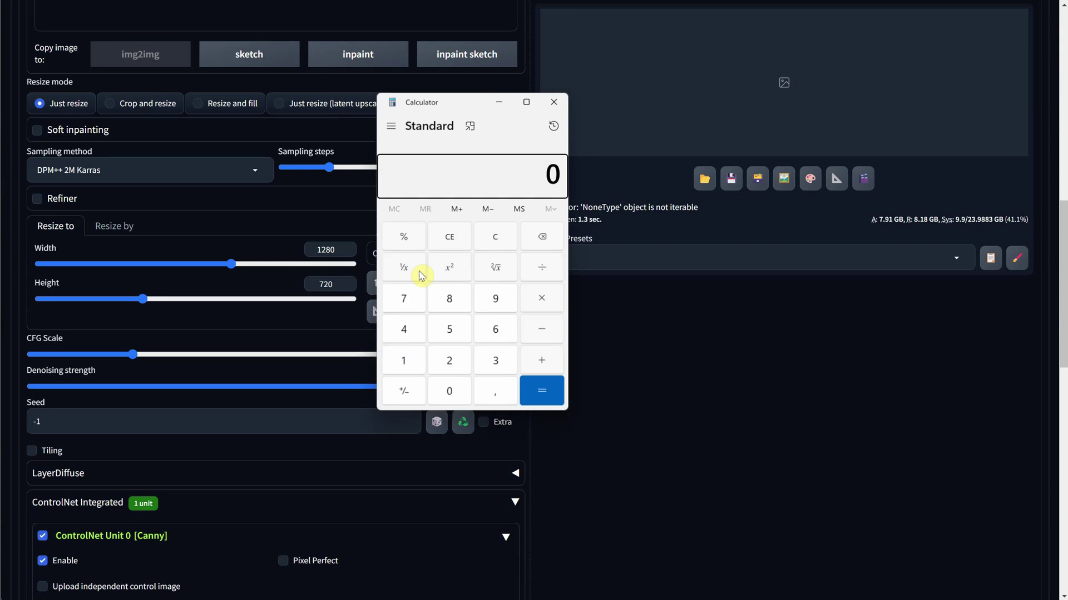
Step: Use Calculator to work out 720 ÷ 64 and 12 × 64 = 768, then close it
{"action": "type", "text": "7"}
{"action": "key", "text": "Return"}
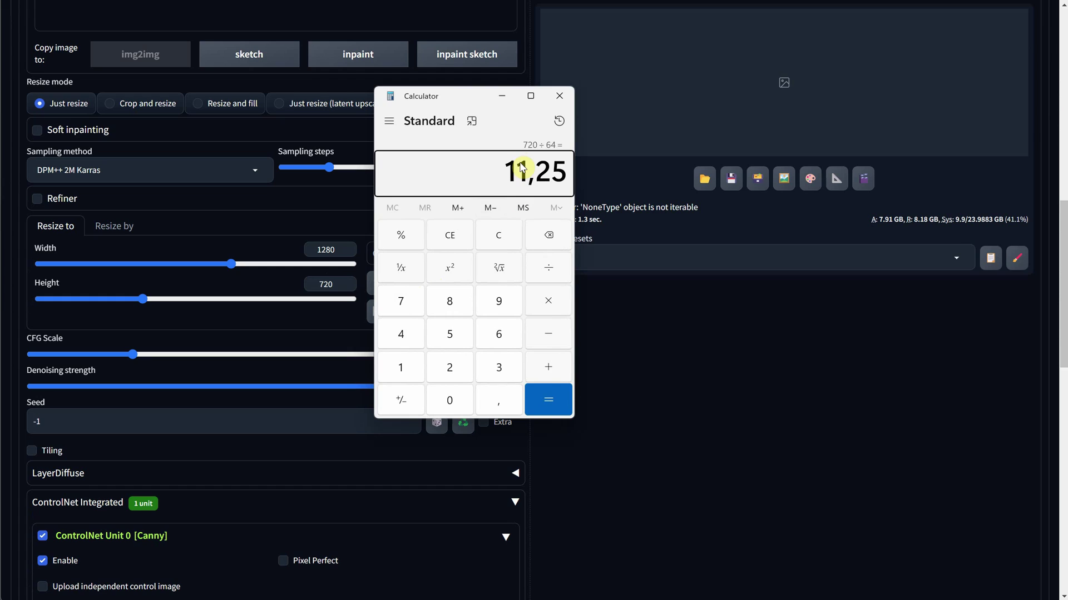
{"action": "left_click", "coordinate": [462, 239]}
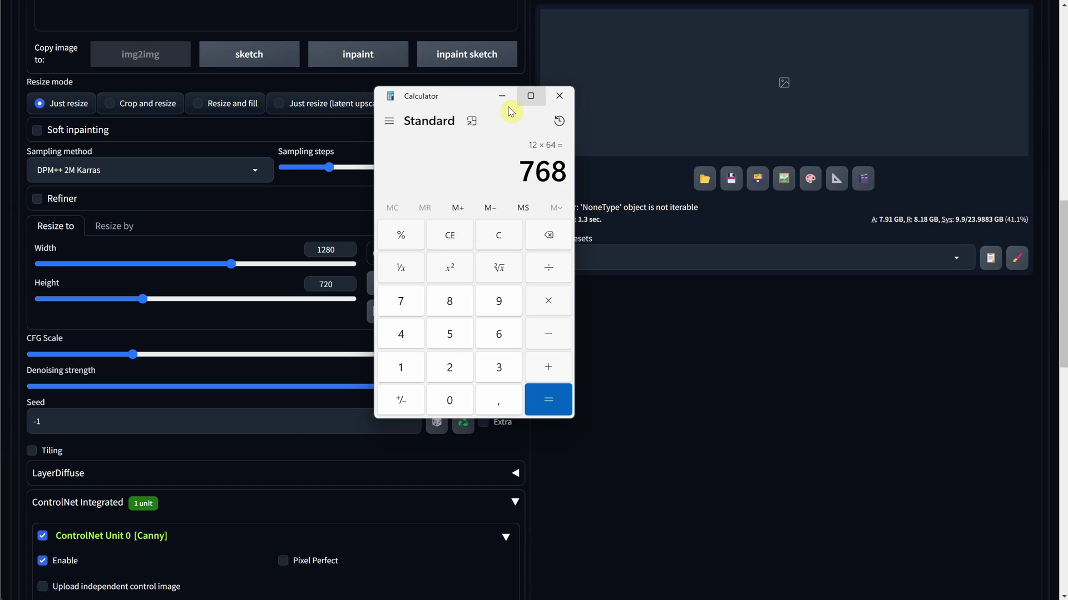
{"action": "left_click", "coordinate": [559, 96]}
Step: Change the output height to 768 and generate the image
{"action": "double_click", "coordinate": [329, 284]}
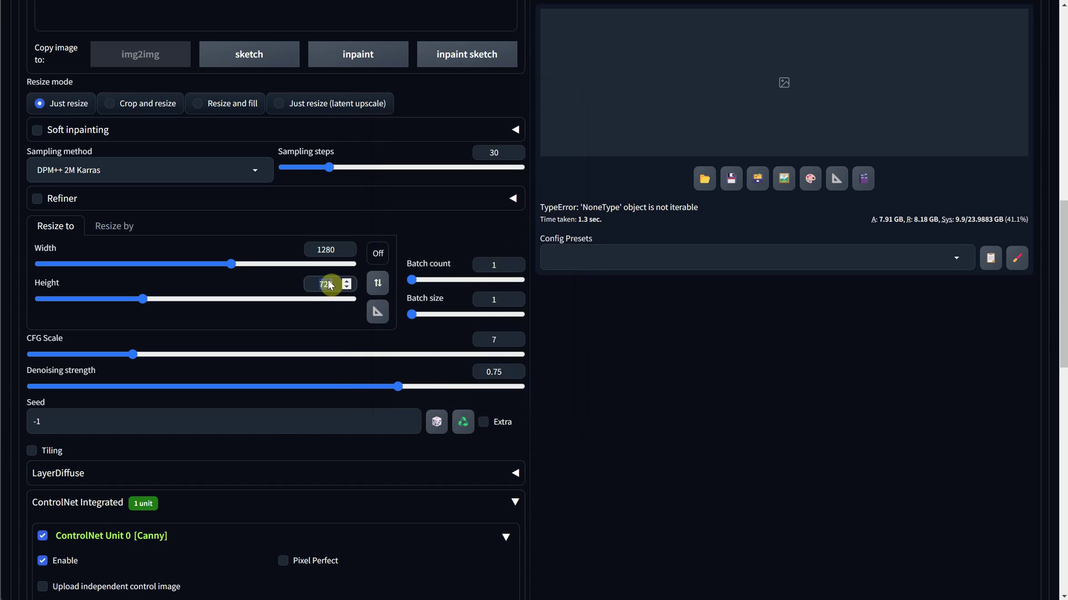
{"action": "type", "text": "768"}
{"action": "scroll", "coordinate": [652, 292], "scroll_direction": "up", "scroll_amount": 7}
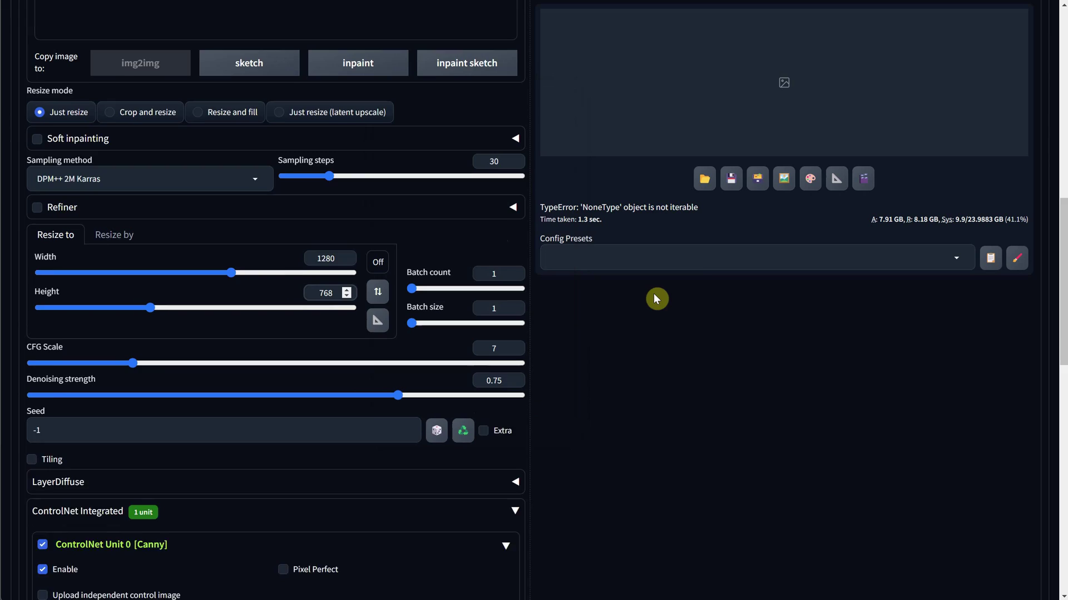
{"action": "scroll", "coordinate": [701, 282], "scroll_direction": "up", "scroll_amount": 4}
{"action": "left_click", "coordinate": [887, 129]}
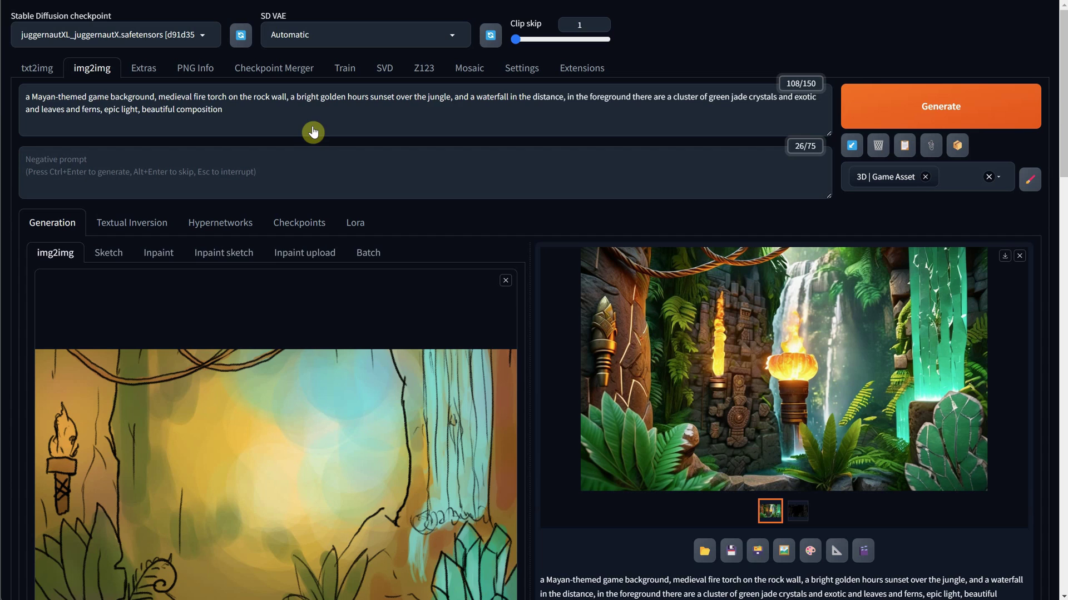
Step: Review the prompt and generation info, then generate two more jungle background variants
{"action": "left_click_drag", "start_coordinate": [313, 127], "coordinate": [2, 103]}
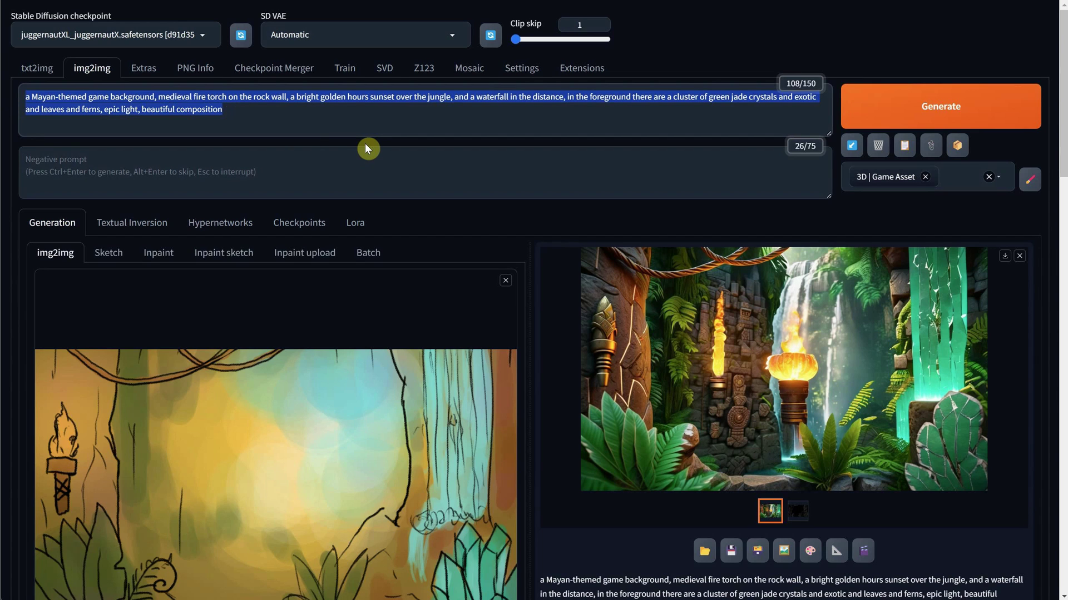
{"action": "scroll", "coordinate": [390, 116], "scroll_direction": "down", "scroll_amount": 4}
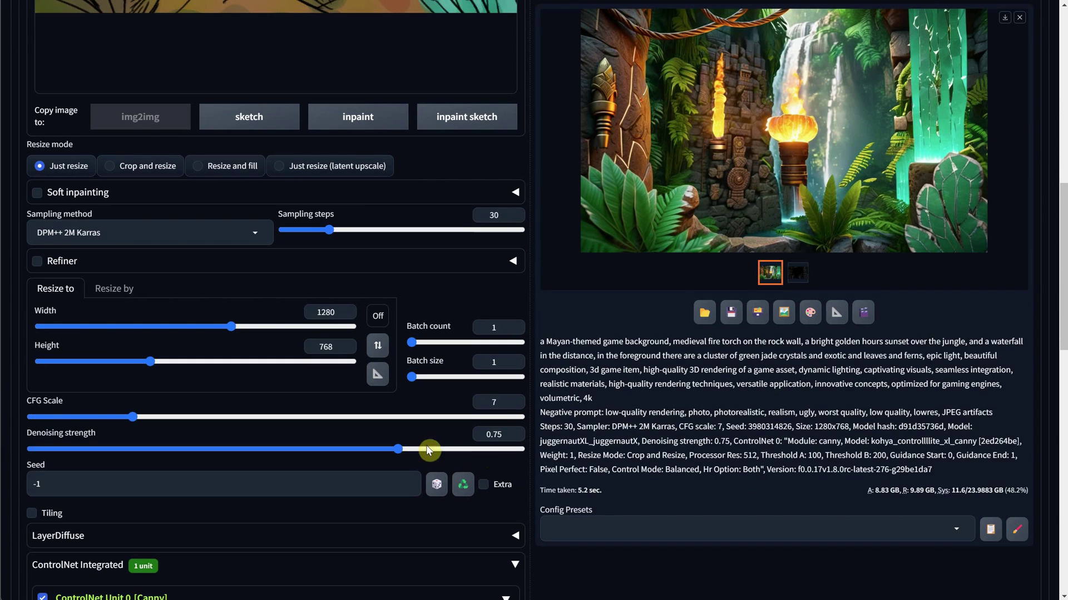
{"action": "scroll", "coordinate": [425, 444], "scroll_direction": "up", "scroll_amount": 10}
{"action": "left_click", "coordinate": [944, 123]}
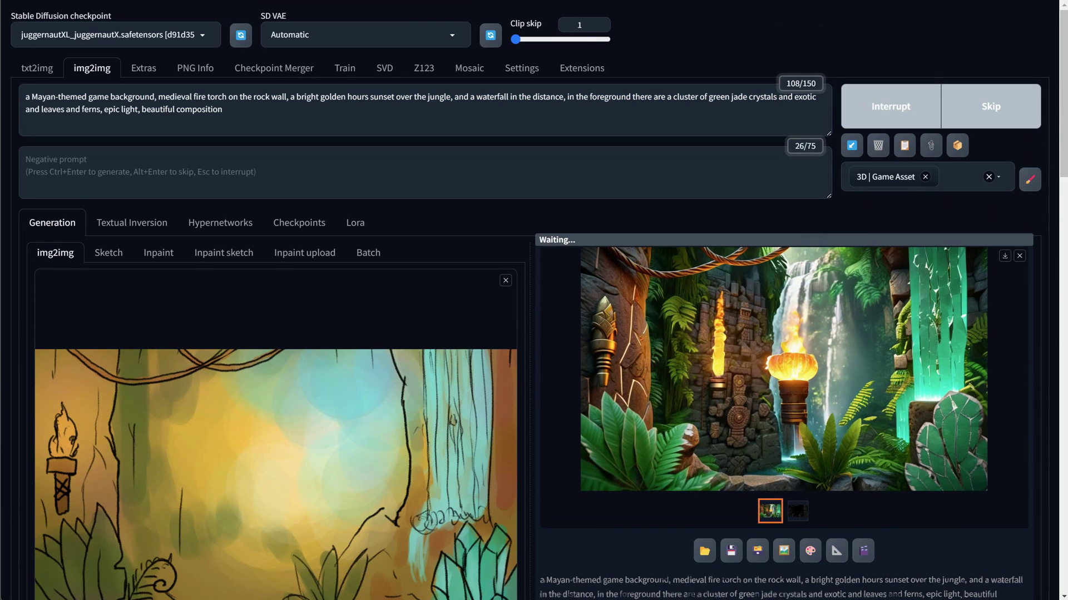
{"action": "left_click", "coordinate": [943, 123]}
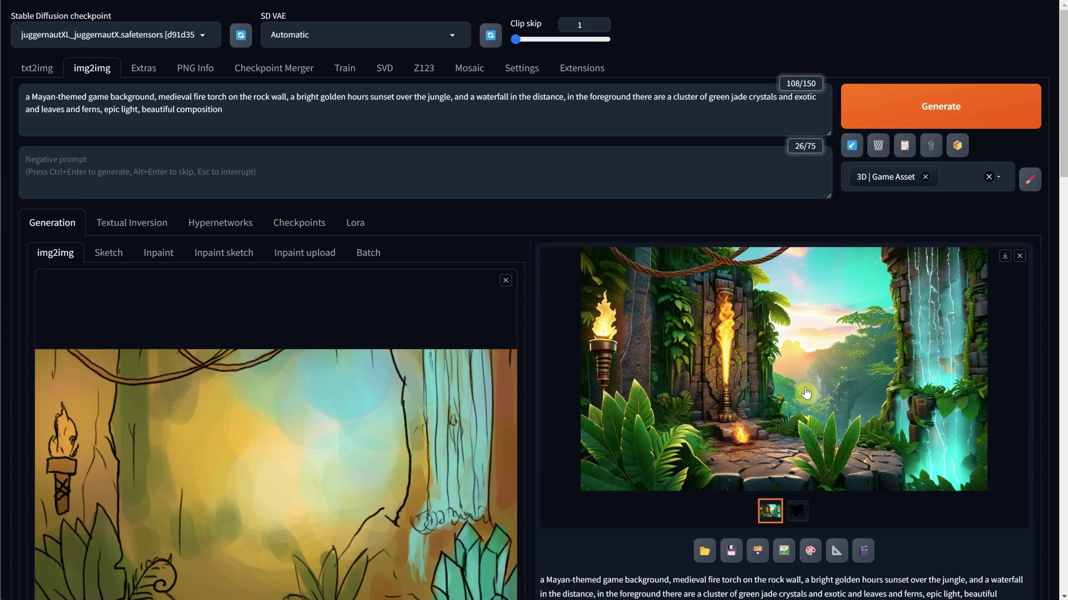
{"action": "scroll", "coordinate": [816, 418], "scroll_direction": "down", "scroll_amount": 2}
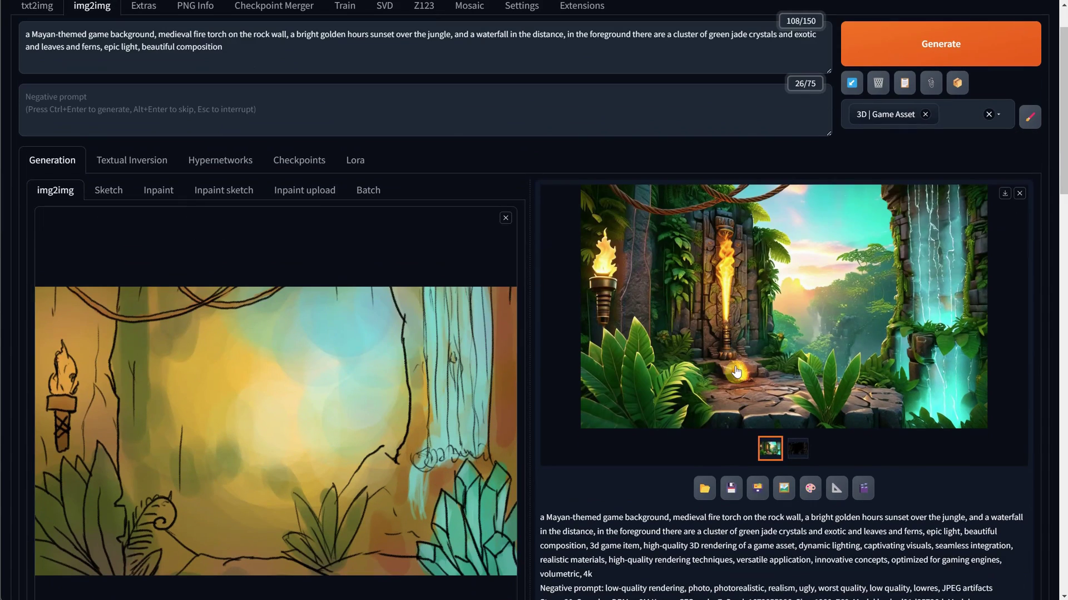
Step: Use the generated jungle image as source, set denoising to 0.45 and disable ControlNet
{"action": "left_click_drag", "start_coordinate": [792, 280], "coordinate": [415, 412]}
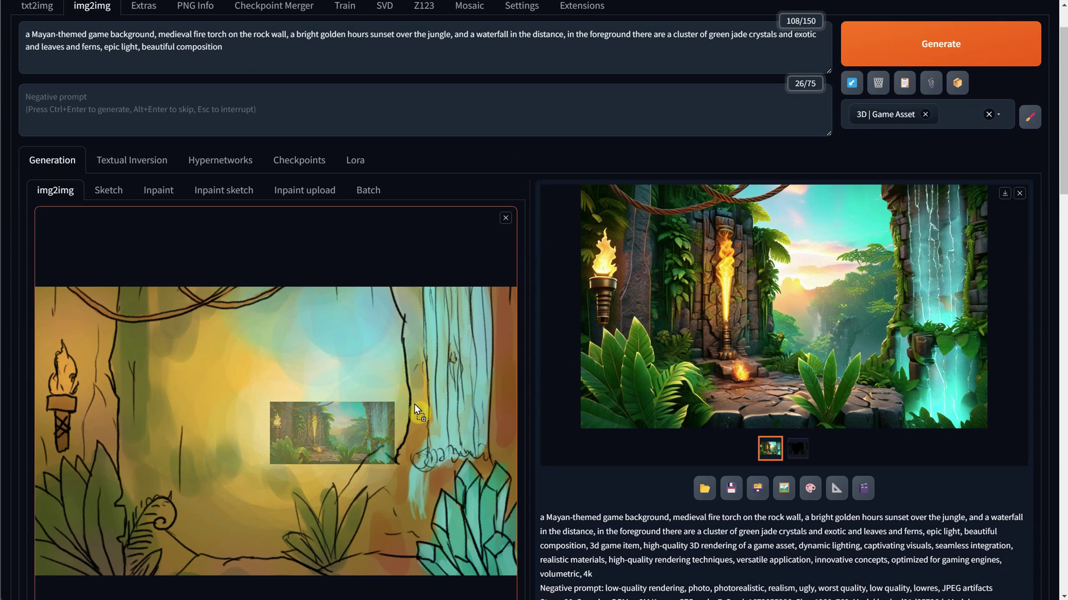
{"action": "left_click_drag", "start_coordinate": [335, 428], "coordinate": [336, 430]}
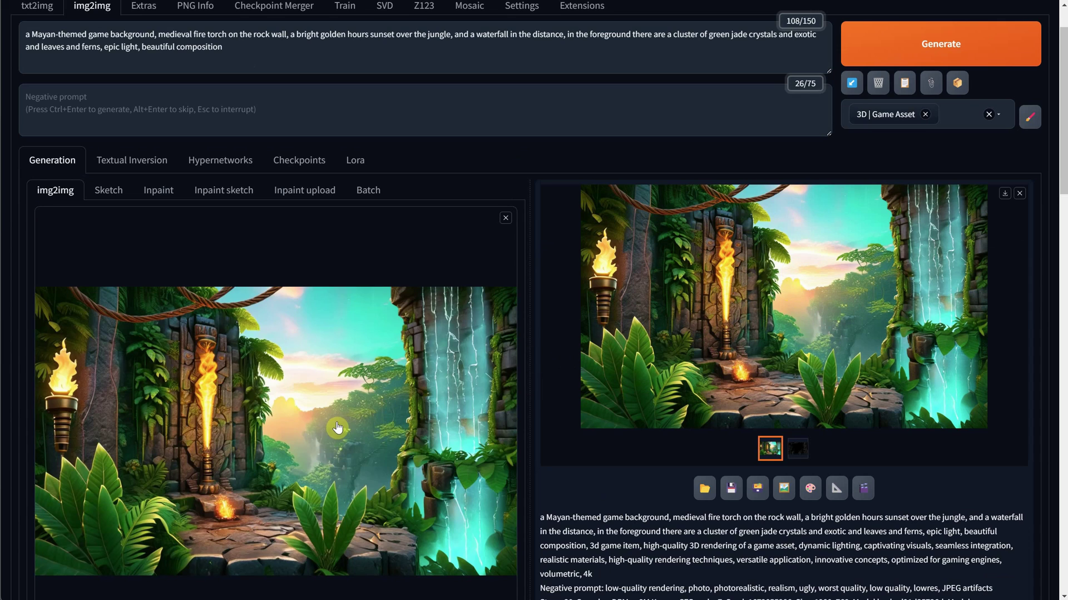
{"action": "scroll", "coordinate": [402, 388], "scroll_direction": "down", "scroll_amount": 3}
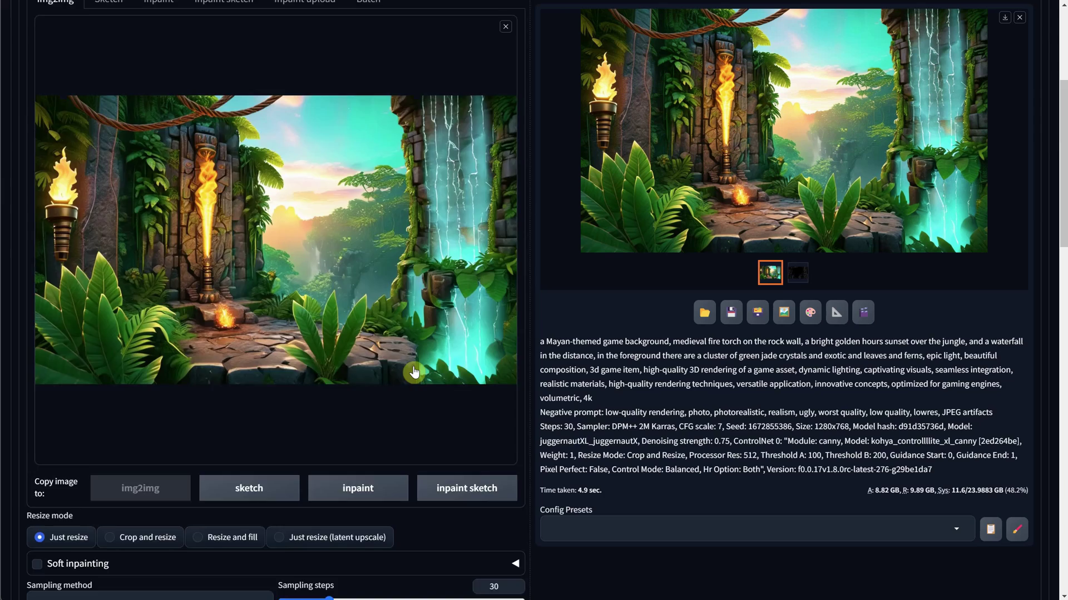
{"action": "scroll", "coordinate": [414, 384], "scroll_direction": "down", "scroll_amount": 6}
{"action": "left_click_drag", "start_coordinate": [491, 431], "coordinate": [581, 429]}
{"action": "type", "text": "45"}
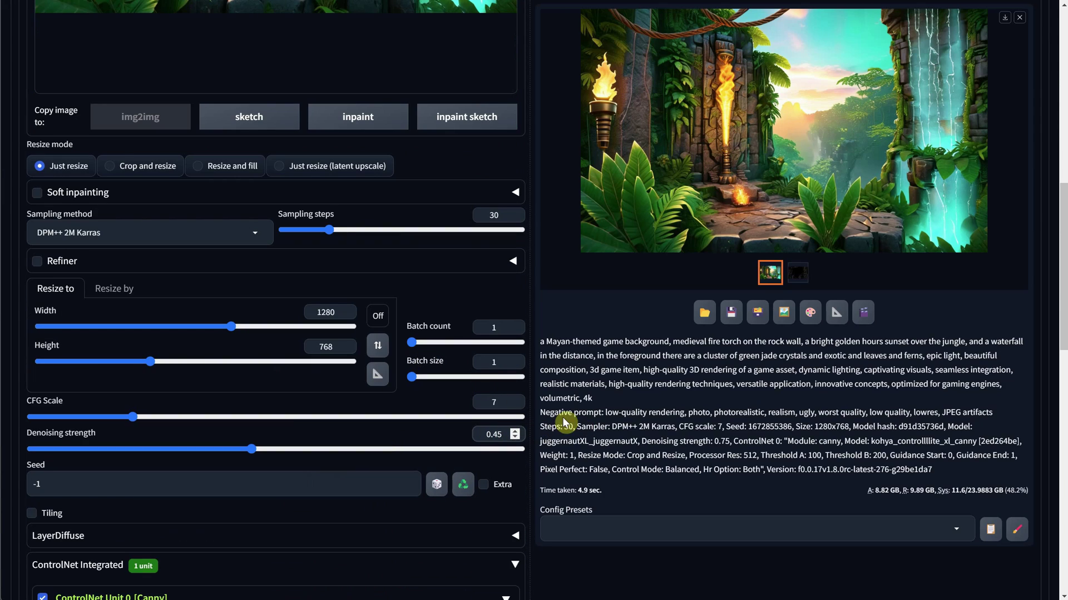
{"action": "scroll", "coordinate": [334, 351], "scroll_direction": "down", "scroll_amount": 2}
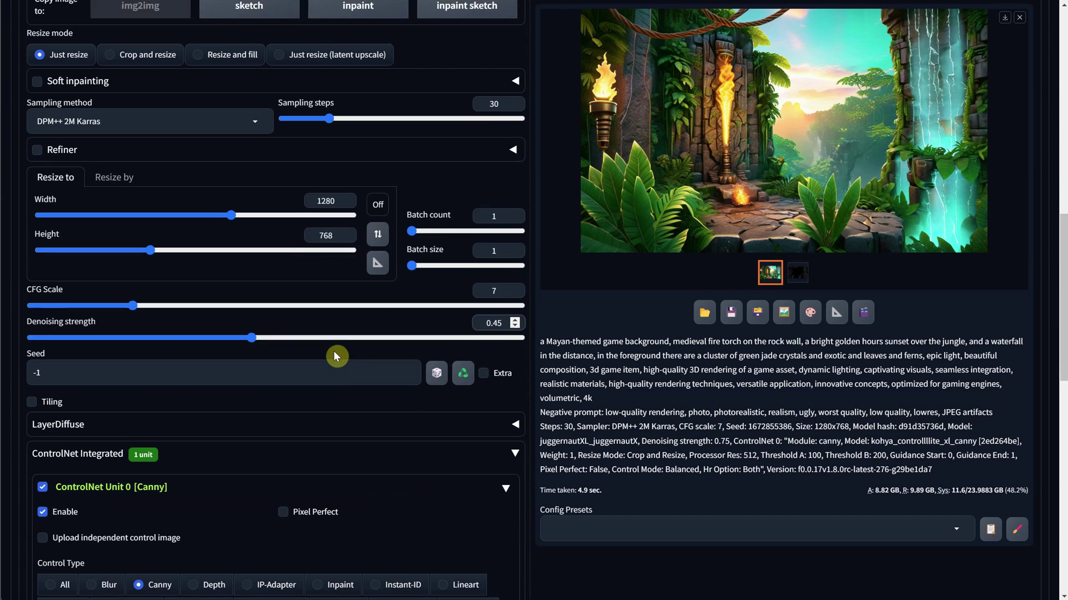
{"action": "left_click", "coordinate": [43, 496]}
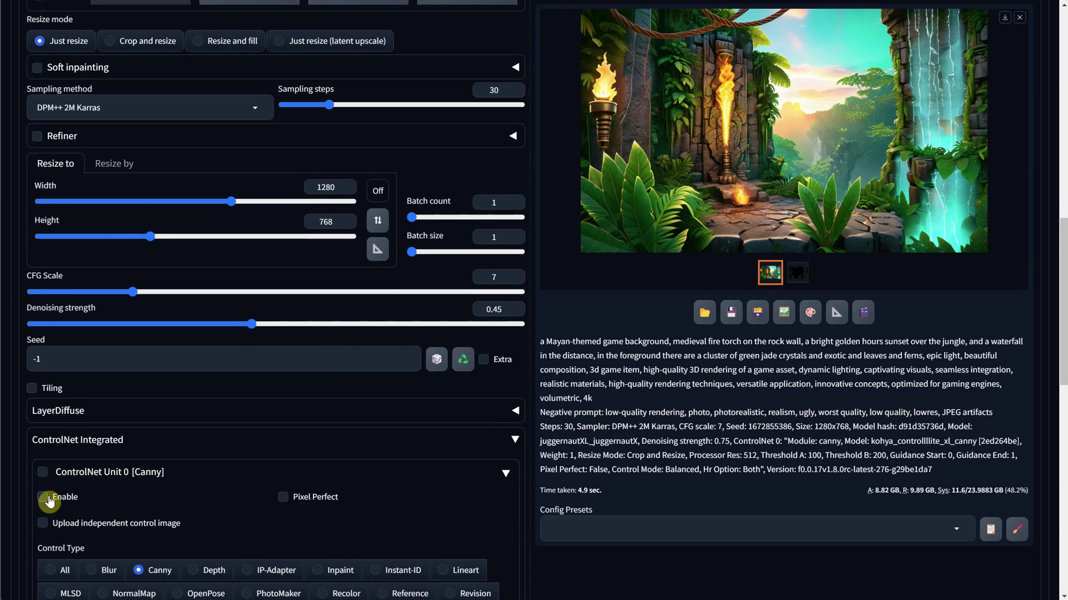
Step: Lock the ratio to 16:9, set 1920×1080 and generate the widescreen background
{"action": "scroll", "coordinate": [469, 306], "scroll_direction": "up", "scroll_amount": 3}
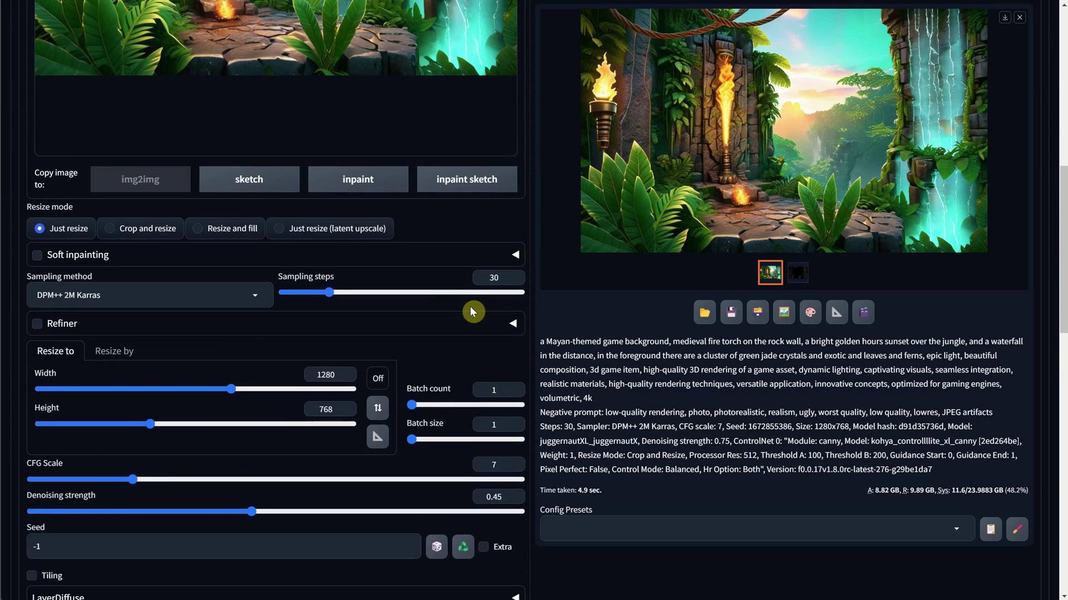
{"action": "left_click", "coordinate": [367, 374]}
{"action": "left_click", "coordinate": [381, 479]}
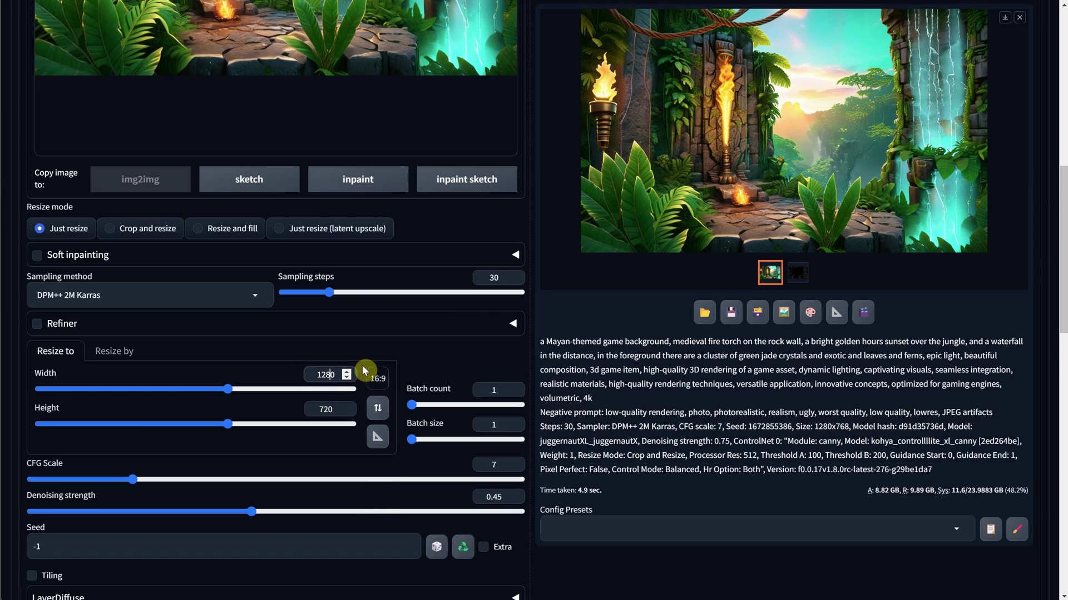
{"action": "type", "text": "1920"}
{"action": "key", "text": "Tab"}
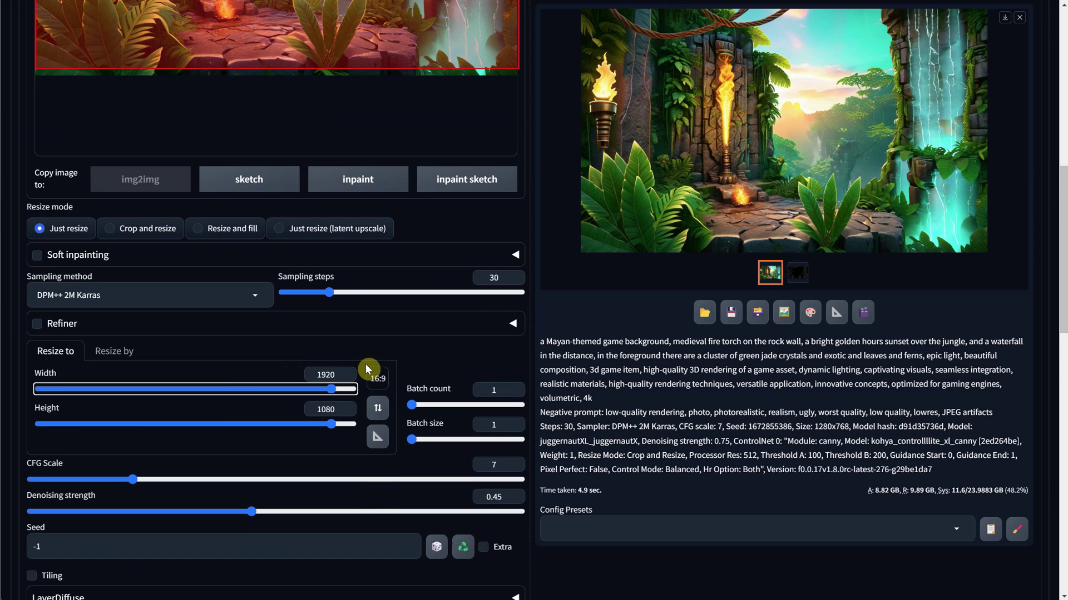
{"action": "left_click", "coordinate": [419, 352]}
{"action": "scroll", "coordinate": [419, 339], "scroll_direction": "up", "scroll_amount": 5}
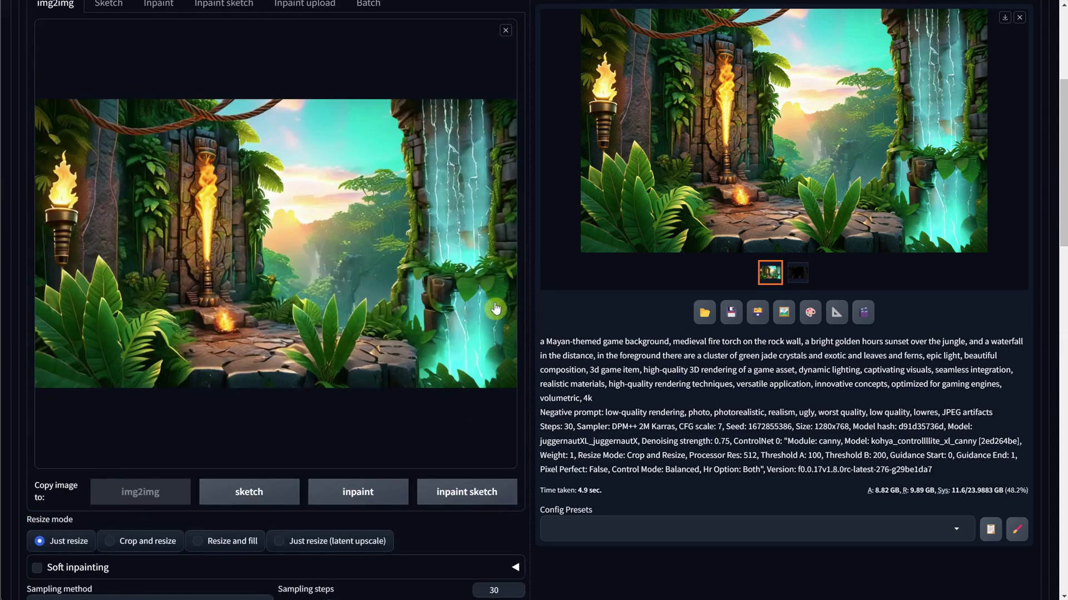
{"action": "scroll", "coordinate": [495, 309], "scroll_direction": "up", "scroll_amount": 5}
{"action": "left_click", "coordinate": [918, 108]}
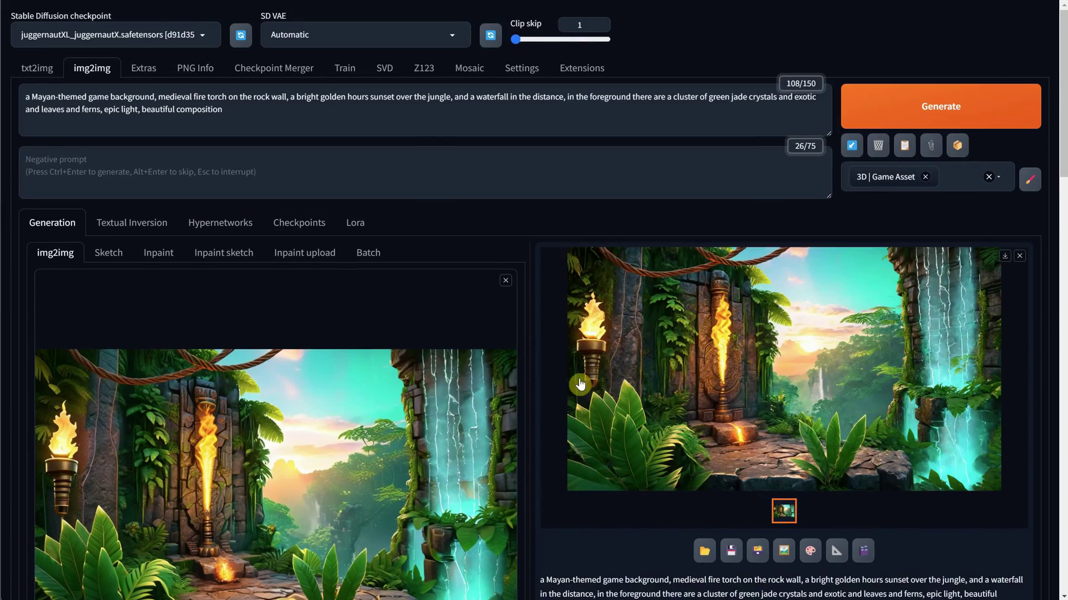
Step: Raise denoising to 0.57, regenerate the 1920×1080 background and inspect it full-screen
{"action": "scroll", "coordinate": [596, 425], "scroll_direction": "down", "scroll_amount": 10}
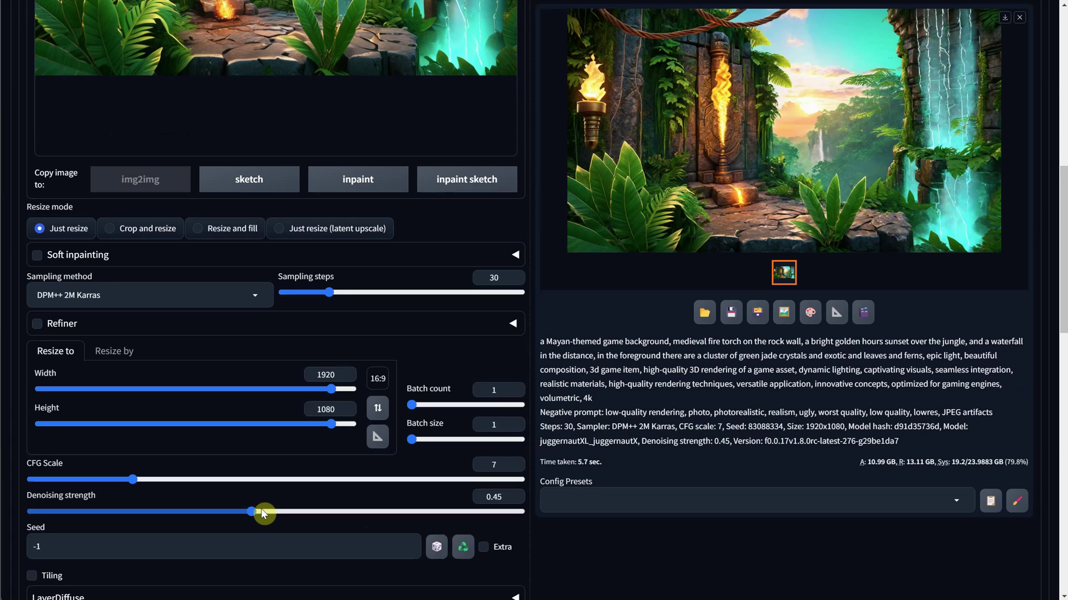
{"action": "left_click_drag", "start_coordinate": [260, 511], "coordinate": [293, 512]}
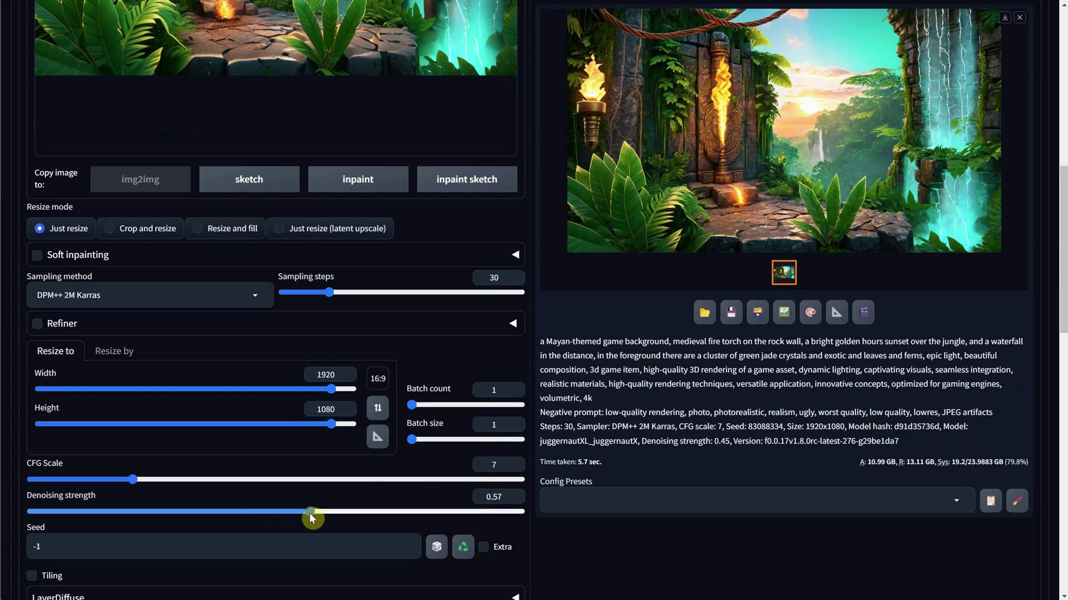
{"action": "scroll", "coordinate": [310, 518], "scroll_direction": "up", "scroll_amount": 10}
{"action": "left_click", "coordinate": [890, 108]}
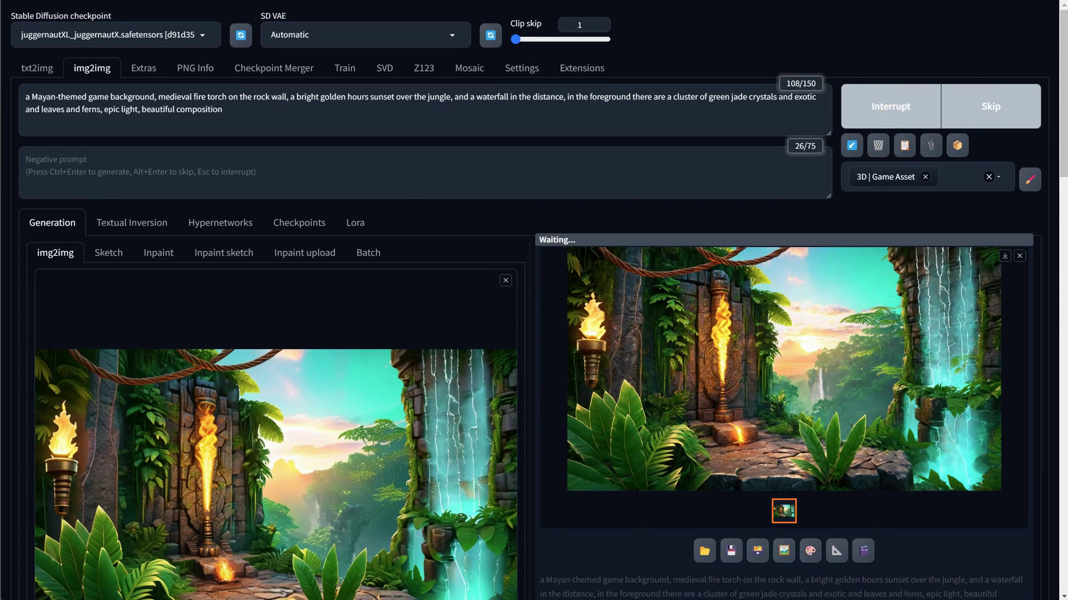
{"action": "scroll", "coordinate": [745, 373], "scroll_direction": "down", "scroll_amount": 10}
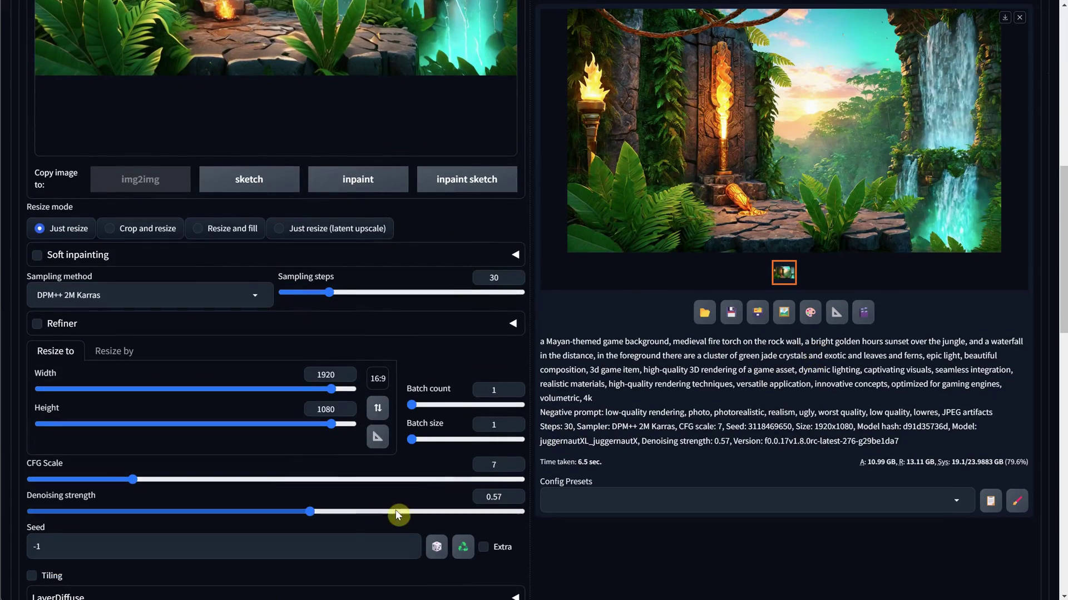
{"action": "left_click_drag", "start_coordinate": [310, 512], "coordinate": [288, 511]}
{"action": "scroll", "coordinate": [288, 511], "scroll_direction": "up", "scroll_amount": 10}
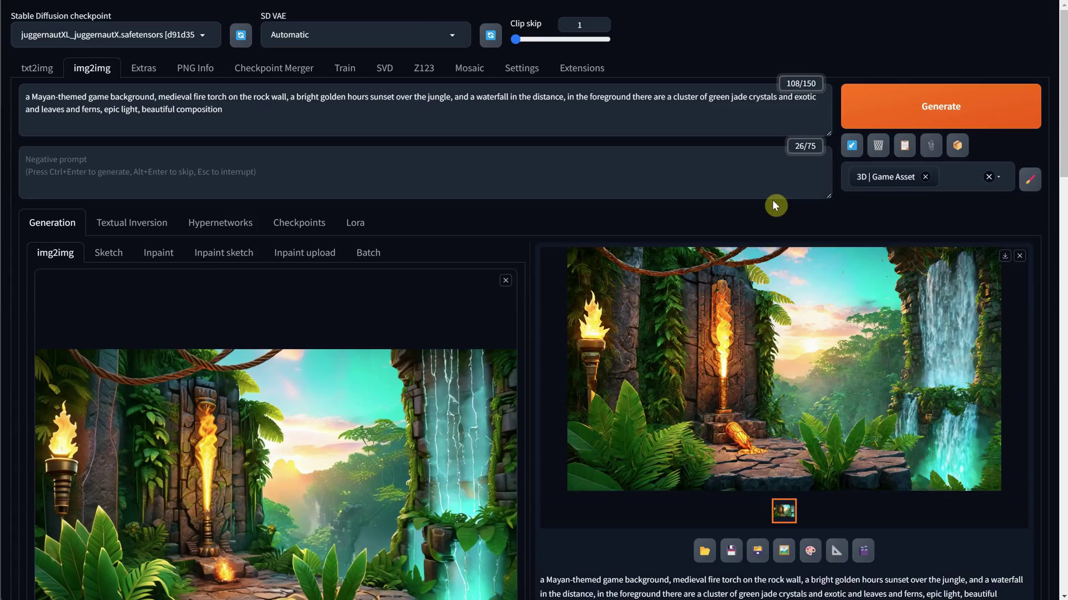
{"action": "left_click", "coordinate": [701, 391]}
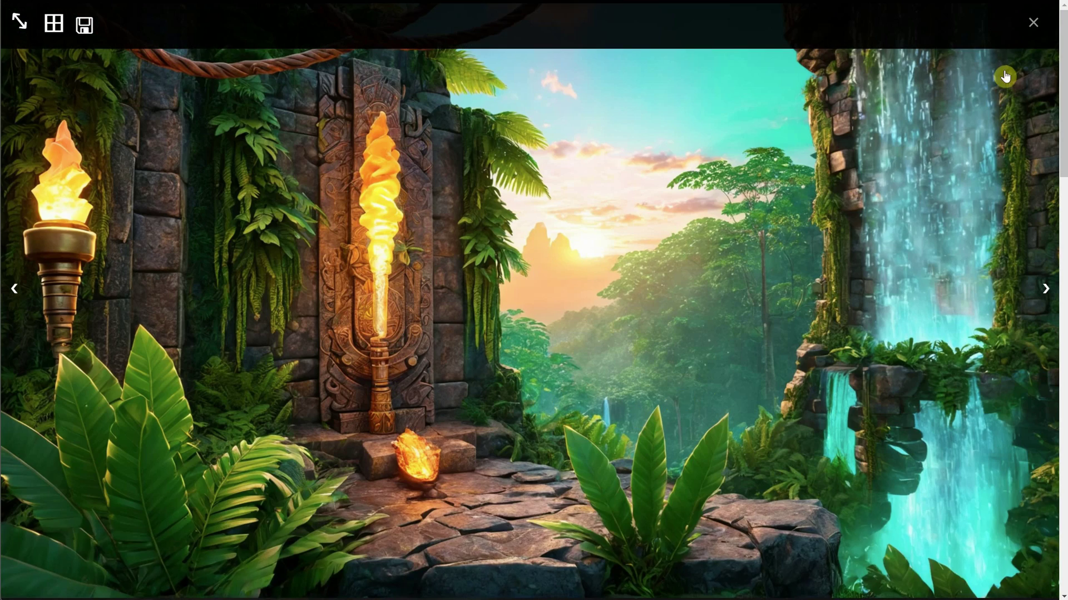
{"action": "left_click", "coordinate": [1034, 23]}
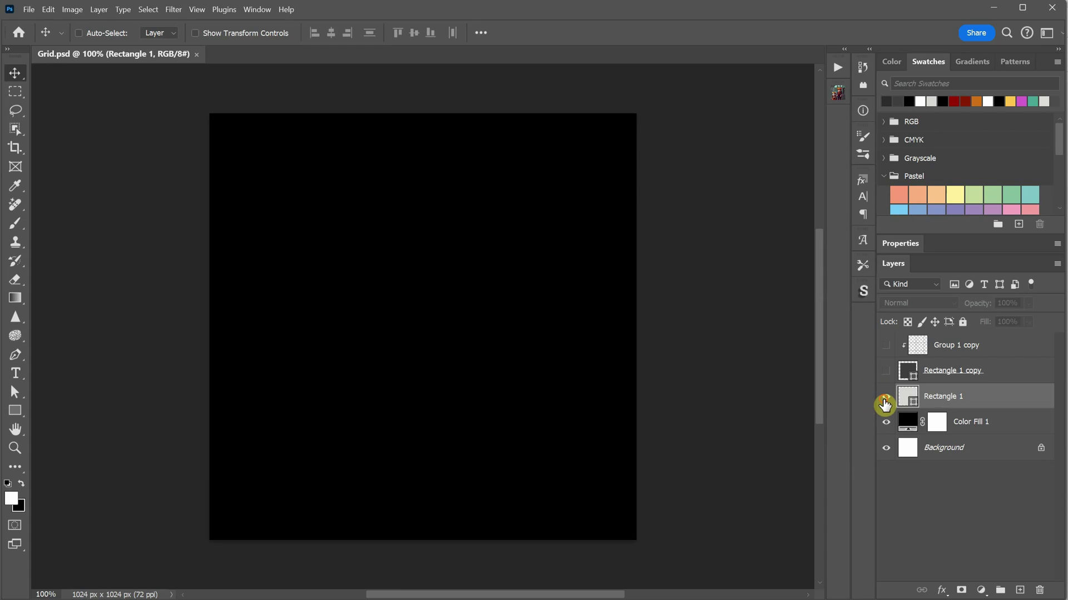
Step: Show the Rectangle 1 copy and Group 1 copy layers and enable the grid's Color Overlay
{"action": "left_click", "coordinate": [886, 376]}
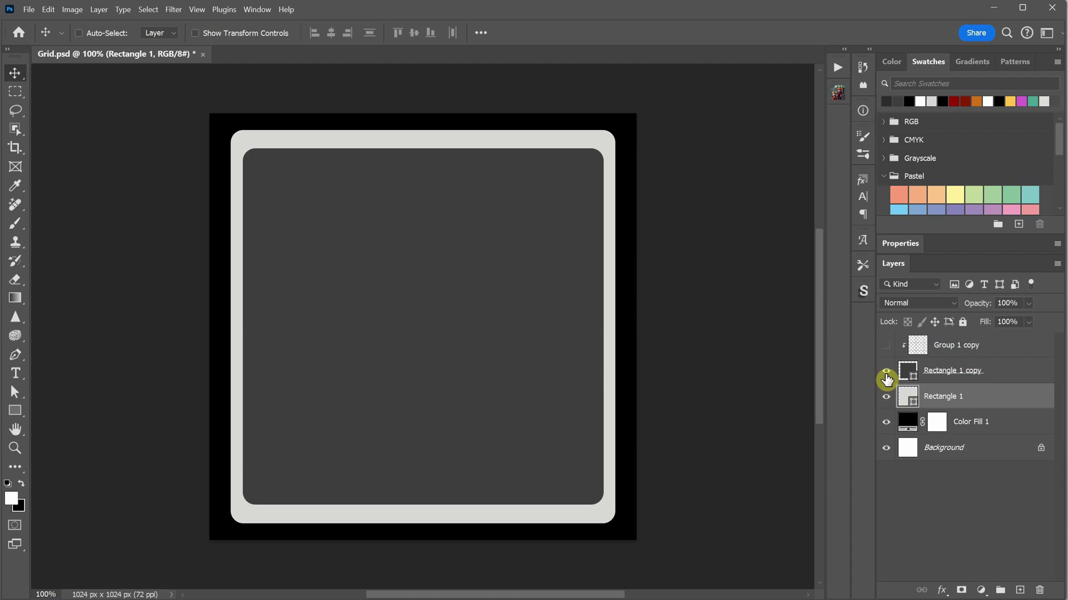
{"action": "left_click", "coordinate": [885, 348]}
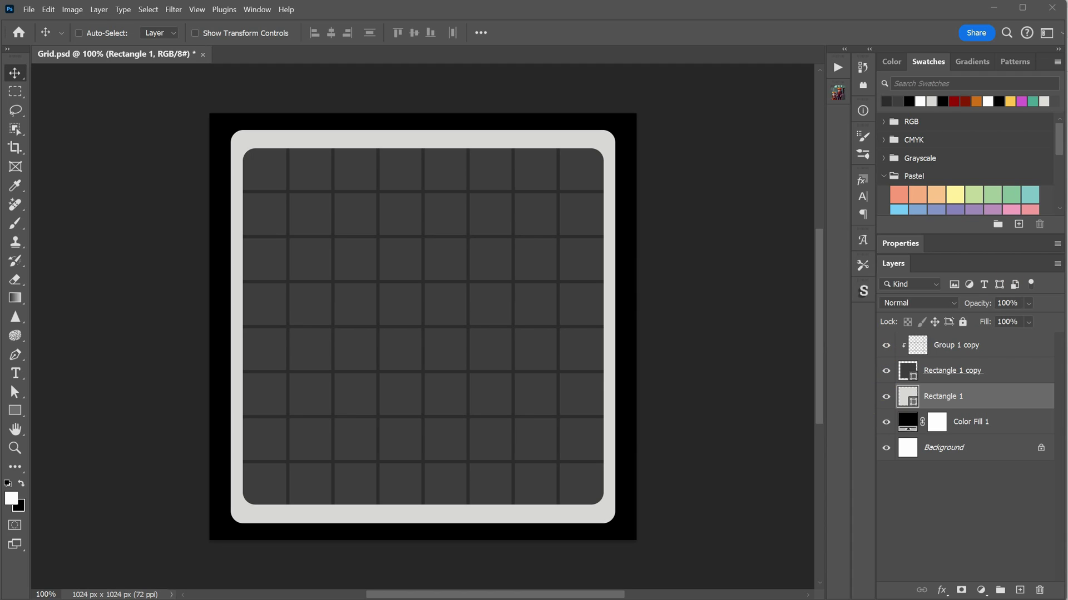
{"action": "left_click", "coordinate": [956, 346]}
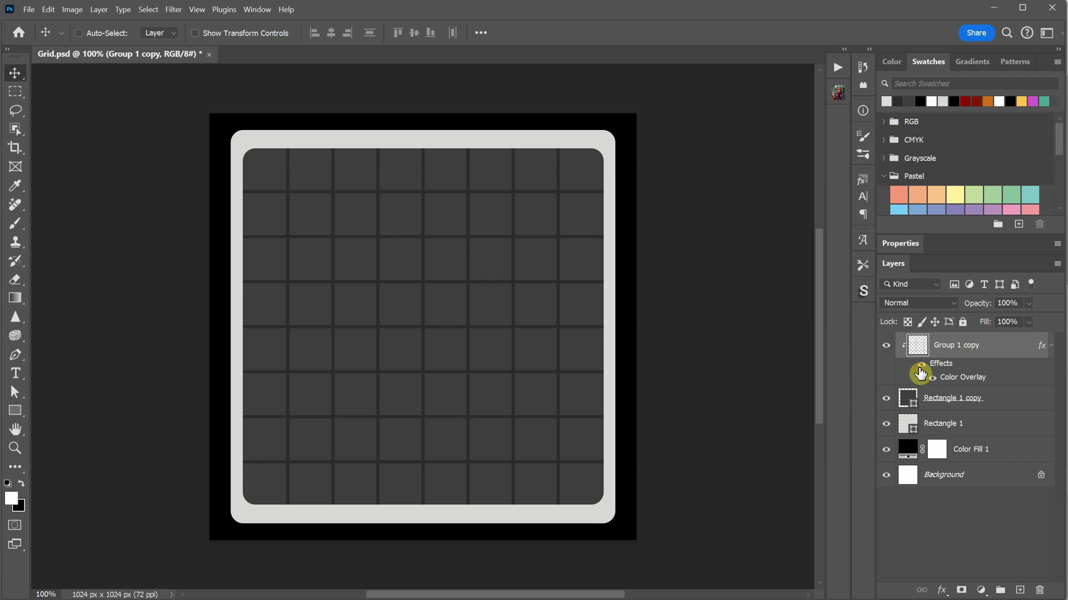
{"action": "left_click", "coordinate": [921, 373]}
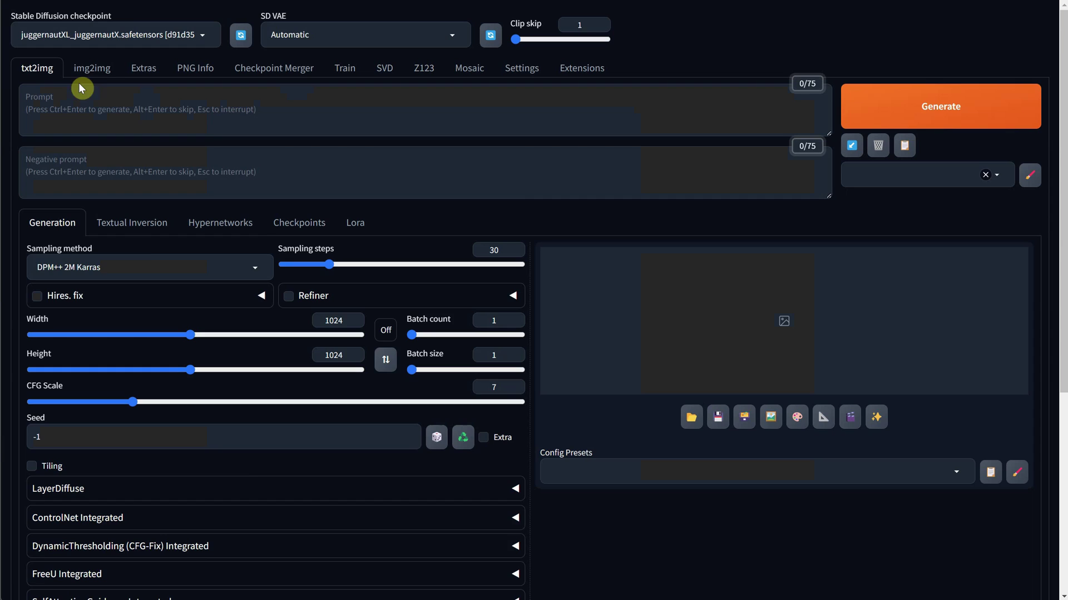
Step: Paste the gray rock tiles prompt into img2img and apply the 3D | Game Asset style
{"action": "left_click", "coordinate": [94, 72]}
{"action": "left_click", "coordinate": [89, 104]}
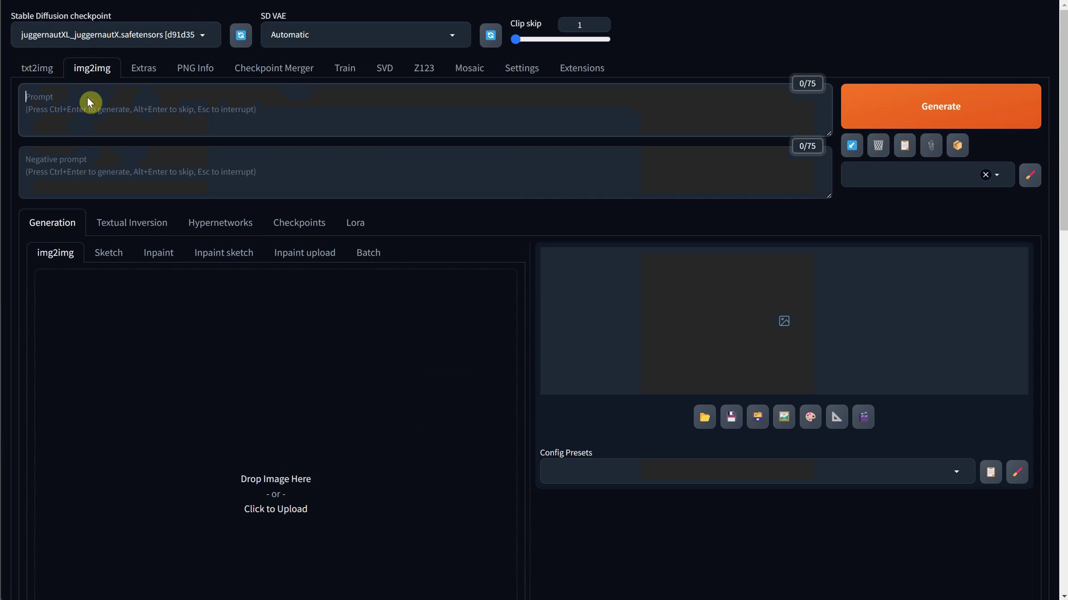
{"action": "type", "text": "gray rock tiles on black background, mayan, with a rock mayan frame, minimalist"}
{"action": "left_click", "coordinate": [899, 174]}
{"action": "type", "text": "game"}
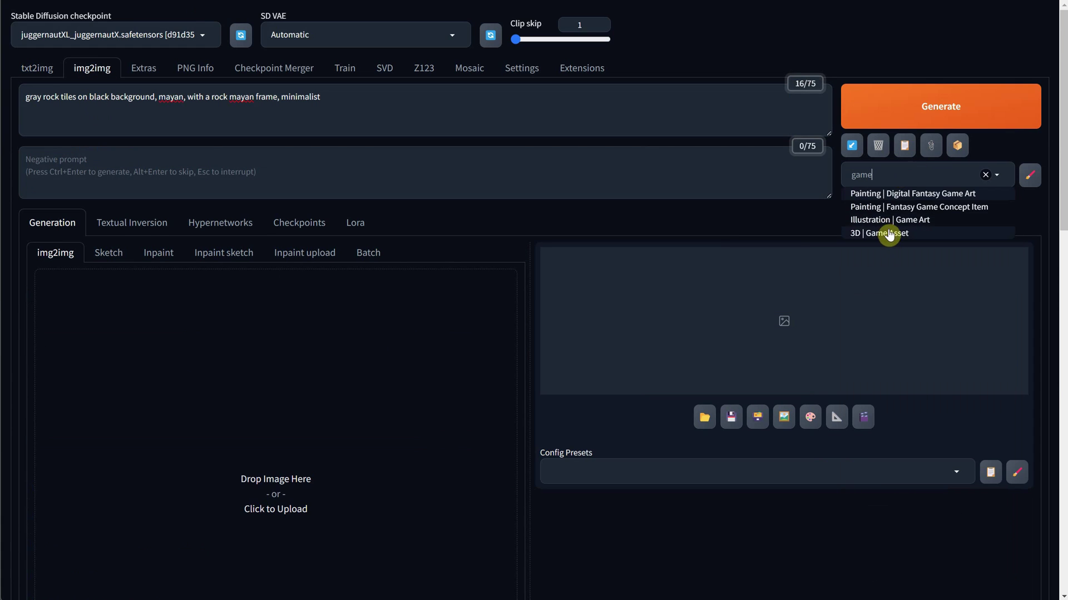
{"action": "left_click", "coordinate": [884, 231]}
Step: Load grid.jpg as the source image with denoising 0.72 and seed 2024
{"action": "left_click", "coordinate": [265, 315]}
{"action": "double_click", "coordinate": [420, 98]}
{"action": "scroll", "coordinate": [364, 239], "scroll_direction": "down", "scroll_amount": 10}
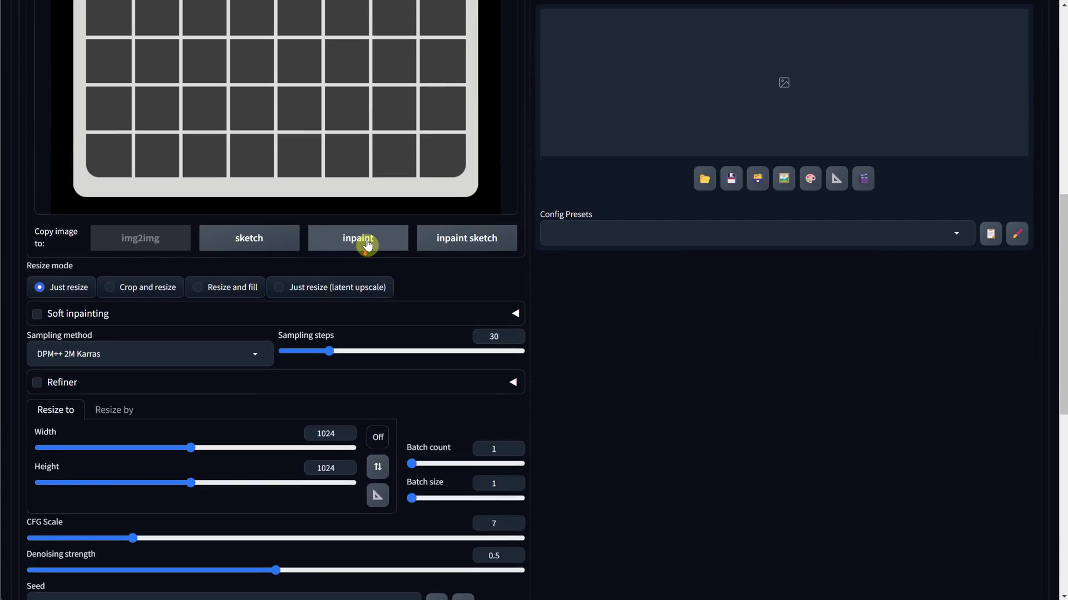
{"action": "double_click", "coordinate": [492, 244]}
{"action": "type", "text": "0.72"}
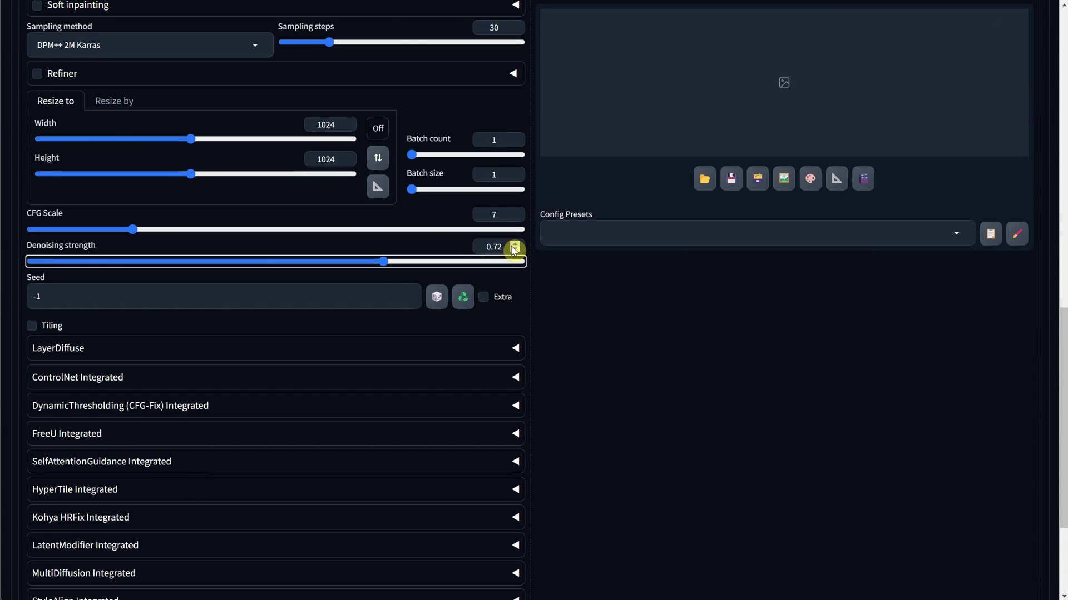
{"action": "key", "text": "Tab"}
{"action": "type", "text": "2024"}
Step: Enable the first ControlNet unit and generate stone tiles from the grid
{"action": "left_click", "coordinate": [131, 377]}
{"action": "left_click", "coordinate": [42, 434]}
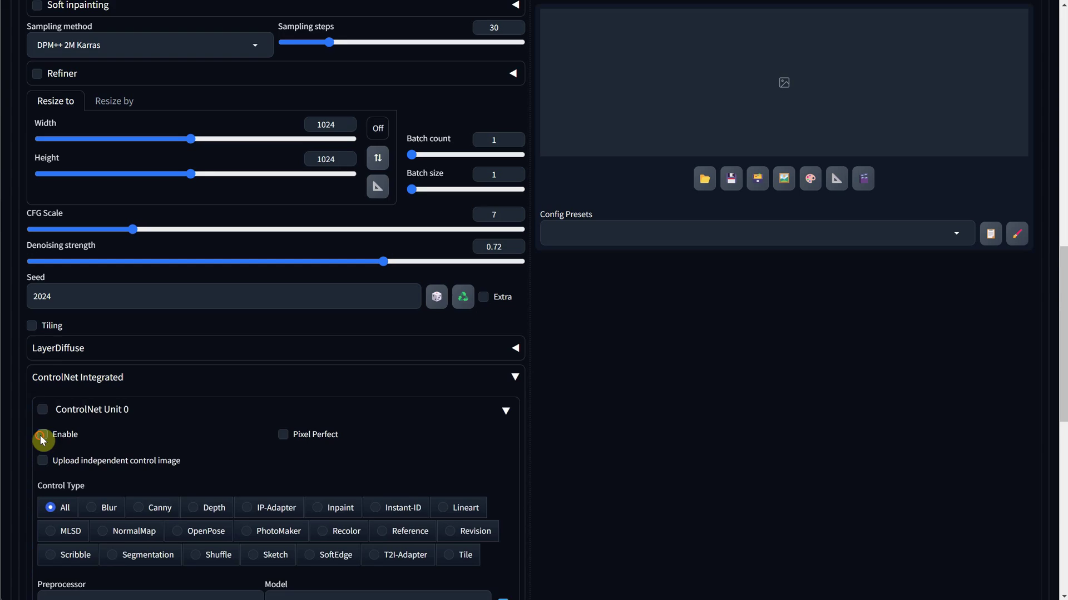
{"action": "scroll", "coordinate": [146, 455], "scroll_direction": "down", "scroll_amount": 1}
{"action": "left_click", "coordinate": [146, 451]}
Step: Extend the prompt with volcanic stone, limestone and golden hour wording, then regenerate the tiles
{"action": "scroll", "coordinate": [731, 374], "scroll_direction": "up", "scroll_amount": 15}
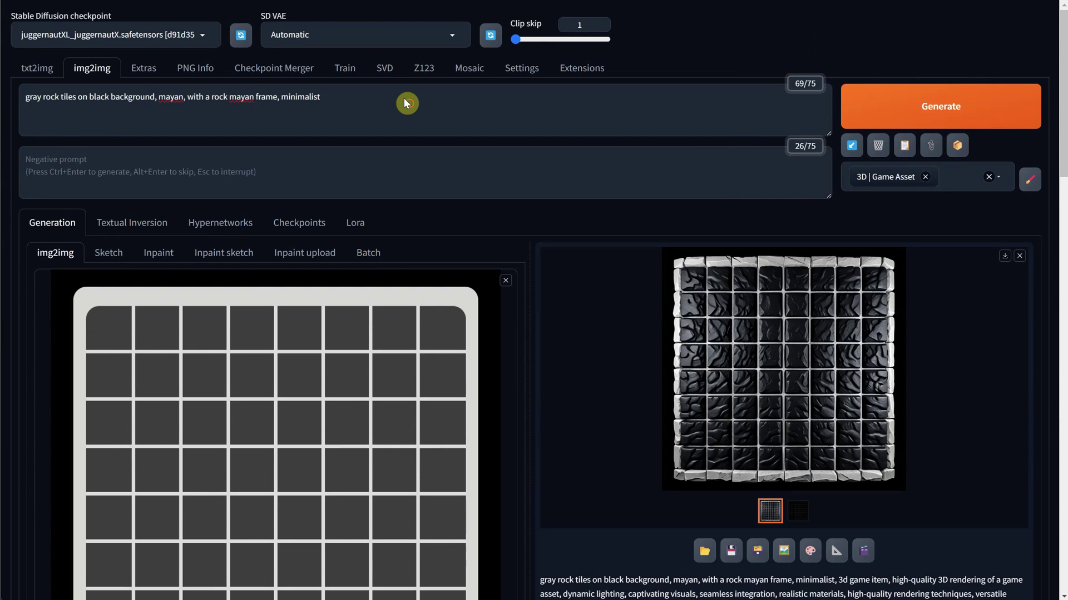
{"action": "left_click", "coordinate": [405, 102]}
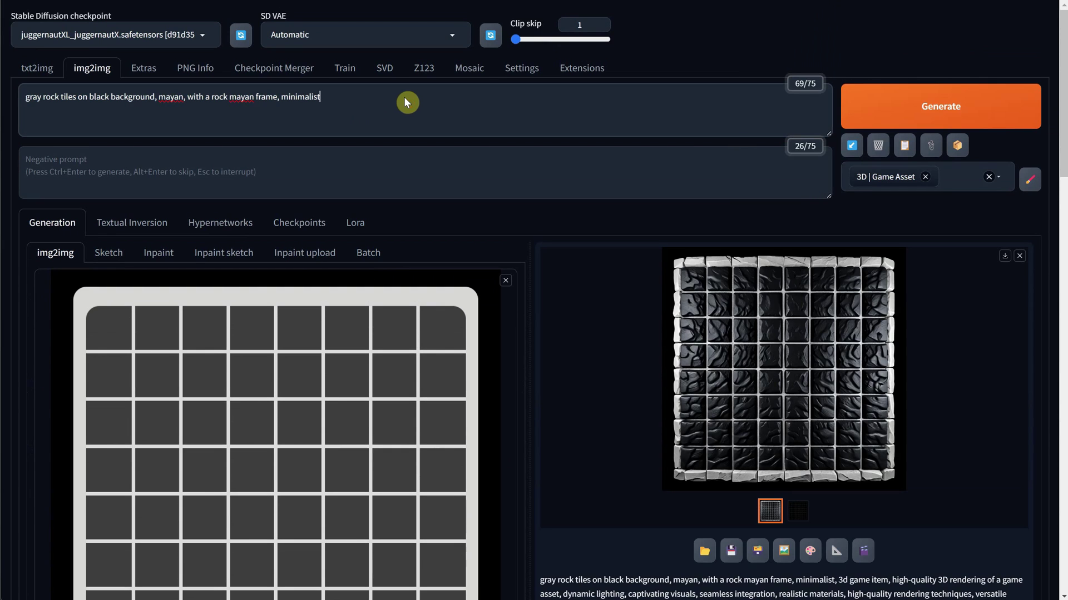
{"action": "type", "text": ", volcanic stone and limestone, at golden hour"}
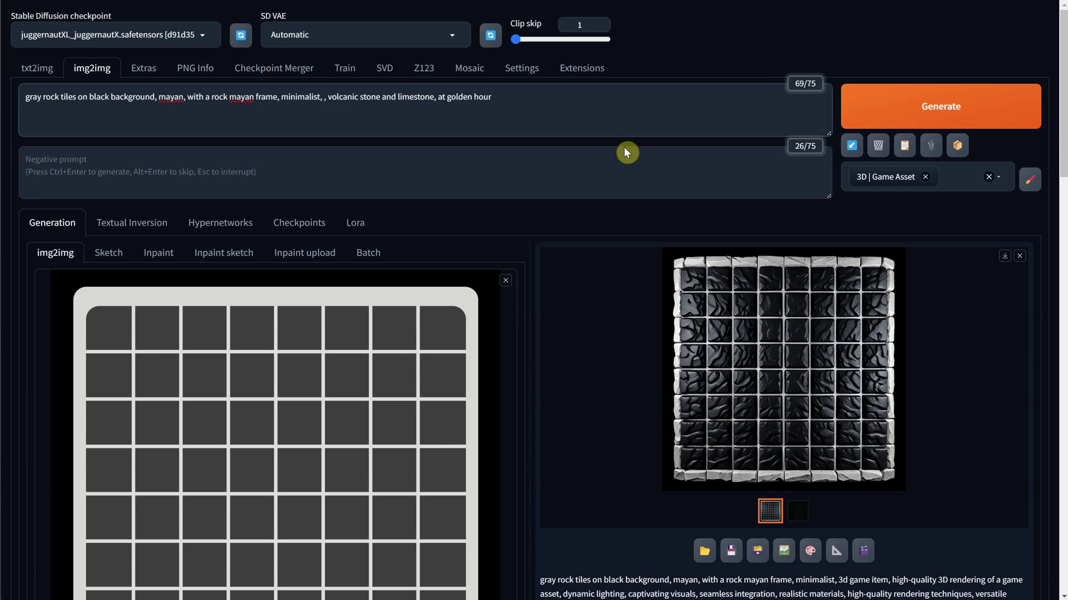
{"action": "left_click", "coordinate": [323, 97]}
{"action": "left_click", "coordinate": [940, 106]}
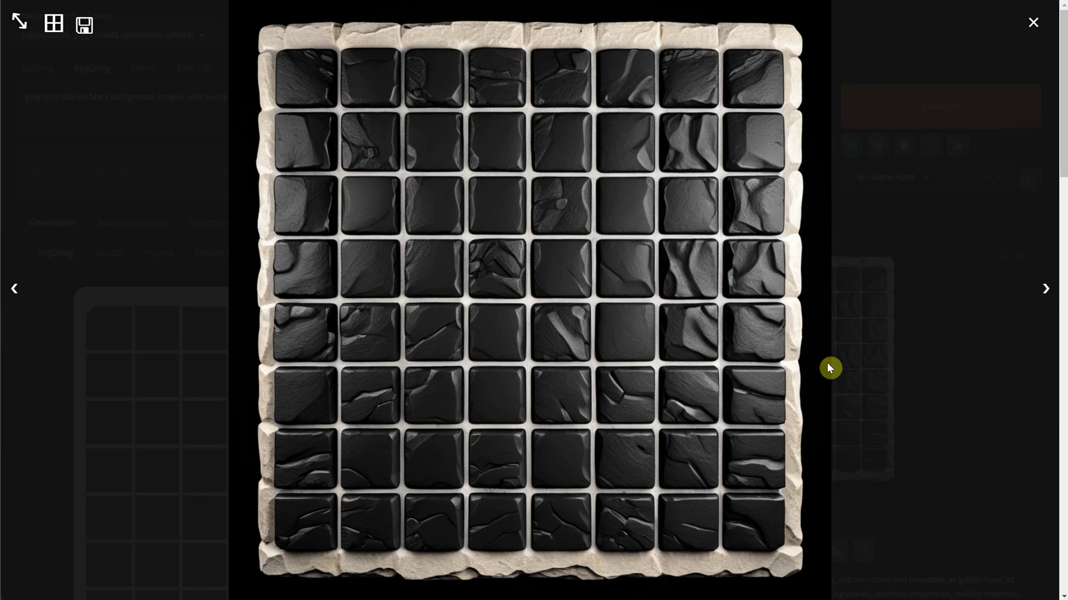
{"action": "left_click", "coordinate": [1033, 23]}
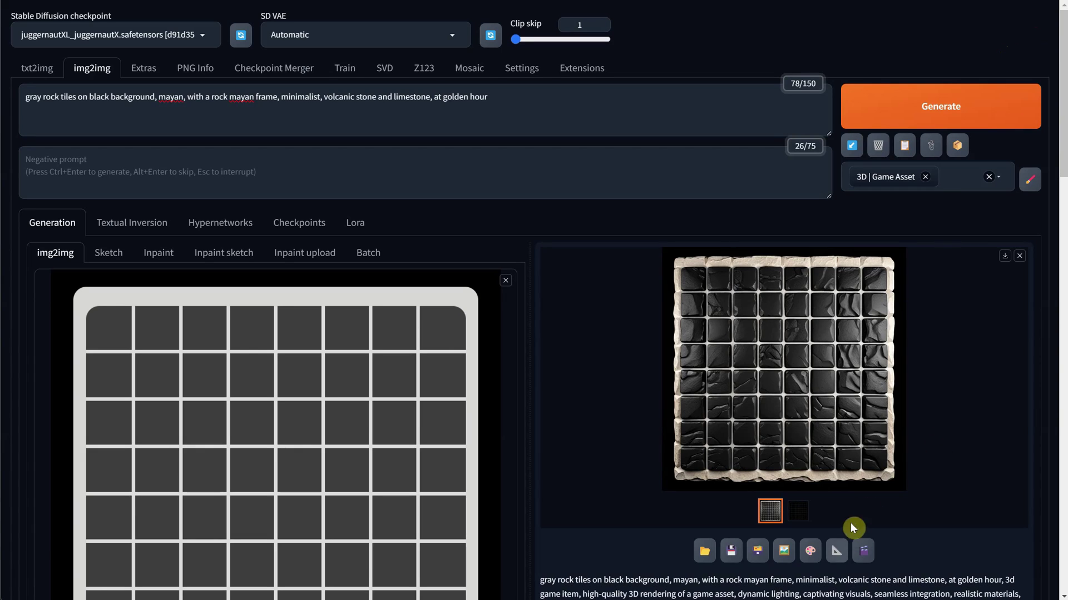
Step: Send the stone-tile image to Extras, upscale it 2× with DAT x2 and view it full-screen
{"action": "left_click", "coordinate": [838, 557]}
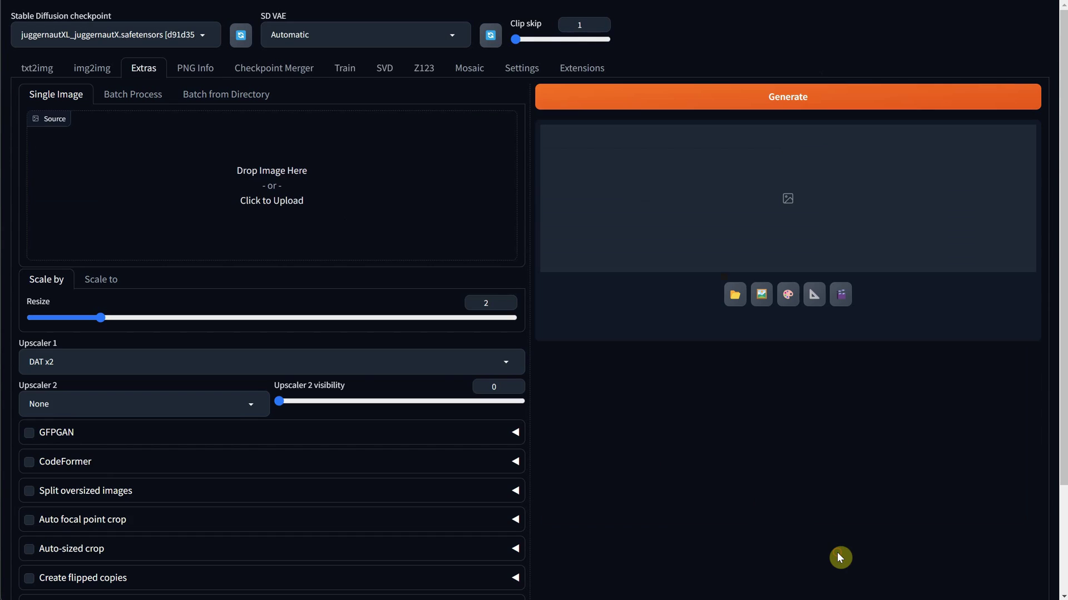
{"action": "left_click", "coordinate": [93, 362]}
{"action": "left_click", "coordinate": [492, 380]}
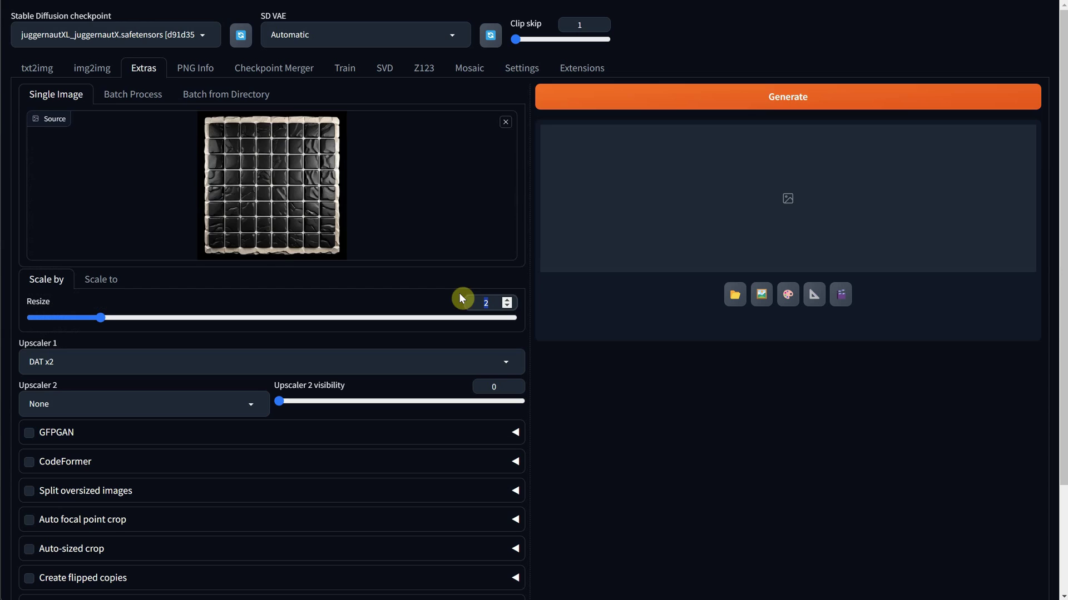
{"action": "left_click", "coordinate": [787, 100]}
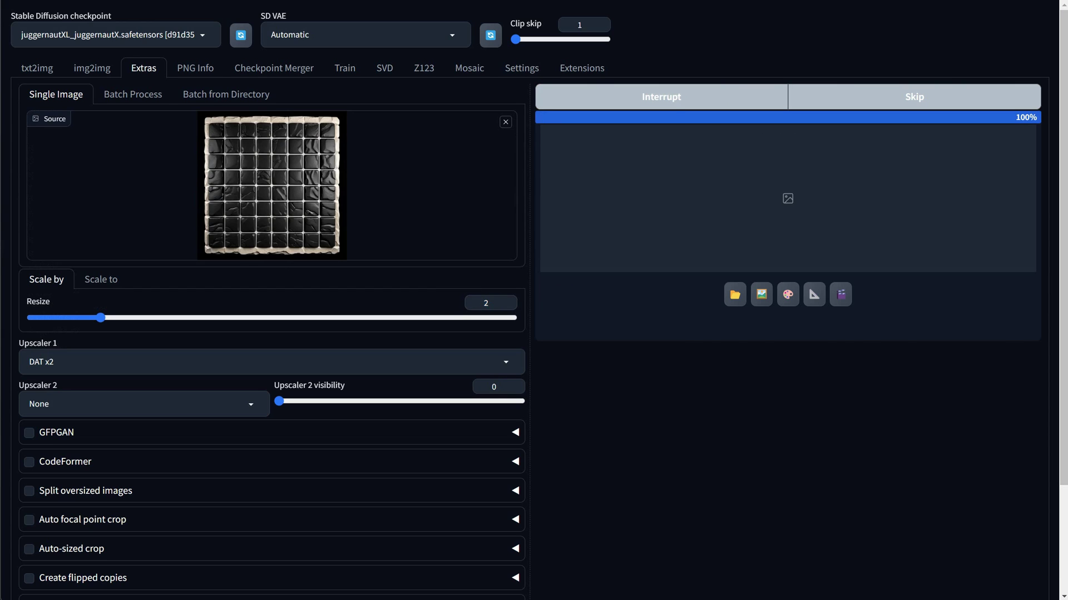
{"action": "left_click", "coordinate": [819, 240]}
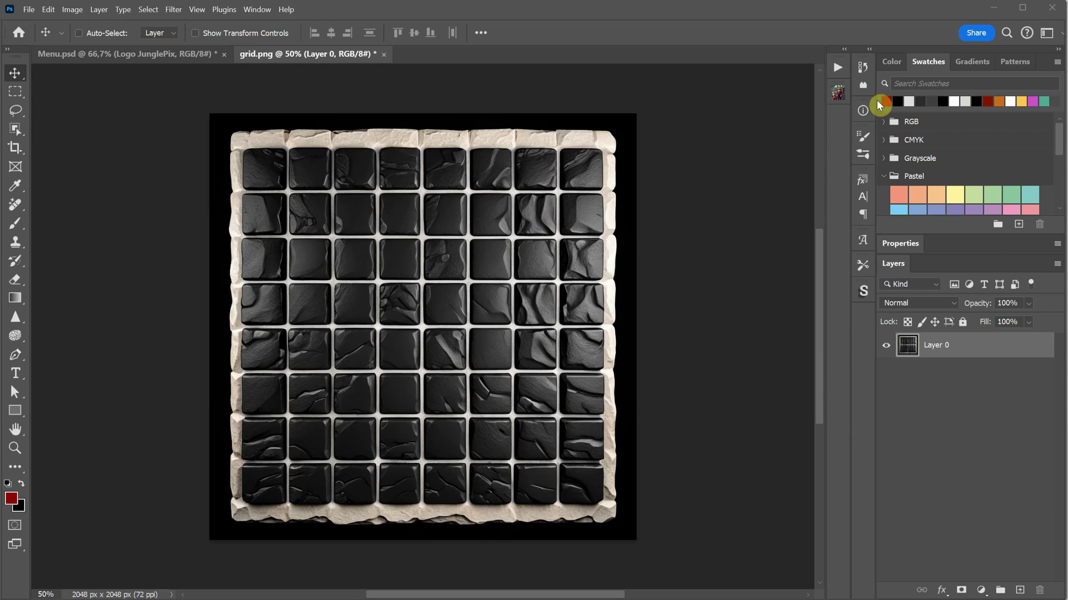
Step: Select the stone grid with Object Selection's Select Subject and mask away its black surround
{"action": "left_click", "coordinate": [16, 129]}
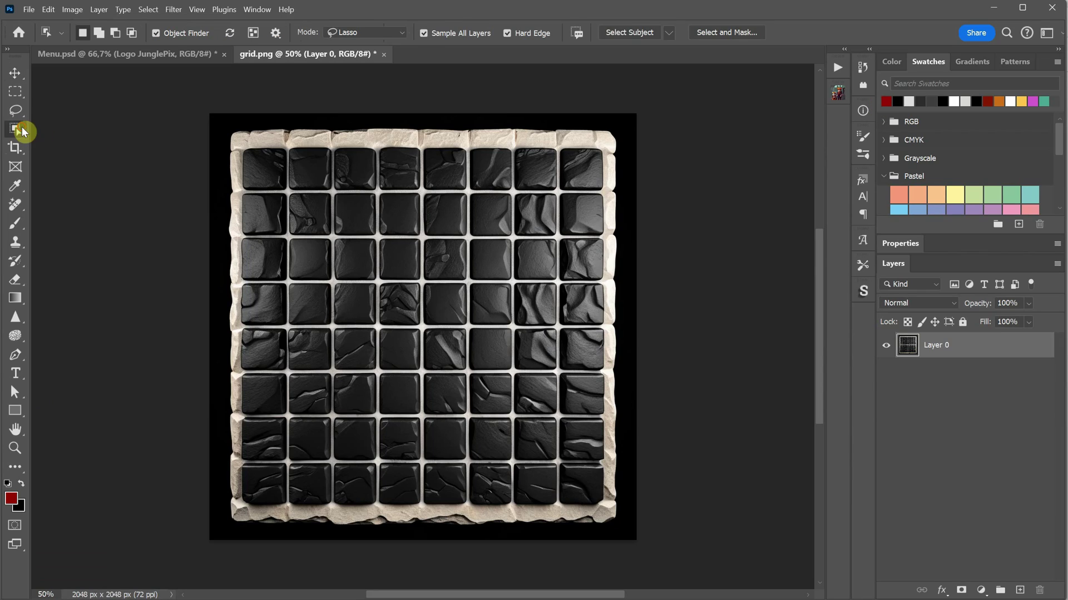
{"action": "left_click", "coordinate": [626, 32]}
{"action": "left_click", "coordinate": [961, 590]}
{"action": "right_click", "coordinate": [945, 345]}
{"action": "left_click", "coordinate": [978, 367]}
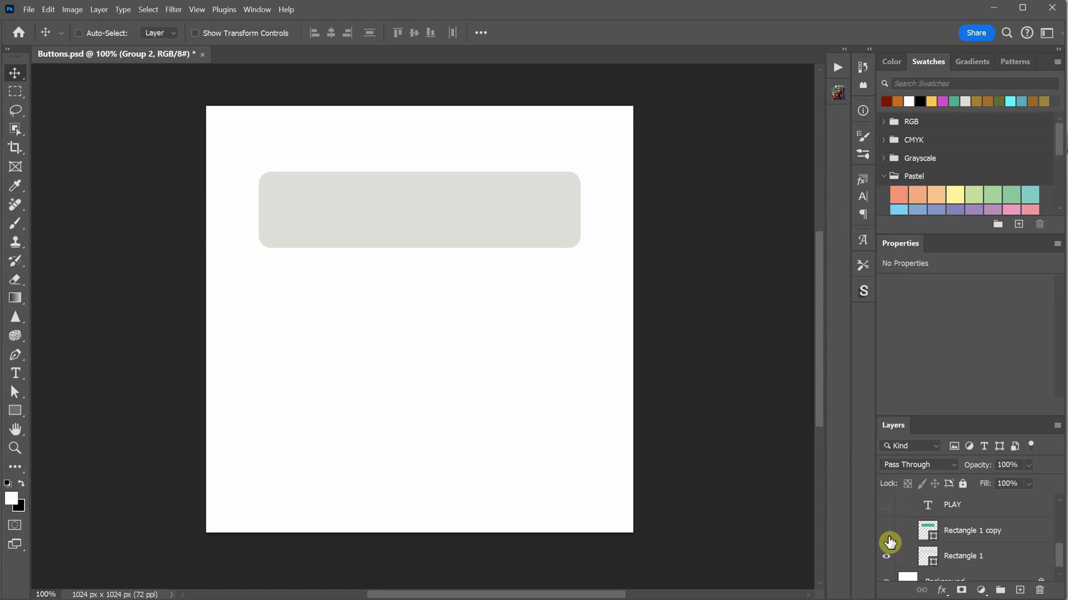
Step: Make the green rectangle, PLAY label, SETTINGS and QUIT button layers visible
{"action": "left_click", "coordinate": [887, 534]}
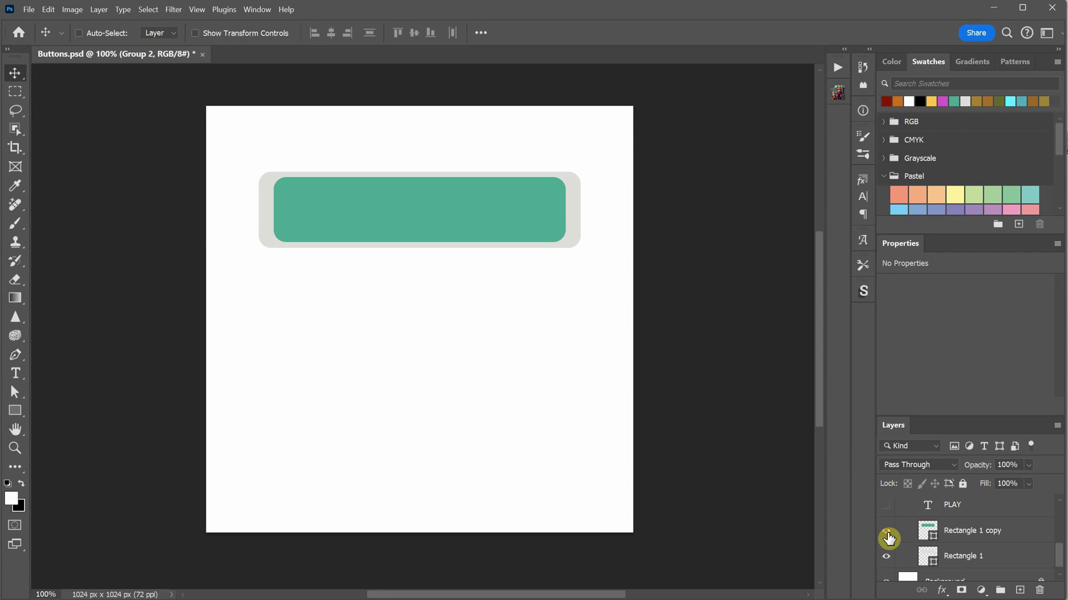
{"action": "scroll", "coordinate": [890, 536], "scroll_direction": "up", "scroll_amount": 1}
{"action": "left_click", "coordinate": [886, 528]}
{"action": "scroll", "coordinate": [901, 523], "scroll_direction": "up", "scroll_amount": 5}
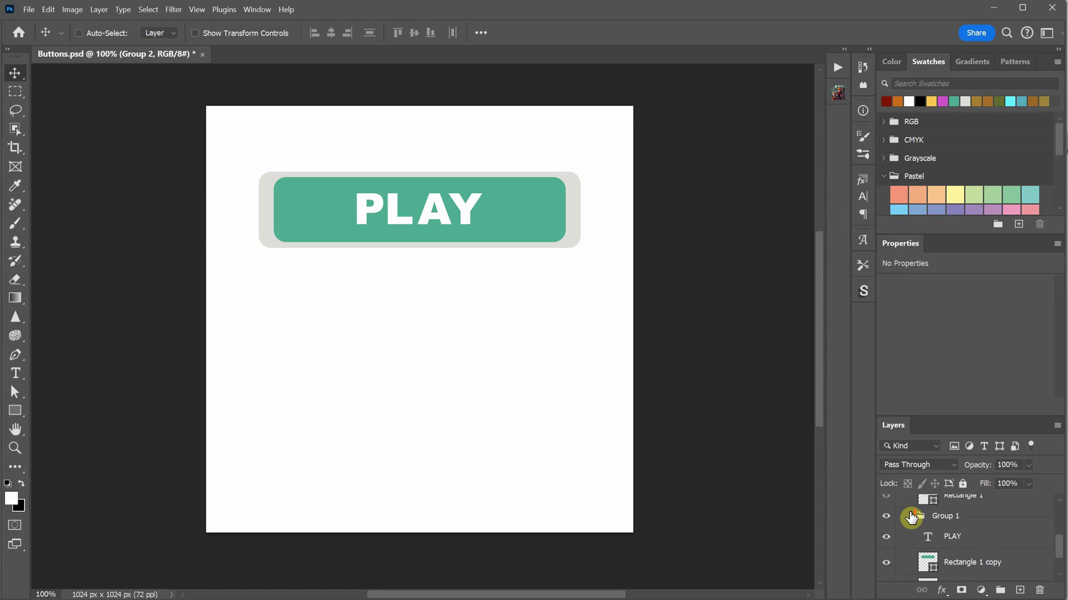
{"action": "left_click", "coordinate": [886, 537]}
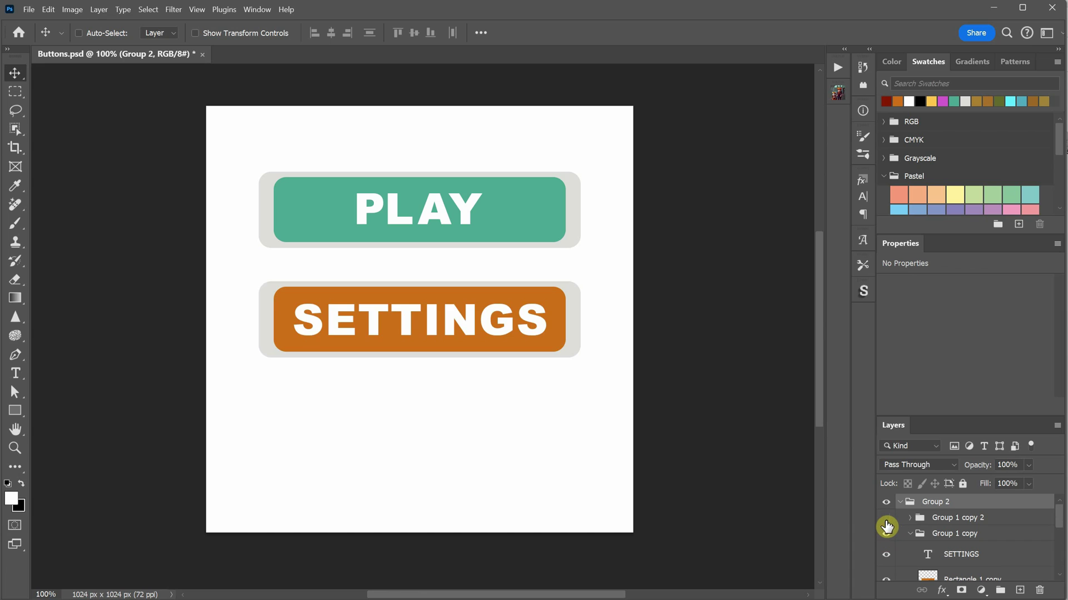
{"action": "left_click", "coordinate": [887, 524]}
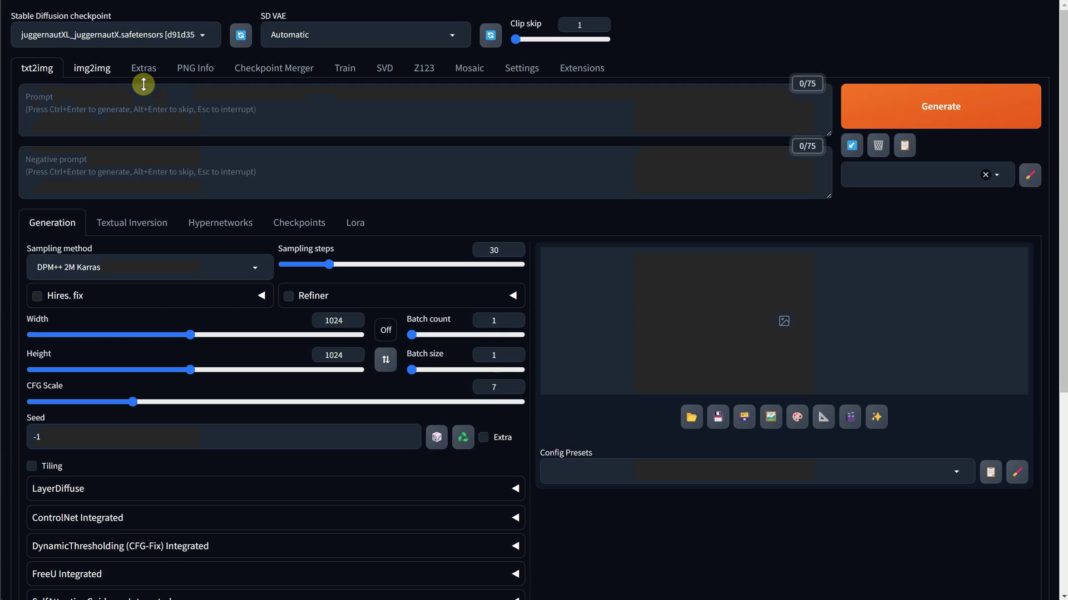
Step: Paste the Mayan stone-buttons prompt in img2img and apply the 3D | Game Asset style
{"action": "left_click", "coordinate": [84, 69]}
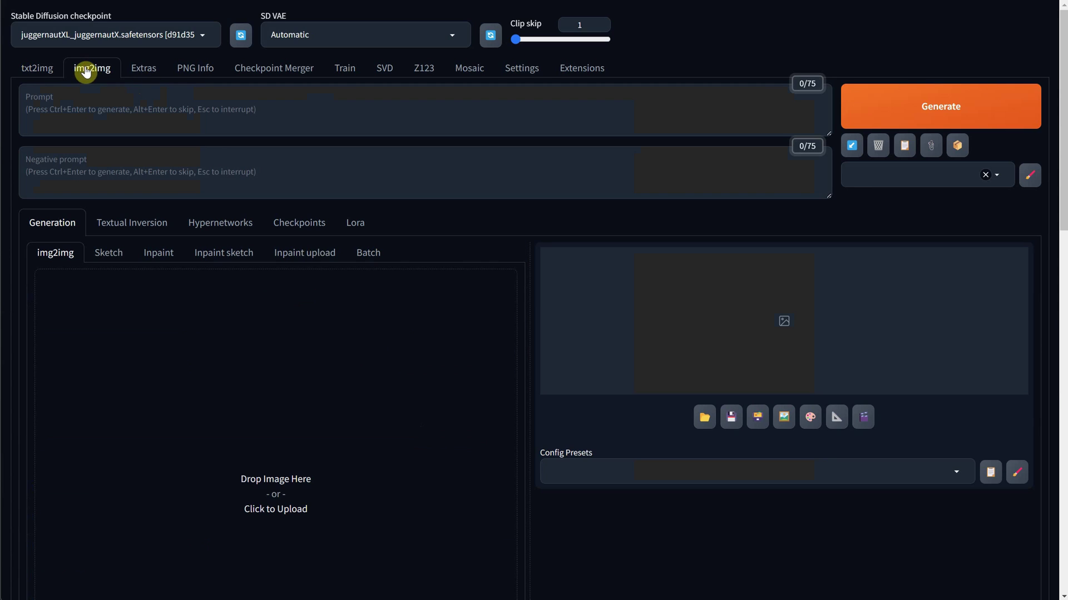
{"action": "left_click", "coordinate": [148, 105]}
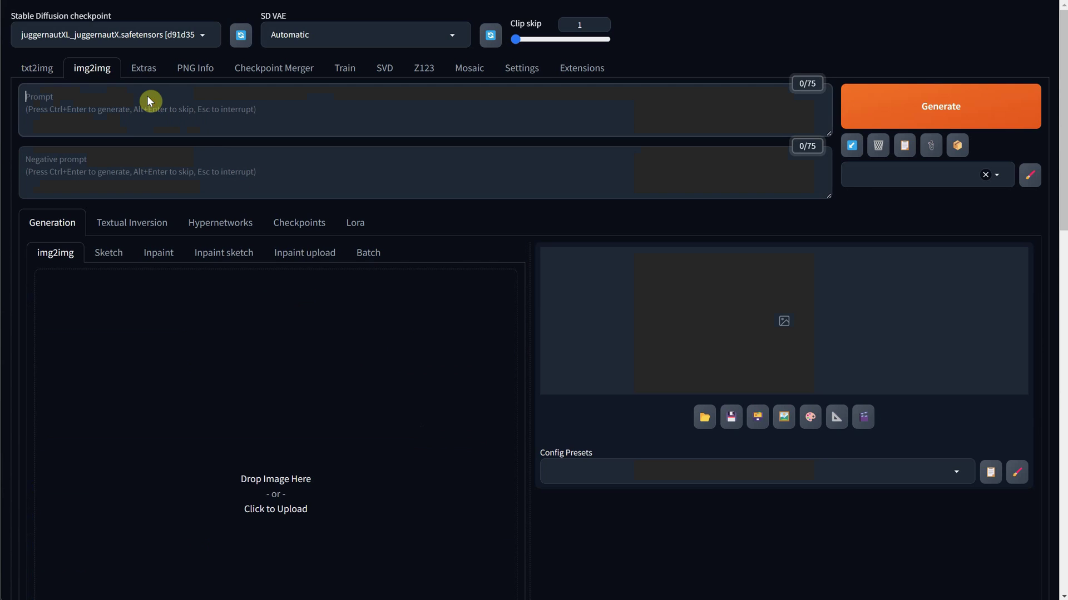
{"action": "key", "text": "ctrl+v"}
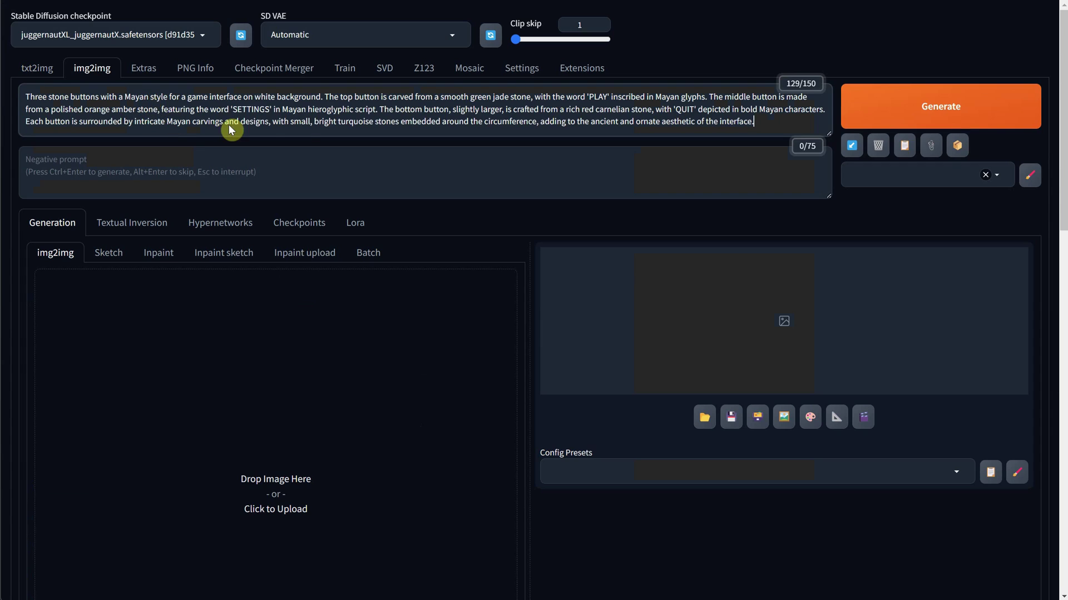
{"action": "left_click", "coordinate": [897, 173]}
{"action": "type", "text": "game"}
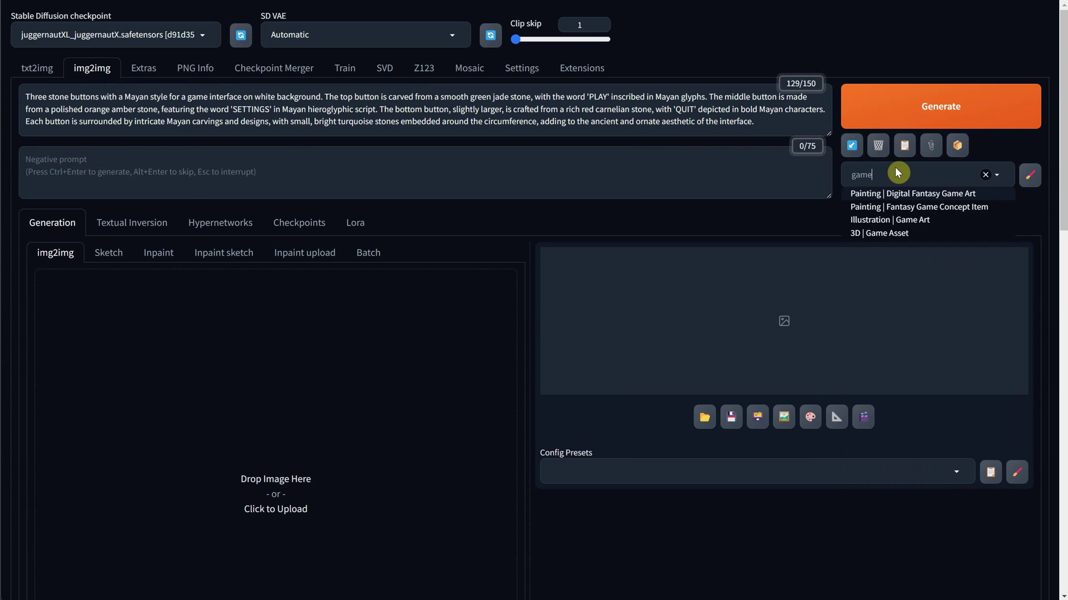
{"action": "left_click", "coordinate": [867, 233]}
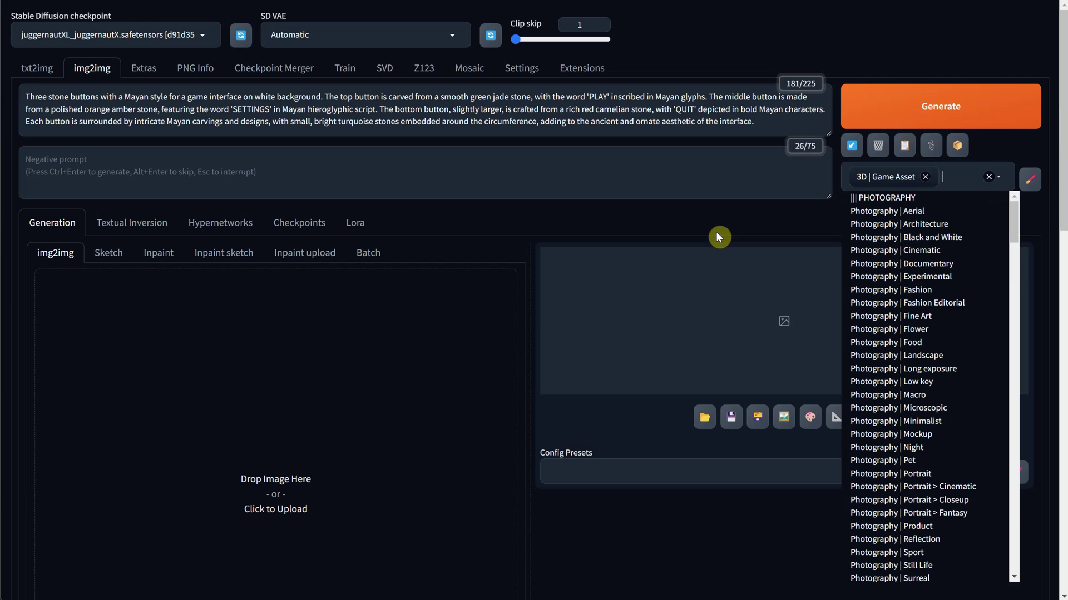
{"action": "left_click", "coordinate": [189, 167]}
Step: Load Buttons.jpg as the img2img source image
{"action": "scroll", "coordinate": [298, 289], "scroll_direction": "down", "scroll_amount": 4}
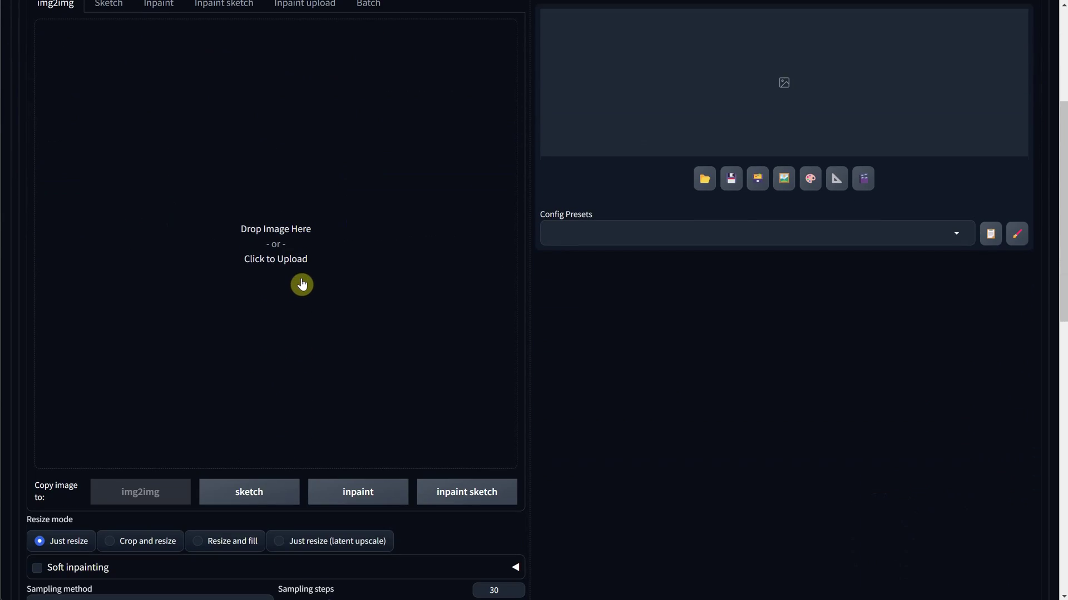
{"action": "left_click", "coordinate": [303, 277]}
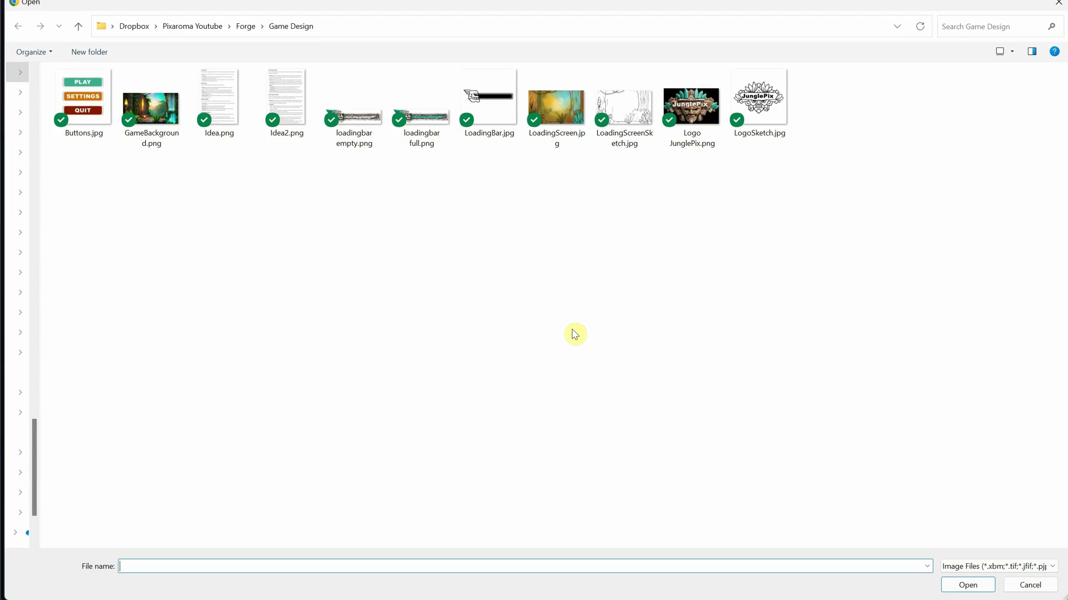
{"action": "double_click", "coordinate": [114, 119]}
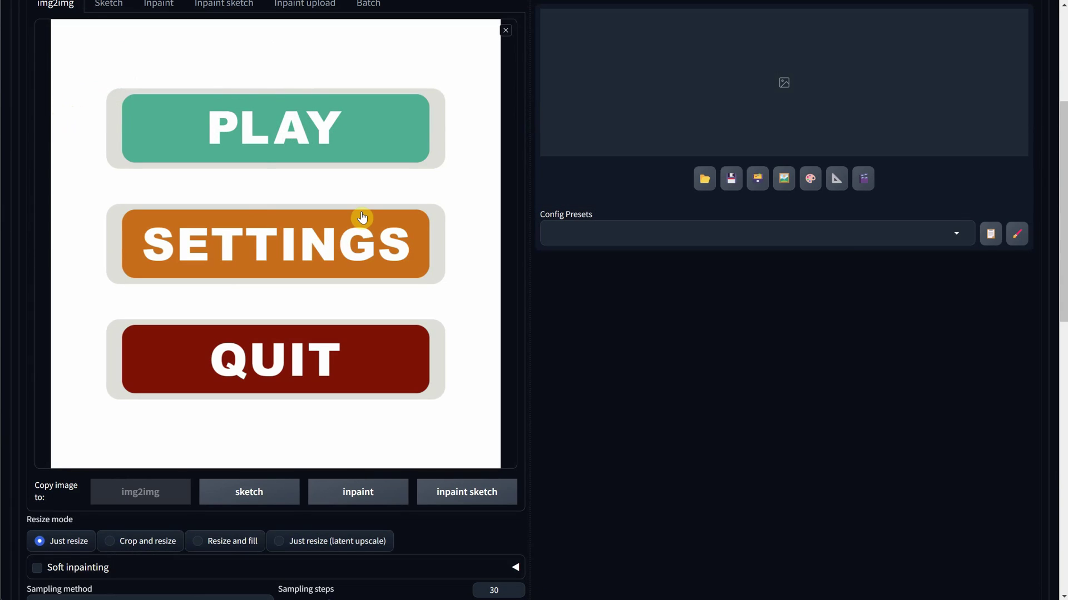
Step: Set denoising strength to 0.72 and fix the seed at 2024
{"action": "scroll", "coordinate": [362, 217], "scroll_direction": "down", "scroll_amount": 6}
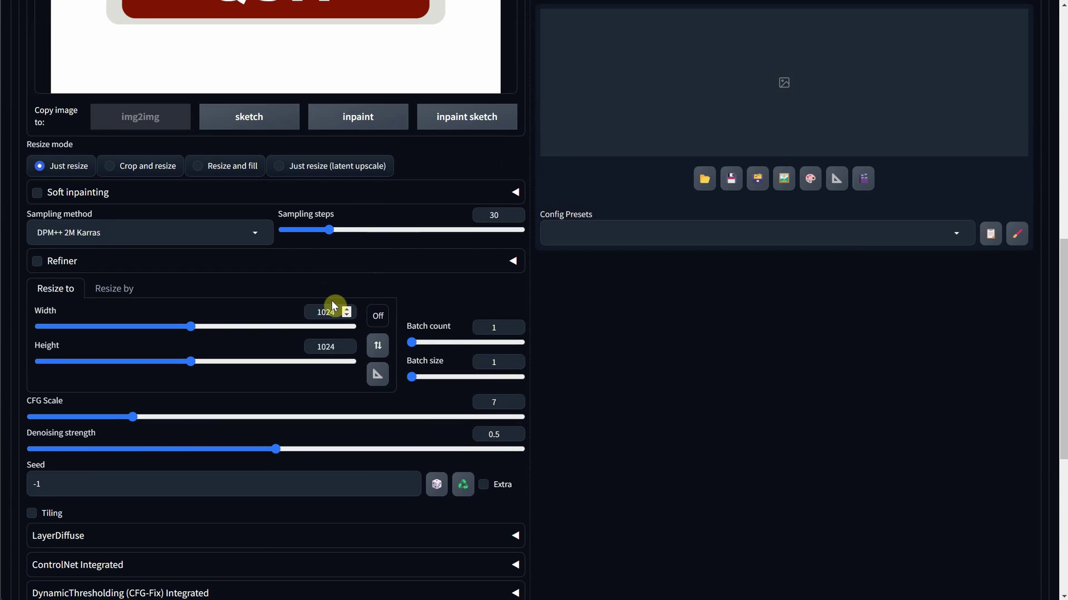
{"action": "left_click", "coordinate": [326, 347]}
{"action": "scroll", "coordinate": [417, 369], "scroll_direction": "down", "scroll_amount": 3}
{"action": "left_click", "coordinate": [494, 245]}
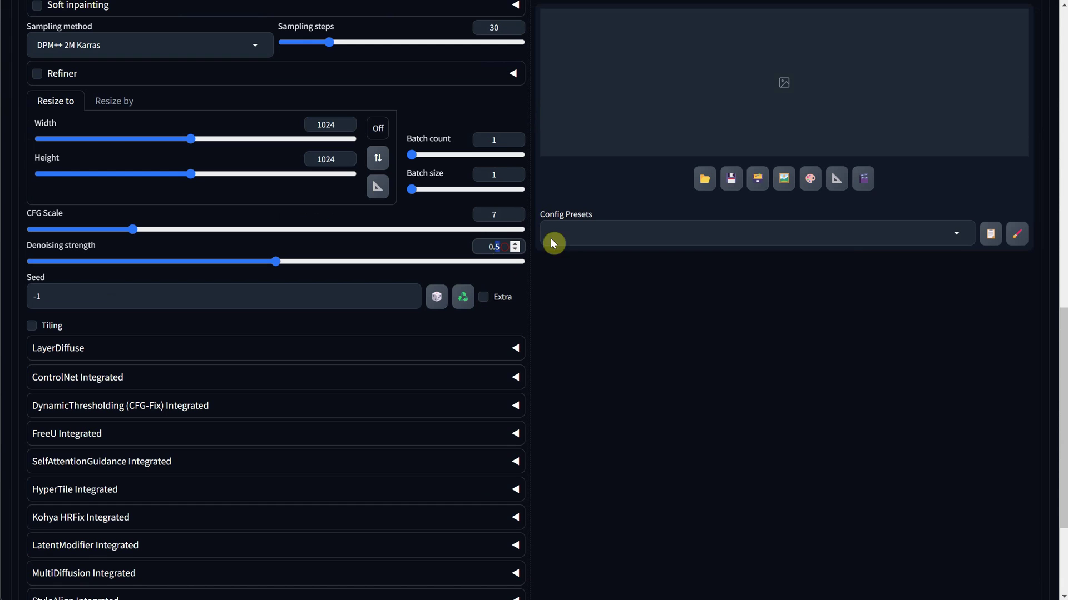
{"action": "type", "text": "72"}
{"action": "left_click", "coordinate": [91, 293]}
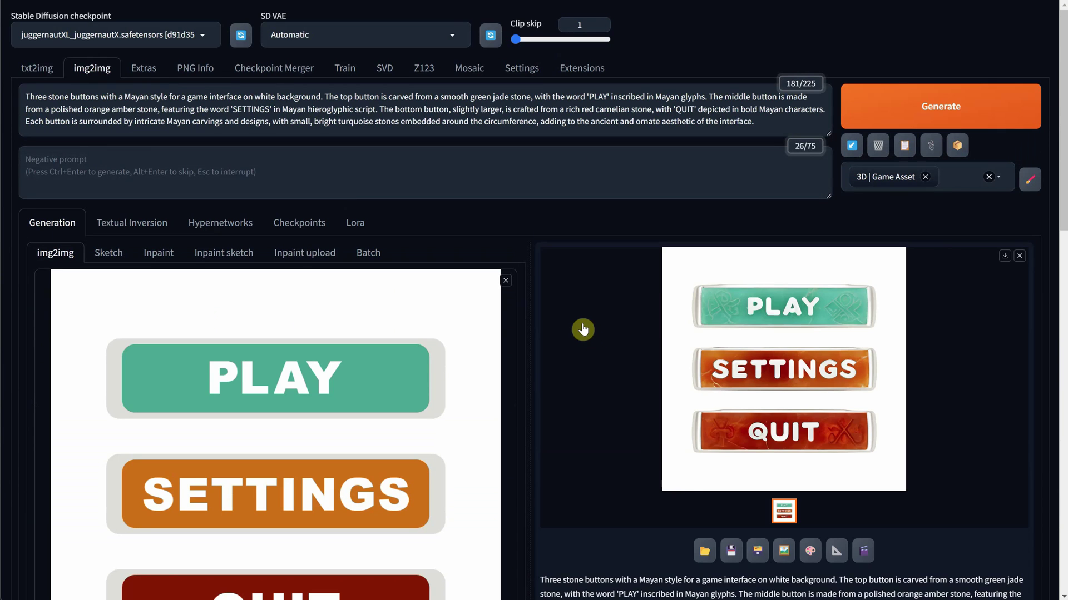
Step: Generate a new set of stone buttons from the Buttons image
{"action": "scroll", "coordinate": [579, 326], "scroll_direction": "down", "scroll_amount": 10}
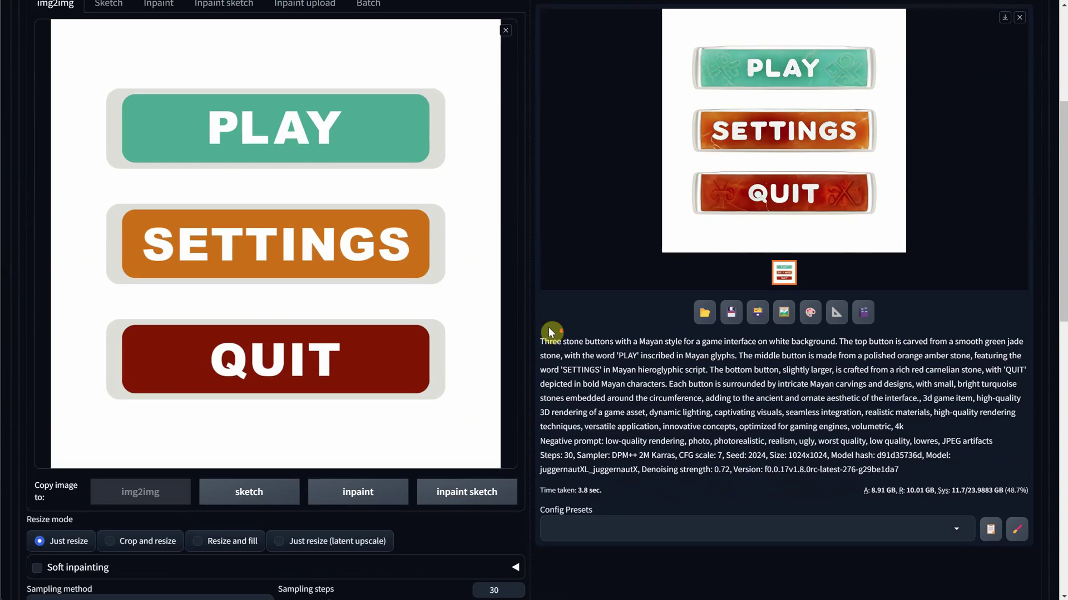
{"action": "scroll", "coordinate": [491, 361], "scroll_direction": "down", "scroll_amount": 3}
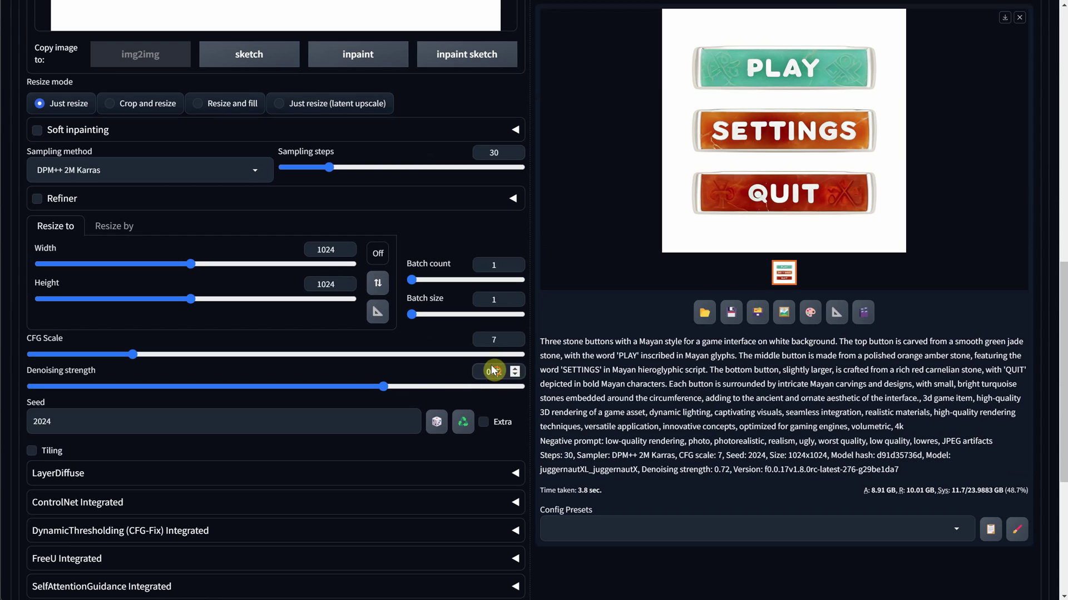
{"action": "scroll", "coordinate": [764, 282], "scroll_direction": "up", "scroll_amount": 10}
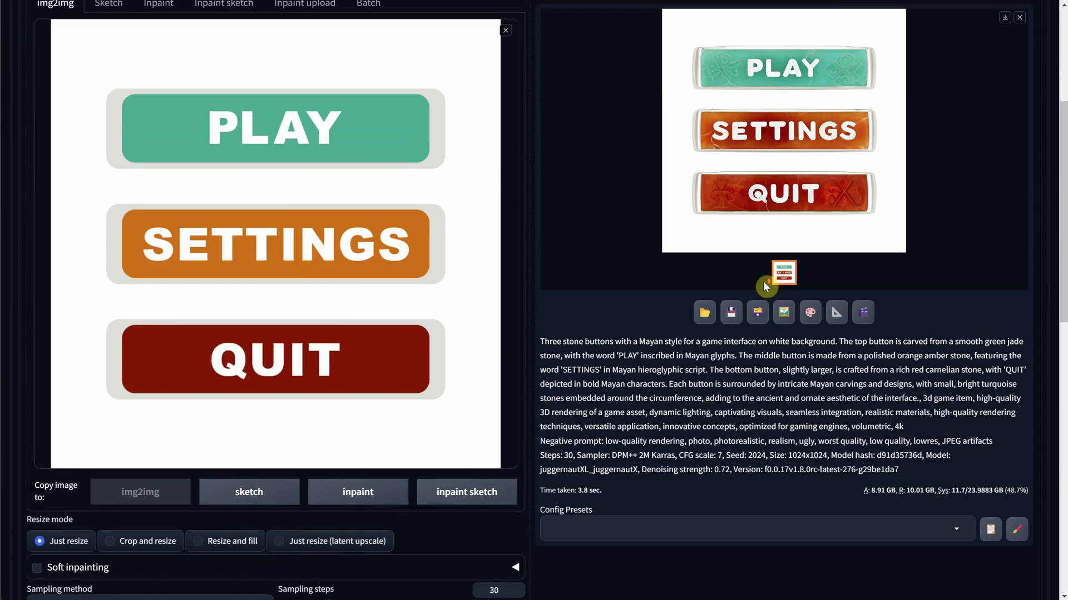
{"action": "scroll", "coordinate": [767, 293], "scroll_direction": "up", "scroll_amount": 3}
{"action": "left_click", "coordinate": [873, 113]}
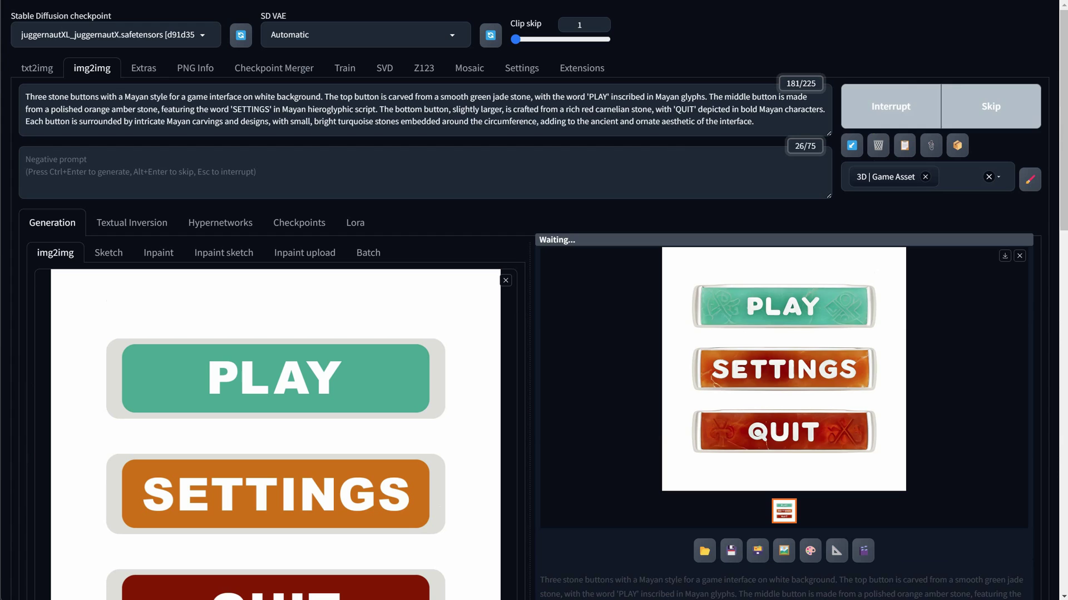
{"action": "scroll", "coordinate": [767, 344], "scroll_direction": "down", "scroll_amount": 5}
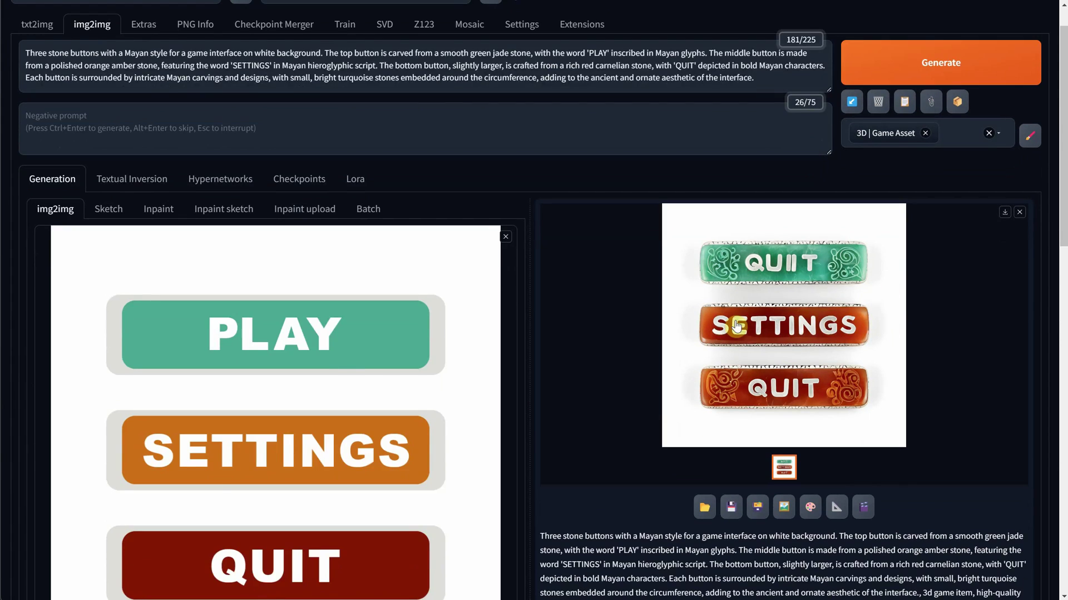
{"action": "scroll", "coordinate": [314, 305], "scroll_direction": "down", "scroll_amount": 5}
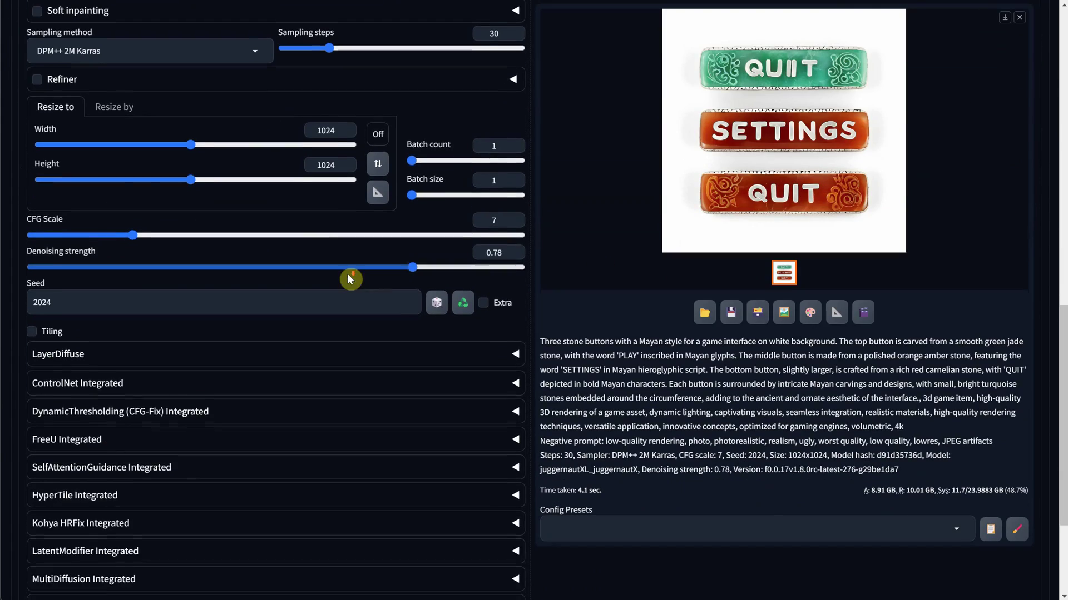
Step: Enable ControlNet Unit 0 with Canny, generate the edge-guided buttons and open the result full-size
{"action": "left_click", "coordinate": [107, 384]}
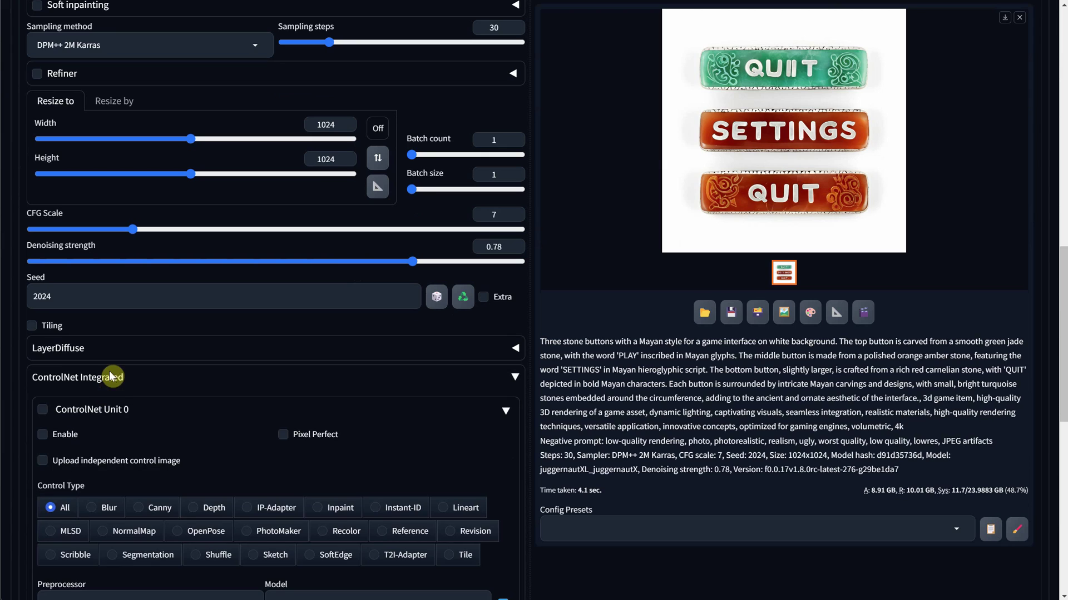
{"action": "left_click", "coordinate": [41, 438]}
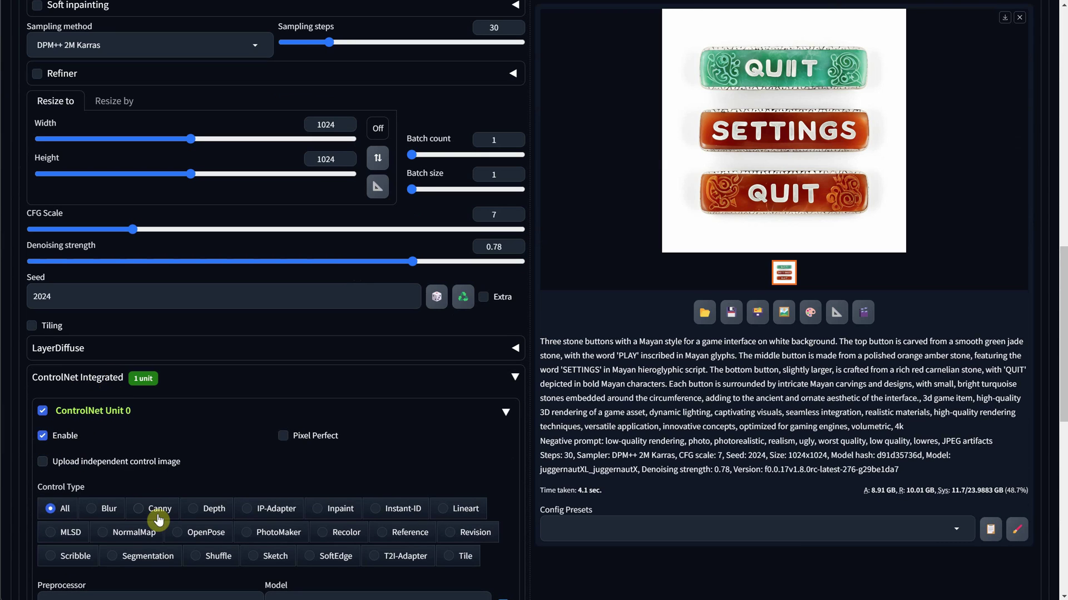
{"action": "scroll", "coordinate": [258, 472], "scroll_direction": "down", "scroll_amount": 3}
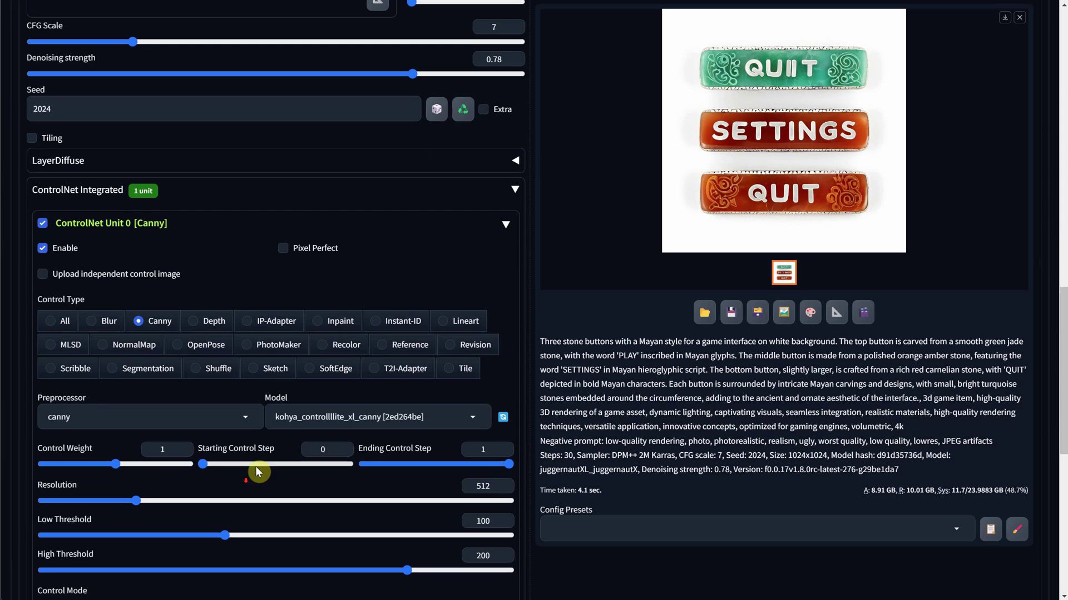
{"action": "scroll", "coordinate": [469, 371], "scroll_direction": "up", "scroll_amount": 20}
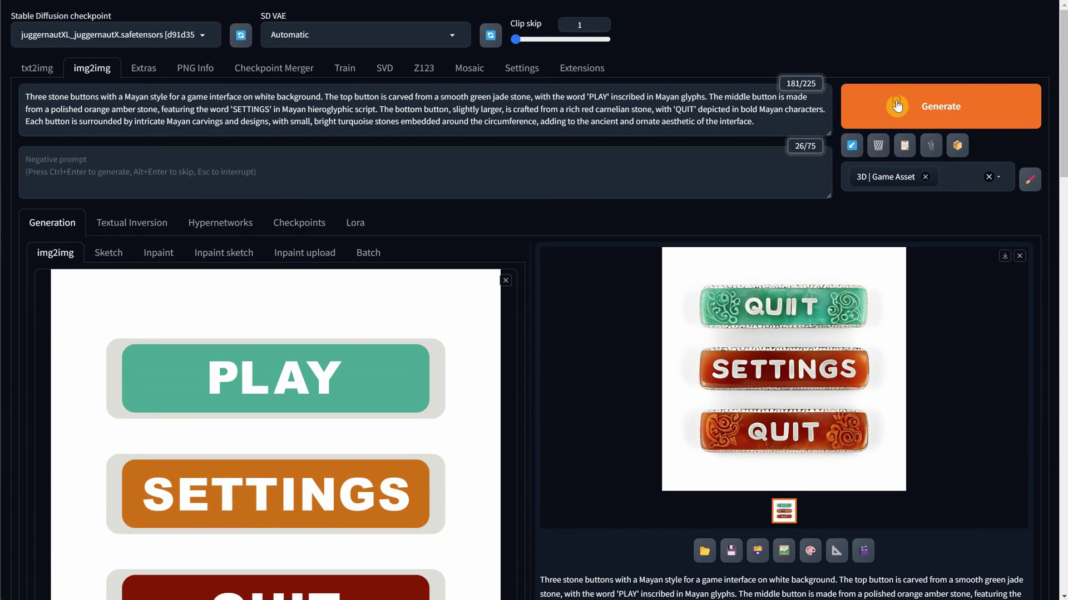
{"action": "left_click", "coordinate": [897, 106]}
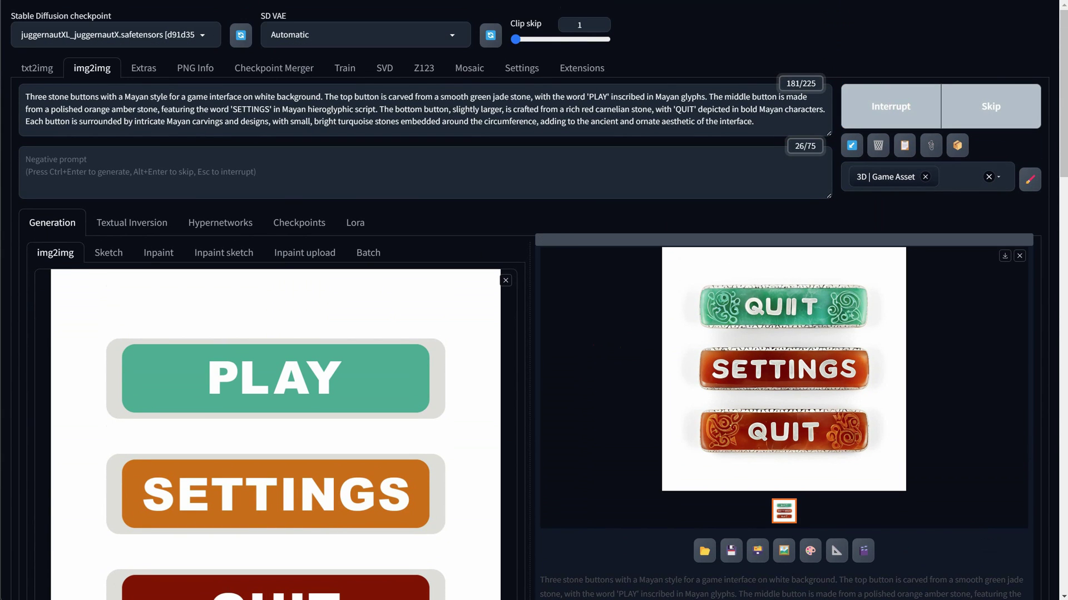
{"action": "left_click", "coordinate": [869, 314]}
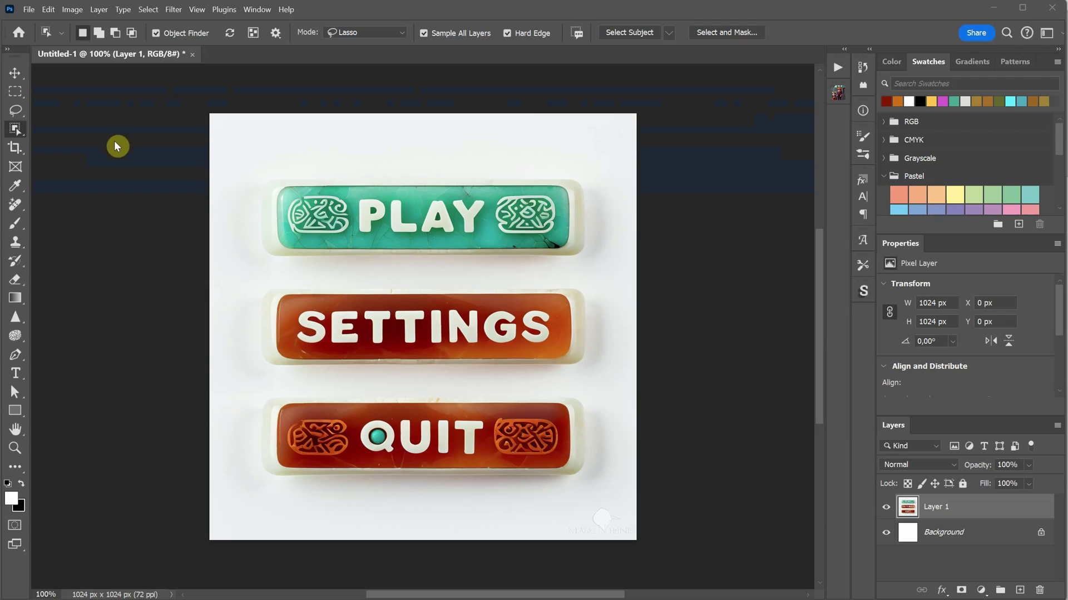
Step: Duplicate Layer 1 and mask the copy to just the PLAY button, hiding the Background
{"action": "right_click", "coordinate": [15, 129]}
{"action": "left_click", "coordinate": [78, 130]}
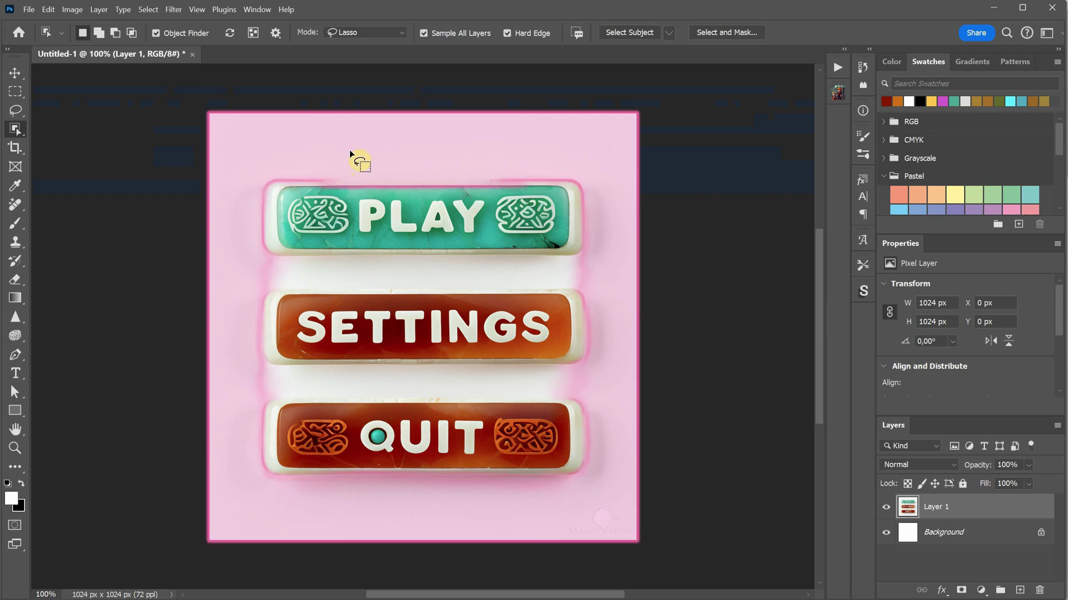
{"action": "left_click_drag", "start_coordinate": [935, 507], "coordinate": [1019, 590]}
{"action": "left_click_drag", "start_coordinate": [885, 532], "coordinate": [885, 557]}
{"action": "mouse_move", "coordinate": [400, 148]}
{"action": "left_mouse_down"}
{"action": "mouse_move", "coordinate": [298, 270]}
{"action": "mouse_move", "coordinate": [422, 166]}
{"action": "mouse_move", "coordinate": [402, 149]}
{"action": "left_mouse_up"}
{"action": "left_click", "coordinate": [961, 590]}
{"action": "left_click", "coordinate": [885, 568]}
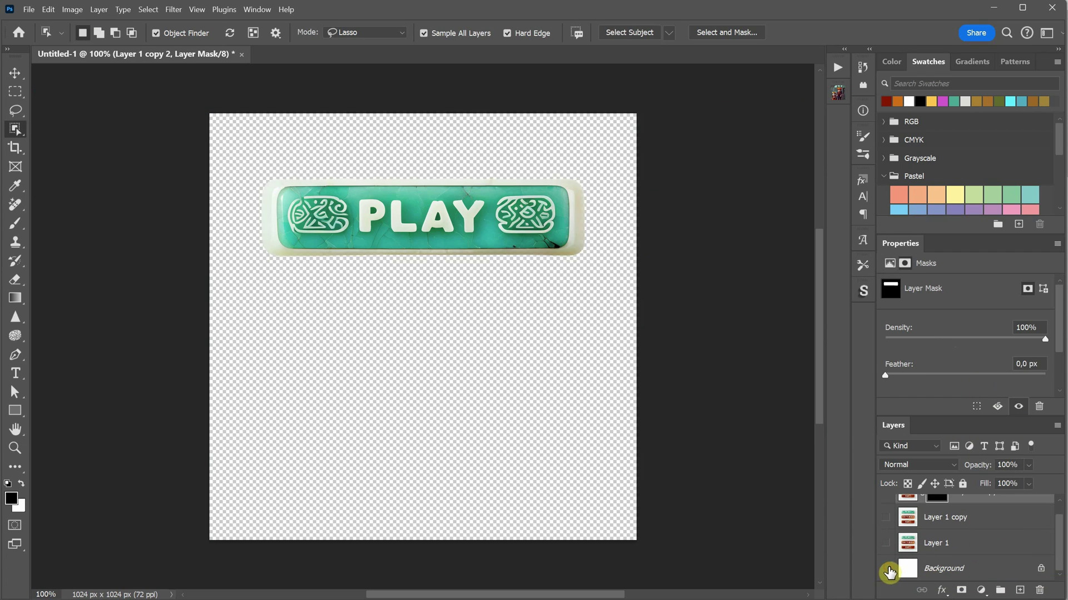
Step: Trim the canvas tightly around PLAY and save it as a PNG file
{"action": "left_click", "coordinate": [73, 9]}
{"action": "left_click", "coordinate": [107, 136]}
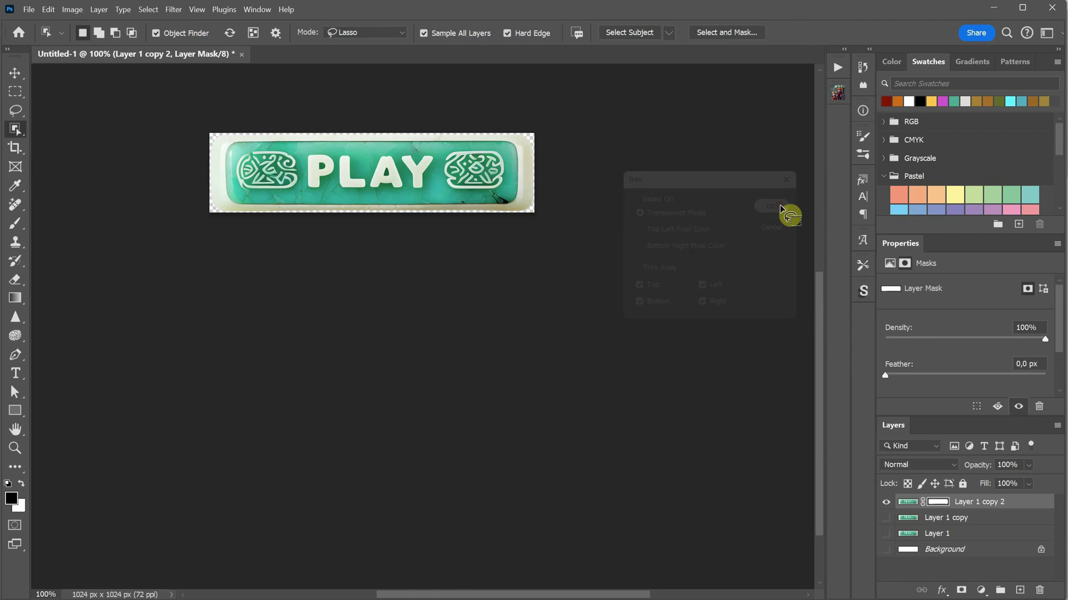
{"action": "left_click", "coordinate": [781, 214]}
{"action": "left_click", "coordinate": [28, 9]}
{"action": "left_click", "coordinate": [78, 157]}
{"action": "left_click", "coordinate": [178, 534]}
{"action": "left_click", "coordinate": [166, 578]}
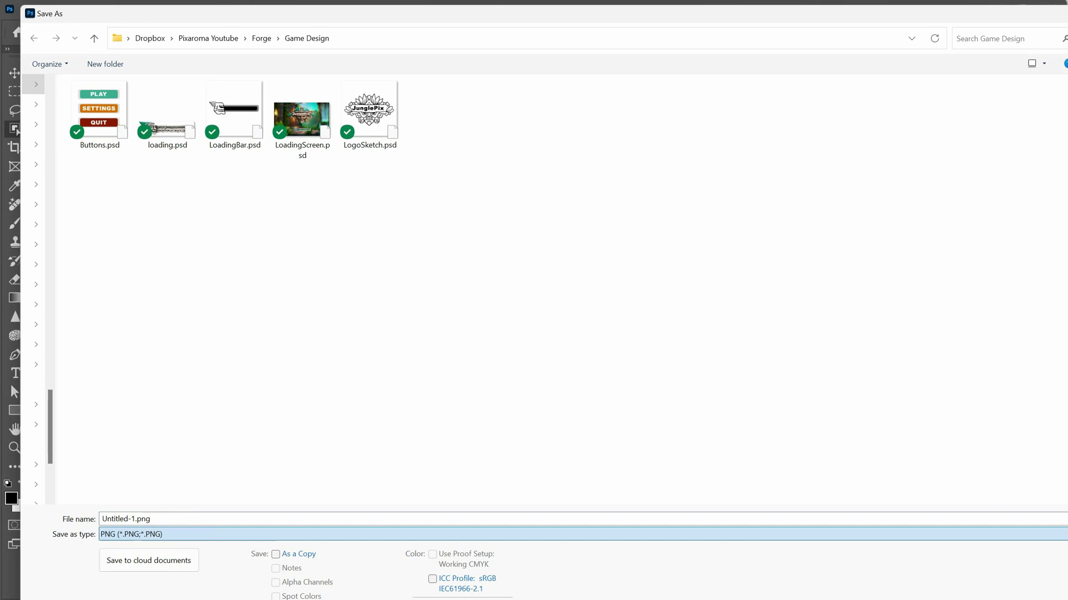
{"action": "type", "text": "n_play"}
{"action": "key", "text": "Return"}
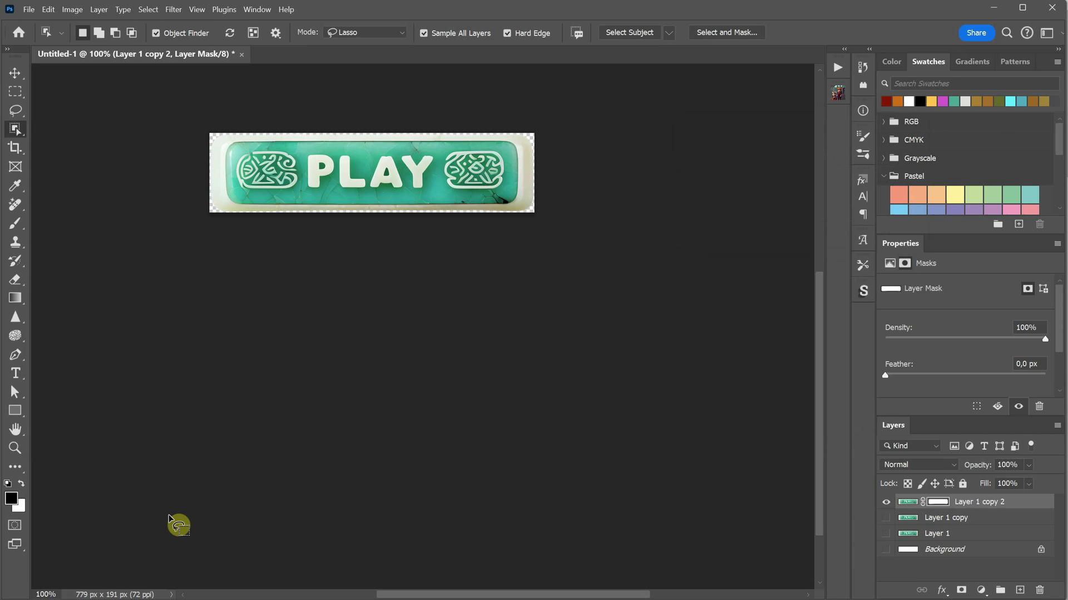
Step: Undo the trim, mask Layer 1 copy to the SETTINGS button and trim around it
{"action": "key", "text": "ctrl+z"}
{"action": "left_click", "coordinate": [886, 532], "text": "alt"}
{"action": "left_click", "coordinate": [932, 533]}
{"action": "mouse_move", "coordinate": [389, 311]}
{"action": "left_mouse_down"}
{"action": "mouse_move", "coordinate": [432, 400]}
{"action": "mouse_move", "coordinate": [274, 310]}
{"action": "mouse_move", "coordinate": [386, 311]}
{"action": "left_mouse_up"}
{"action": "left_click", "coordinate": [958, 592]}
{"action": "left_click", "coordinate": [73, 9]}
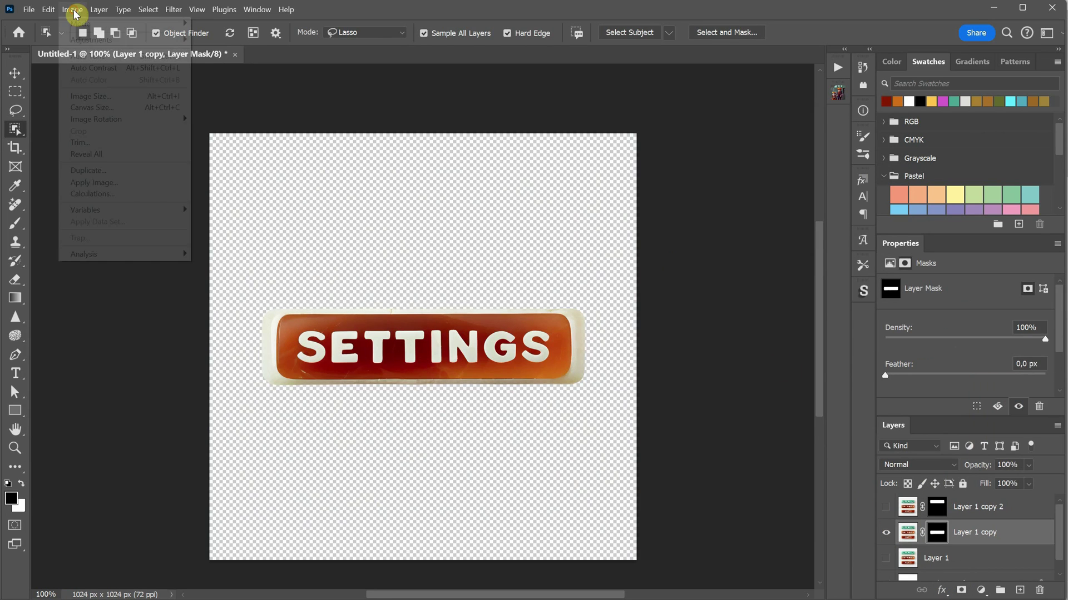
{"action": "left_click", "coordinate": [89, 141]}
{"action": "left_click", "coordinate": [778, 206]}
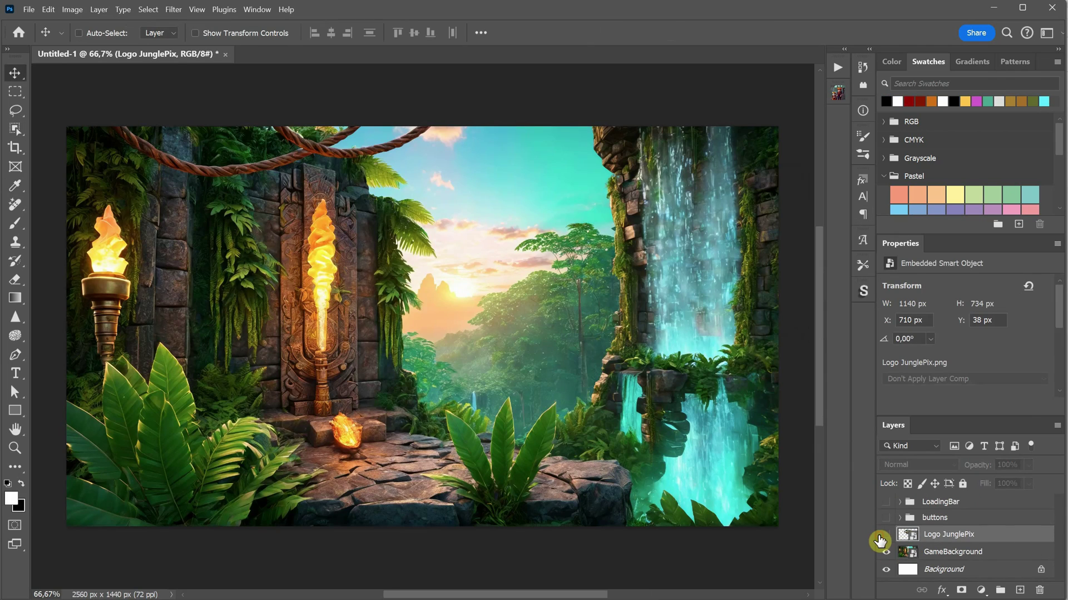
Step: Show the JunglePix logo and the buttons group, leaving the loading bar hidden
{"action": "left_click", "coordinate": [885, 538]}
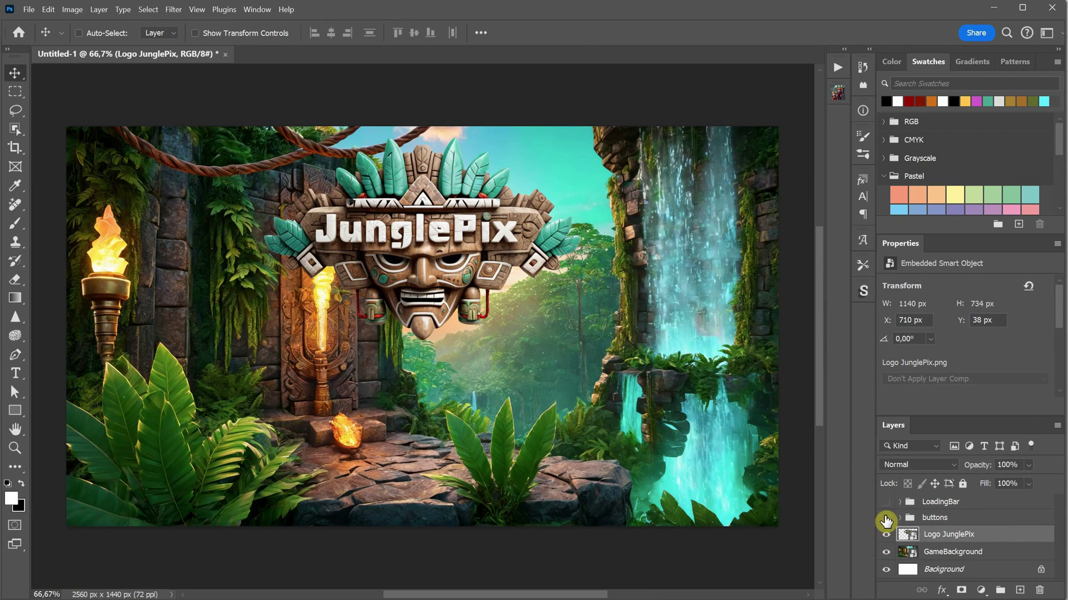
{"action": "left_click", "coordinate": [886, 519]}
{"action": "left_click", "coordinate": [886, 518]}
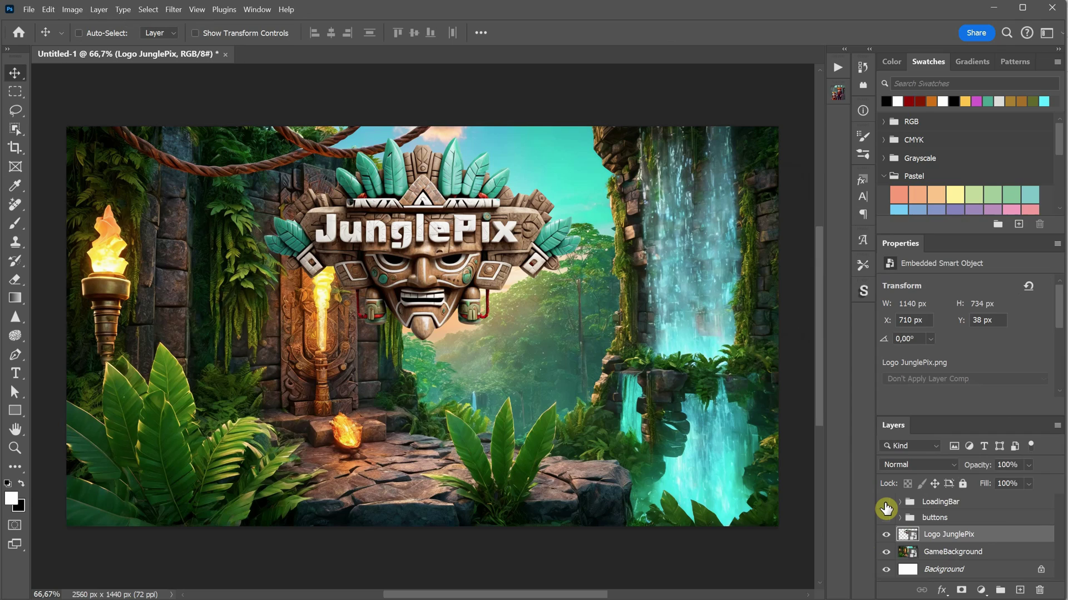
{"action": "left_click", "coordinate": [886, 502]}
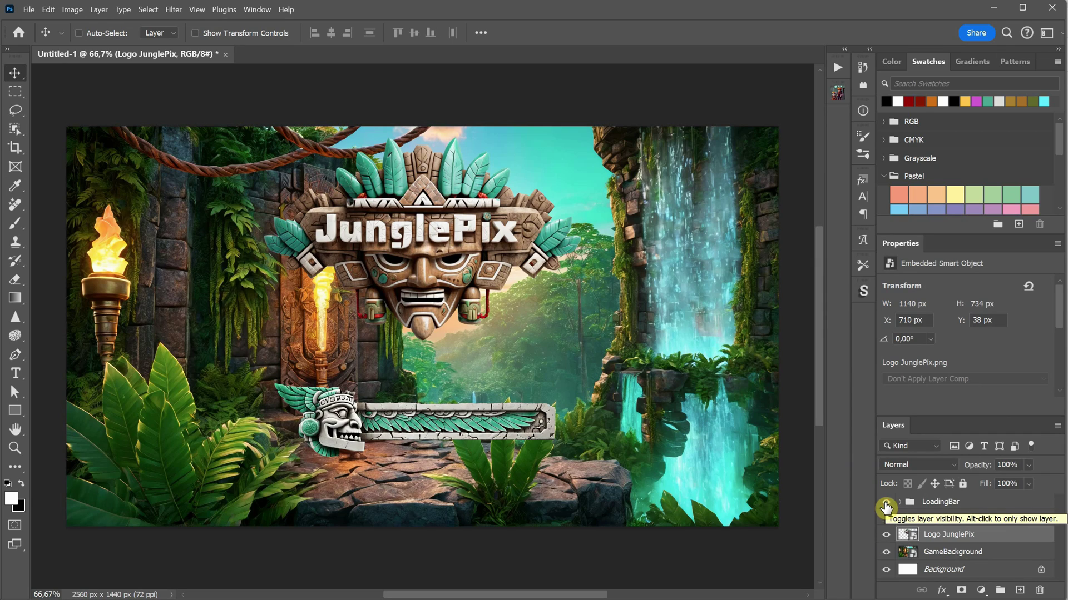
{"action": "left_click", "coordinate": [885, 504]}
{"action": "left_click", "coordinate": [886, 518]}
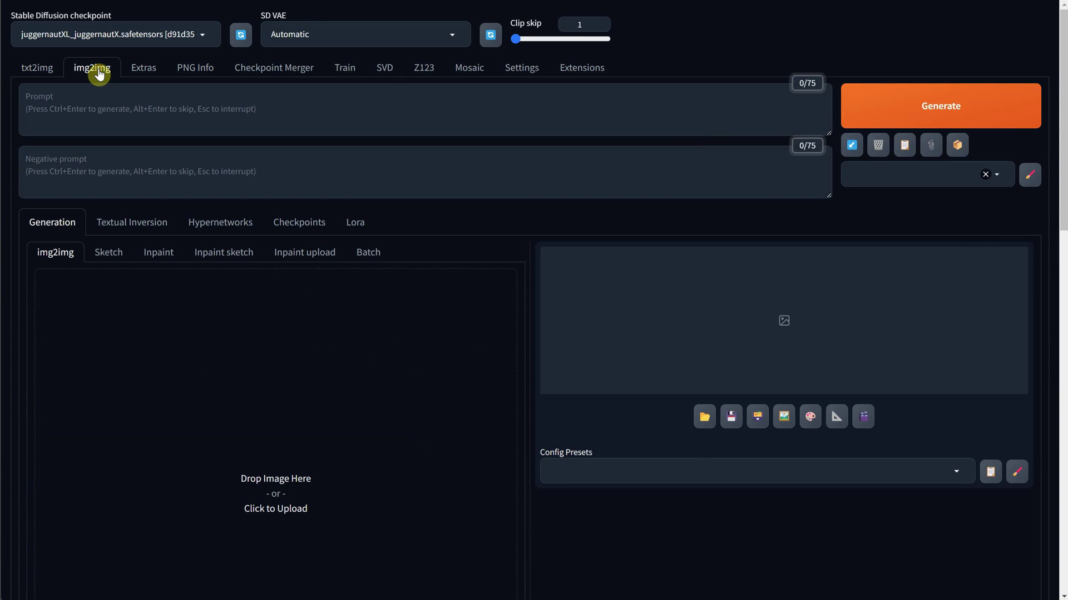
Step: Paste the gem icon prompt into img2img, load Gems.jpg and apply the 3D | Game Asset style
{"action": "left_click", "coordinate": [170, 103]}
{"action": "key", "text": "ctrl+v"}
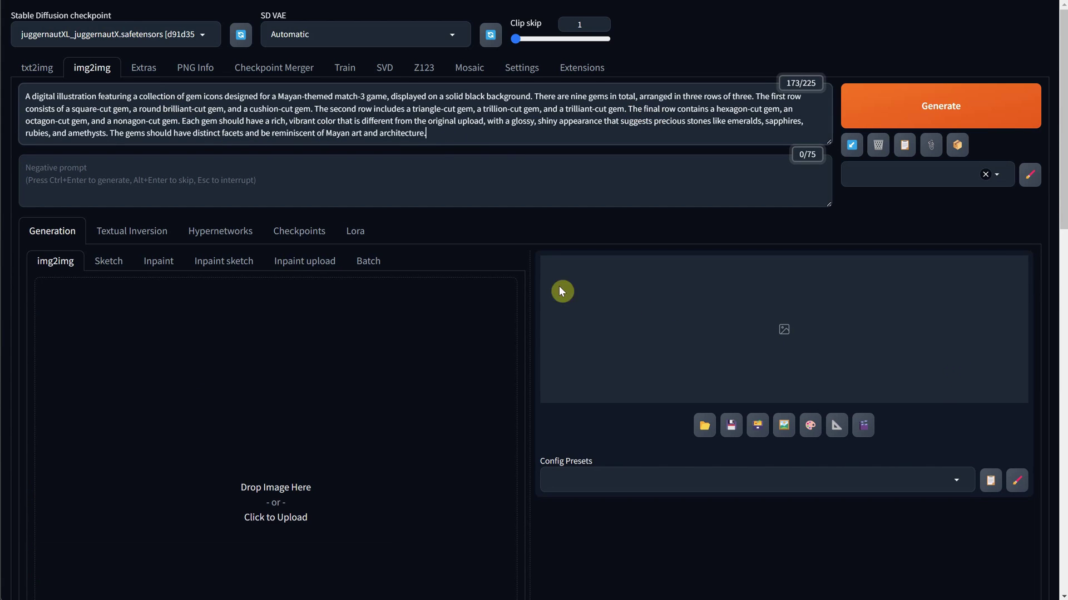
{"action": "left_click", "coordinate": [398, 343]}
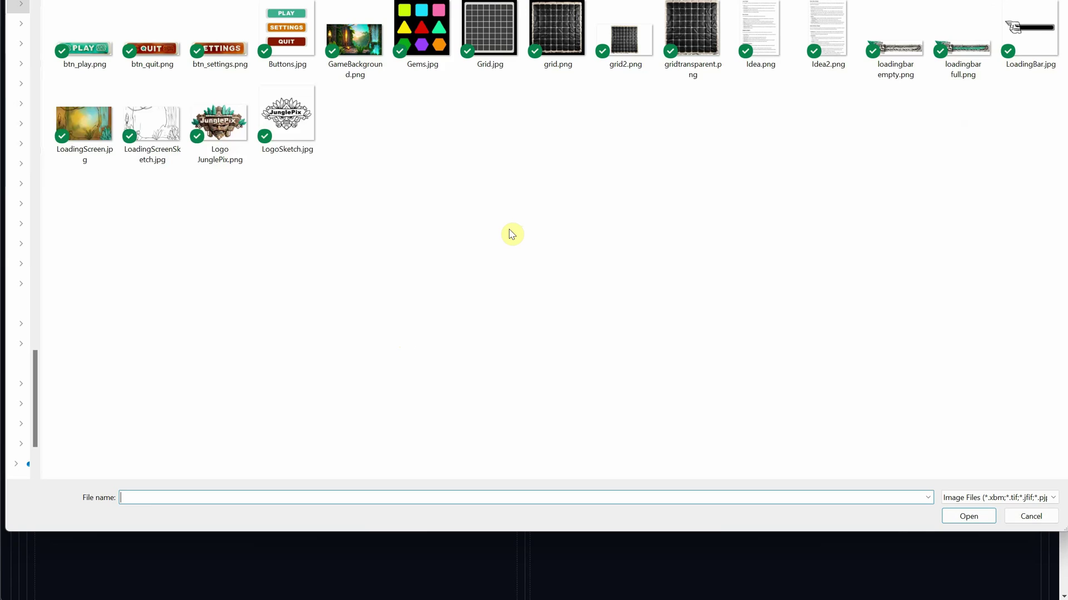
{"action": "double_click", "coordinate": [422, 25]}
{"action": "left_click", "coordinate": [894, 170]}
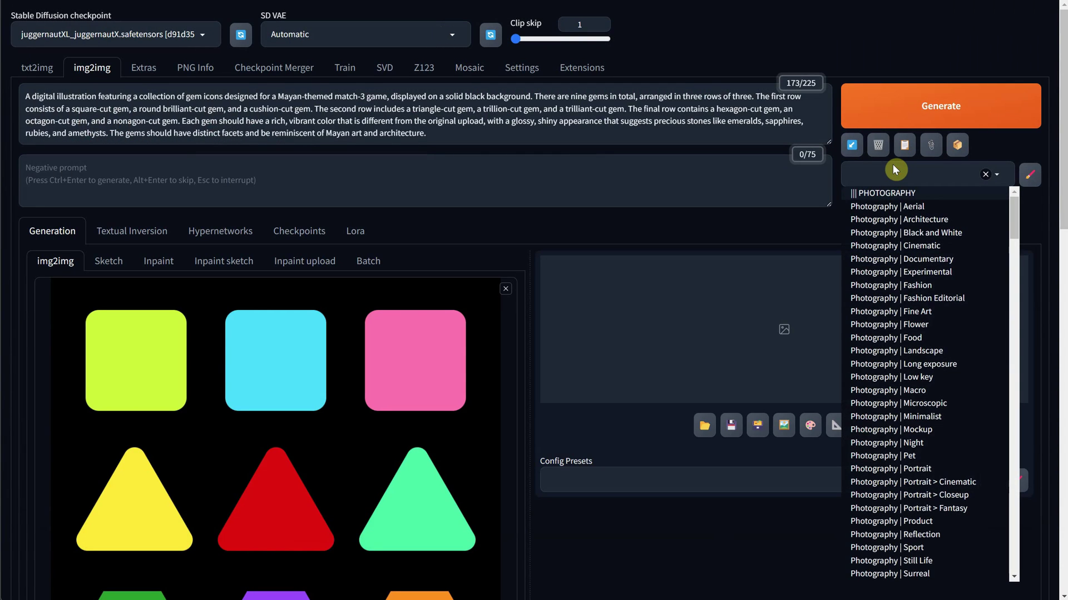
{"action": "type", "text": "gam"}
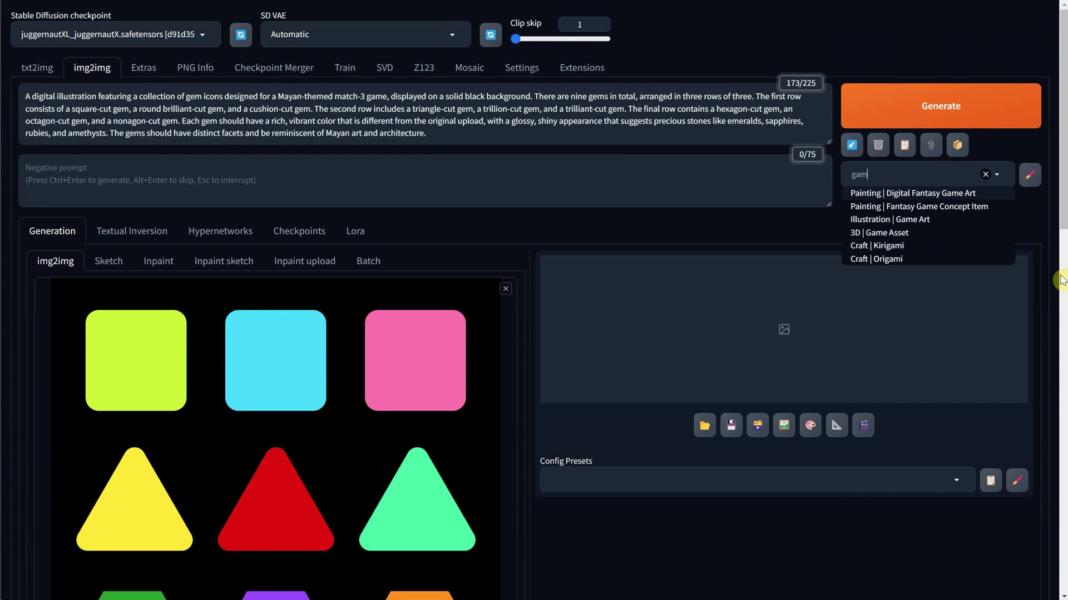
{"action": "left_click", "coordinate": [937, 232]}
{"action": "left_click", "coordinate": [523, 217]}
Step: Set denoising to 0.75, enable a Canny ControlNet unit and generate the gem icons
{"action": "scroll", "coordinate": [525, 222], "scroll_direction": "down", "scroll_amount": 10}
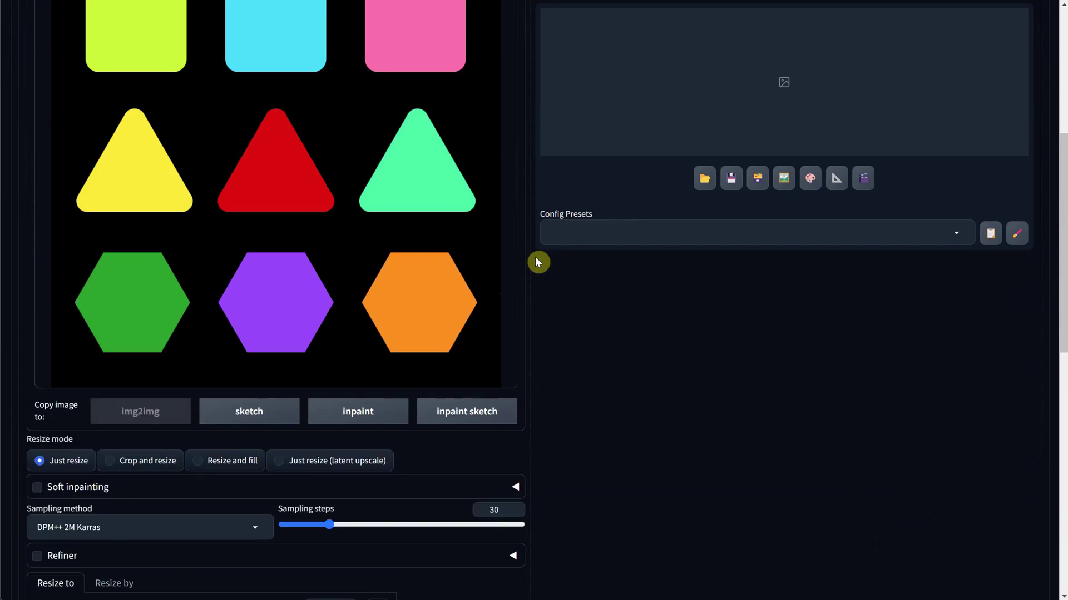
{"action": "left_click", "coordinate": [494, 505]}
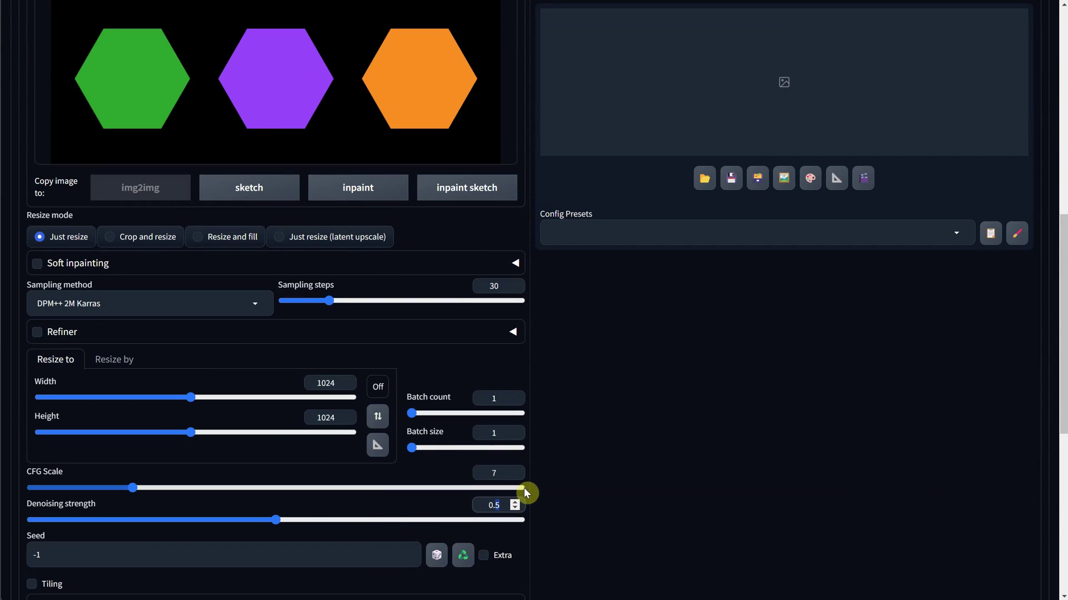
{"action": "type", "text": "7"}
{"action": "scroll", "coordinate": [523, 488], "scroll_direction": "down", "scroll_amount": 5}
{"action": "left_click", "coordinate": [77, 323]}
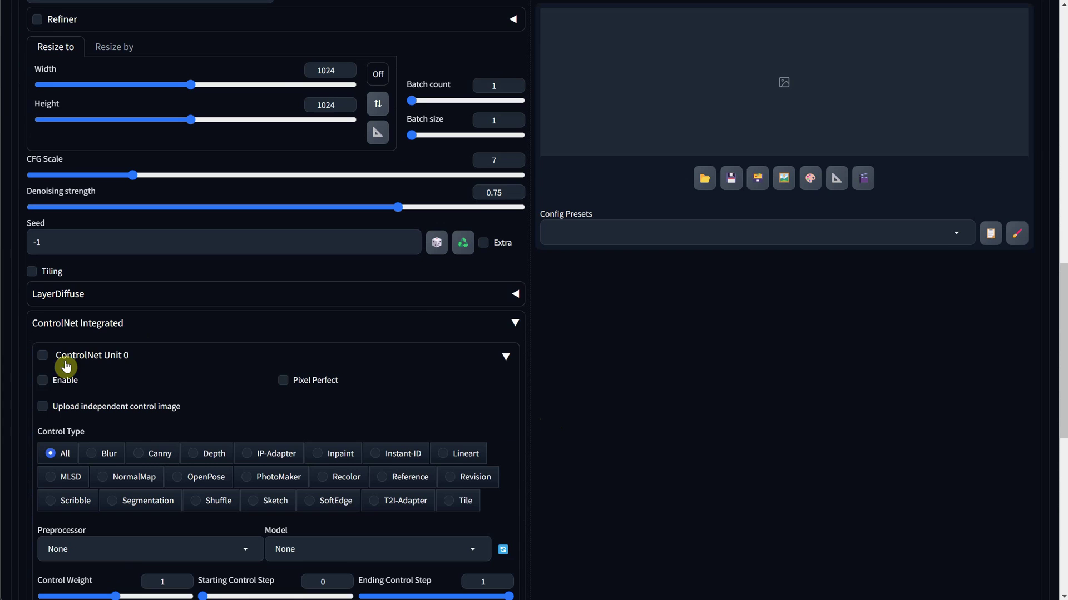
{"action": "left_click", "coordinate": [43, 382]}
{"action": "left_click", "coordinate": [148, 455]}
{"action": "scroll", "coordinate": [874, 141], "scroll_direction": "up", "scroll_amount": 15}
{"action": "left_click", "coordinate": [955, 118]}
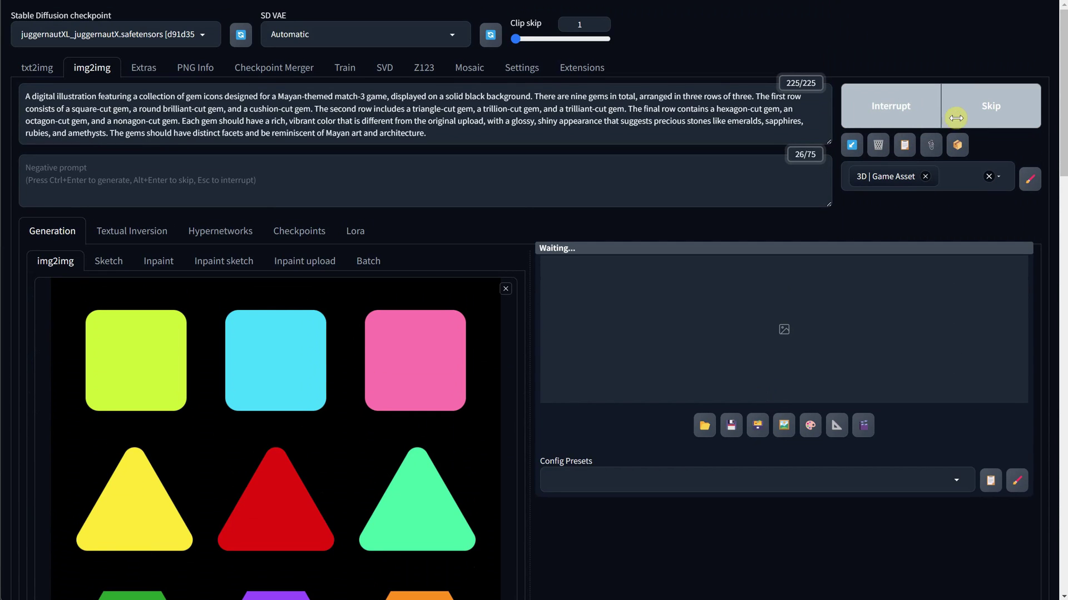
Step: Preview the gem grid, then change the prompt's opening words to 'game icons,' and regenerate
{"action": "left_click", "coordinate": [827, 354]}
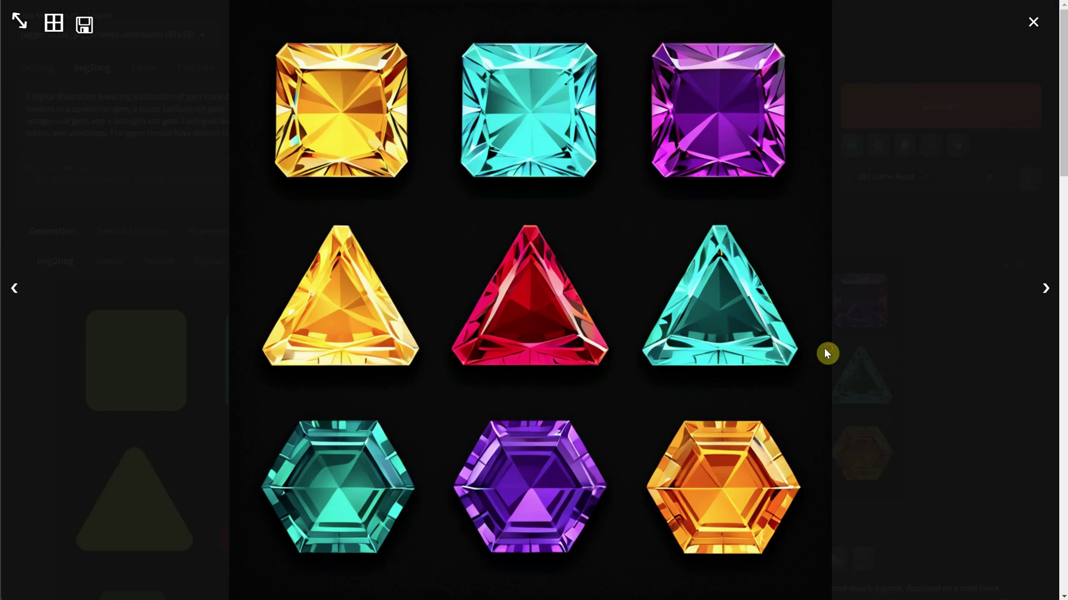
{"action": "left_click", "coordinate": [1004, 431]}
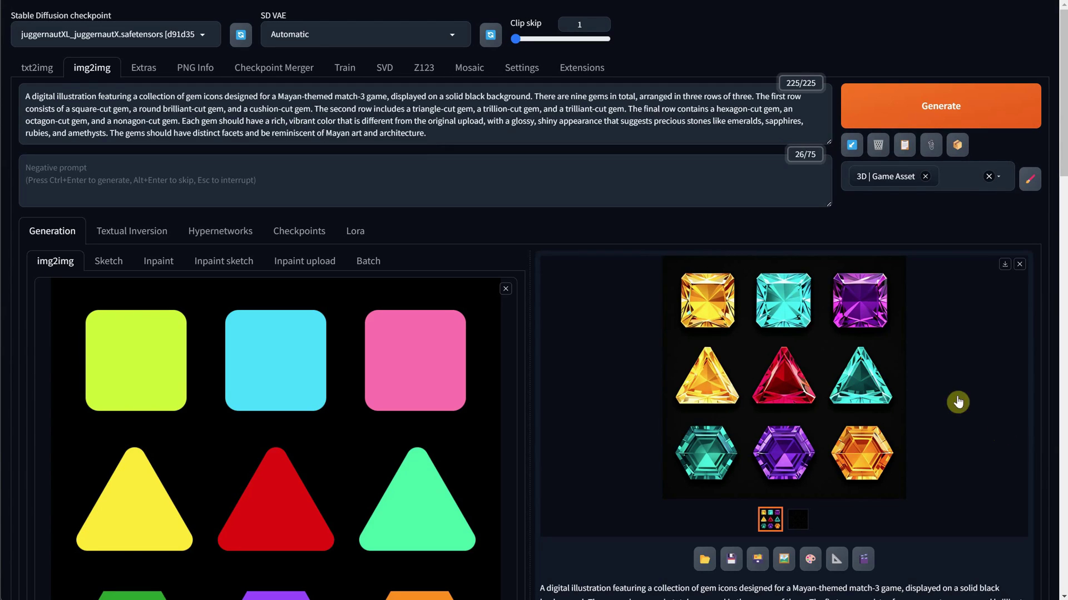
{"action": "left_click_drag", "start_coordinate": [133, 97], "coordinate": [3, 83]}
{"action": "type", "text": "game icons,"}
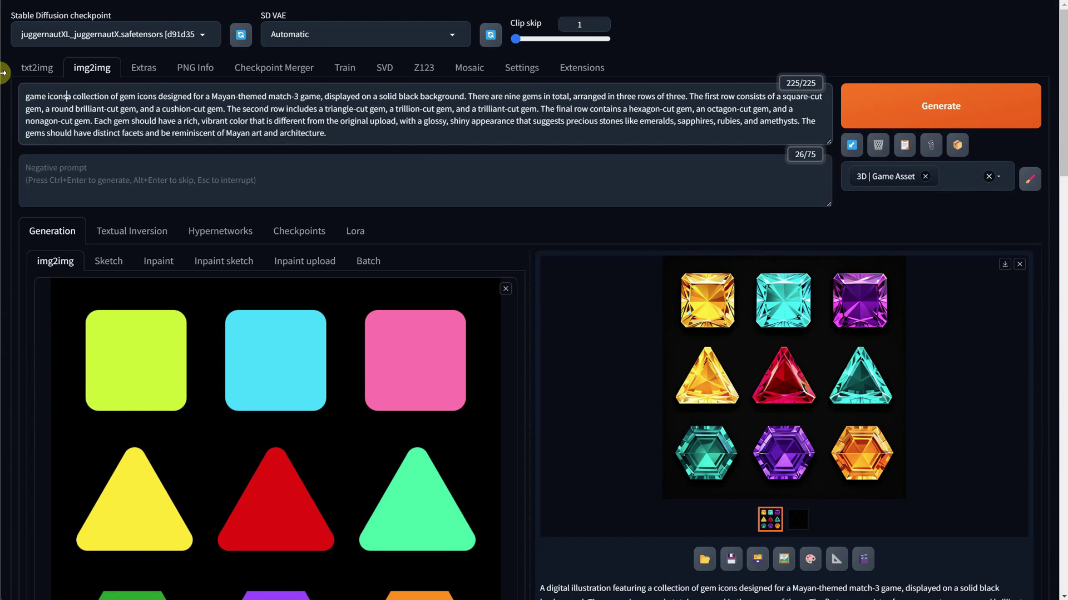
{"action": "key", "text": "ctrl+Return"}
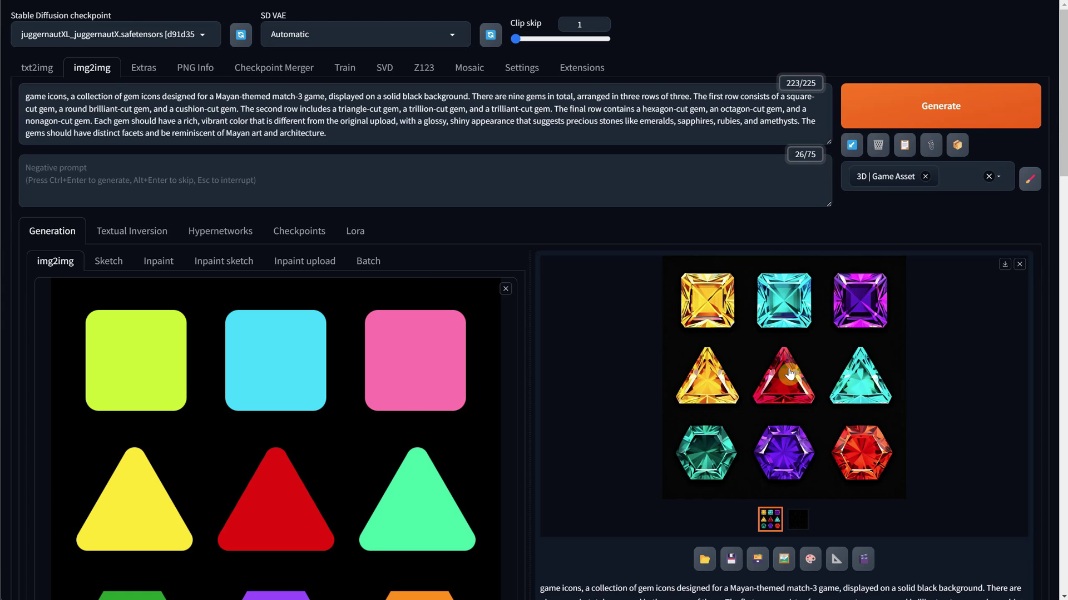
Step: Inspect the new gem grid enlarged and generate another gem variation
{"action": "left_click", "coordinate": [790, 374]}
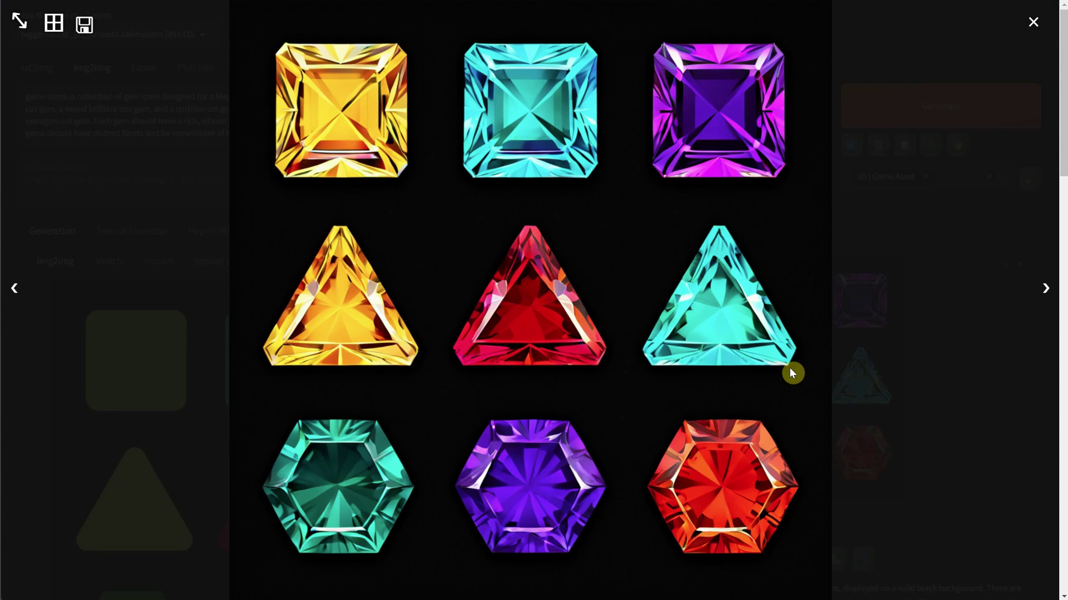
{"action": "left_click", "coordinate": [1032, 25]}
{"action": "scroll", "coordinate": [531, 389], "scroll_direction": "down", "scroll_amount": 8}
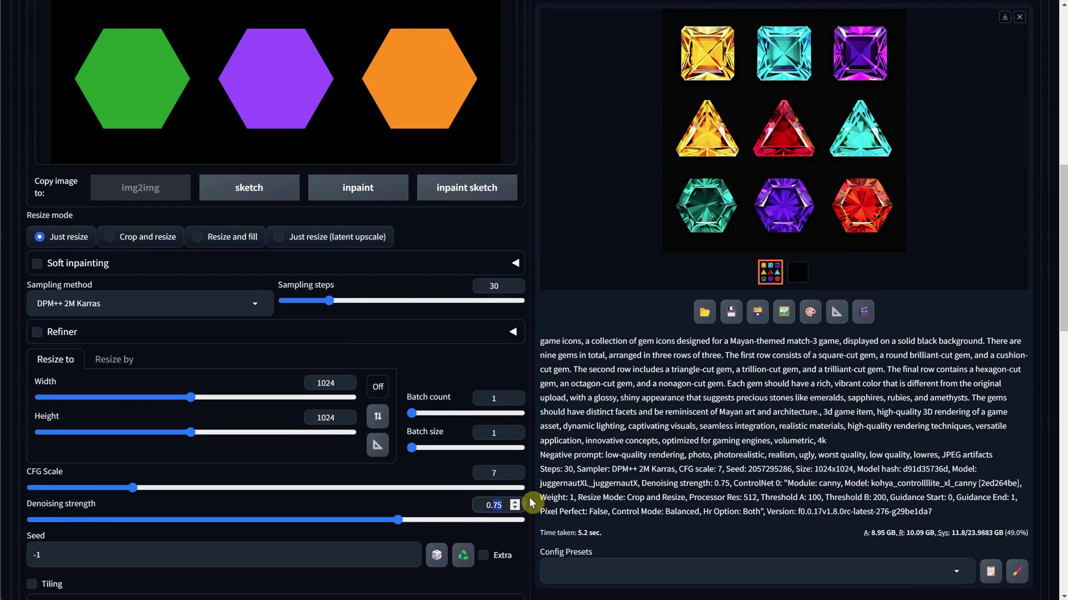
{"action": "scroll", "coordinate": [530, 311], "scroll_direction": "up", "scroll_amount": 10}
{"action": "left_click", "coordinate": [922, 106]}
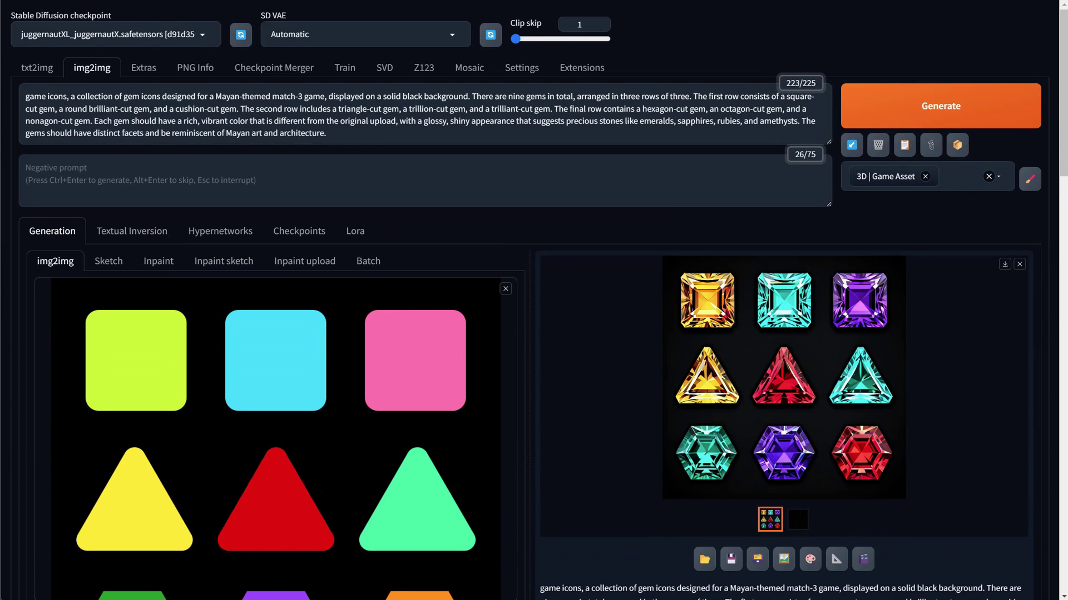
{"action": "left_click", "coordinate": [362, 130]}
Step: Replace the whole prompt with the Mayan mask prompt, generate, and preview the mask grid
{"action": "key", "text": "ctrl+a"}
{"action": "type", "text": "game icons, a collection of Mayan mask icons suitable for a Mayan-themed match-3 game, displayed on a solid black background. There are nine objects in total, arranged in three rows of three.  Each object should be styled in rich, earthy colors like terracotta, jade green, and gold, reflecting the historical and artistic styles of Mayan civilization. The objects should appear ancient, with textures and patinas that suggest great age."}
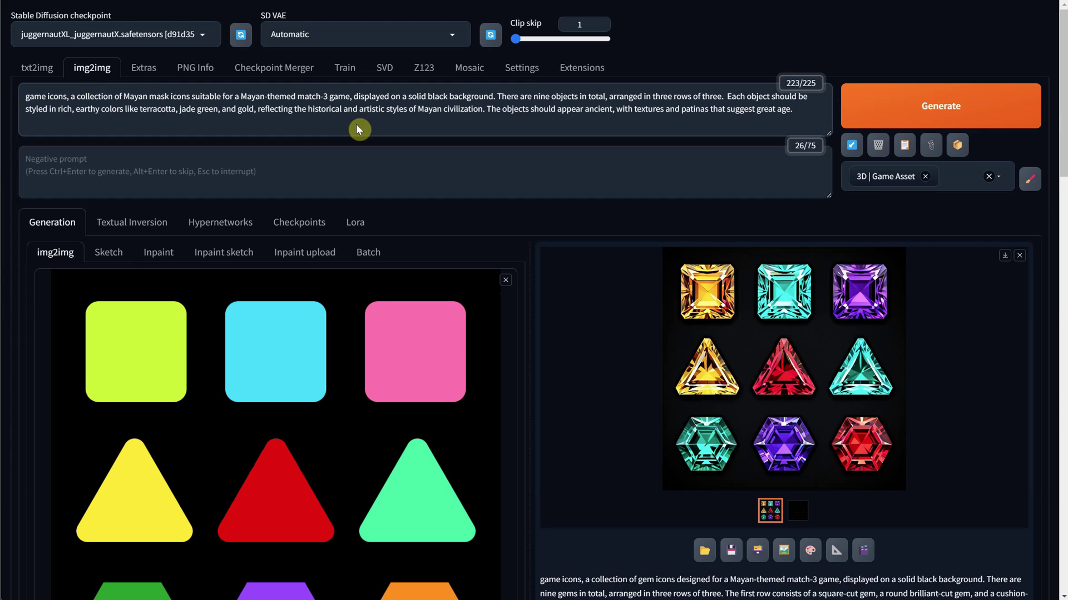
{"action": "left_click", "coordinate": [873, 108]}
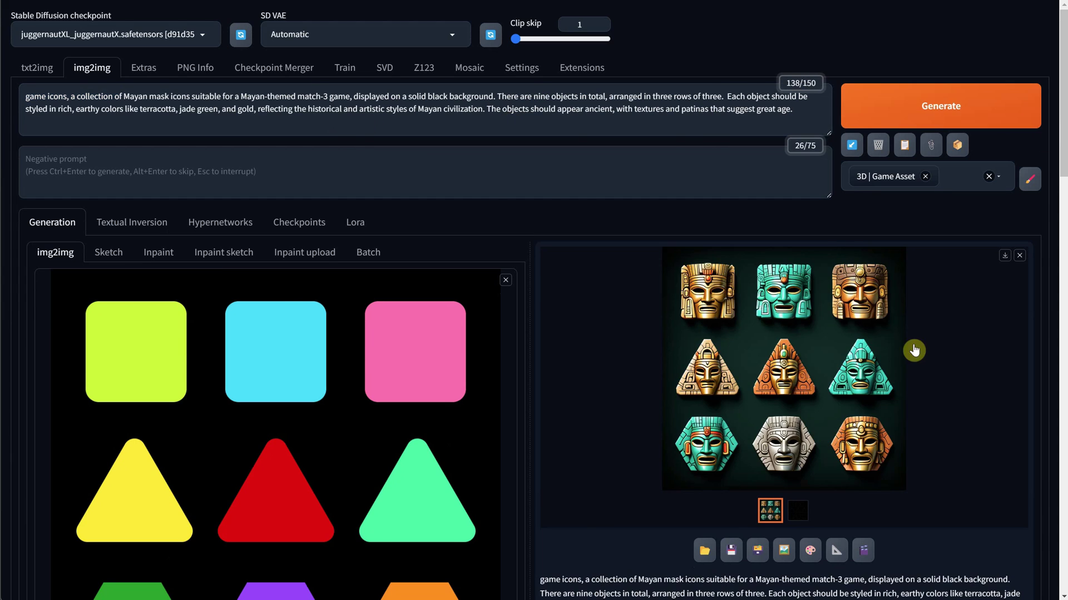
{"action": "left_click", "coordinate": [742, 402]}
{"action": "left_click", "coordinate": [996, 190]}
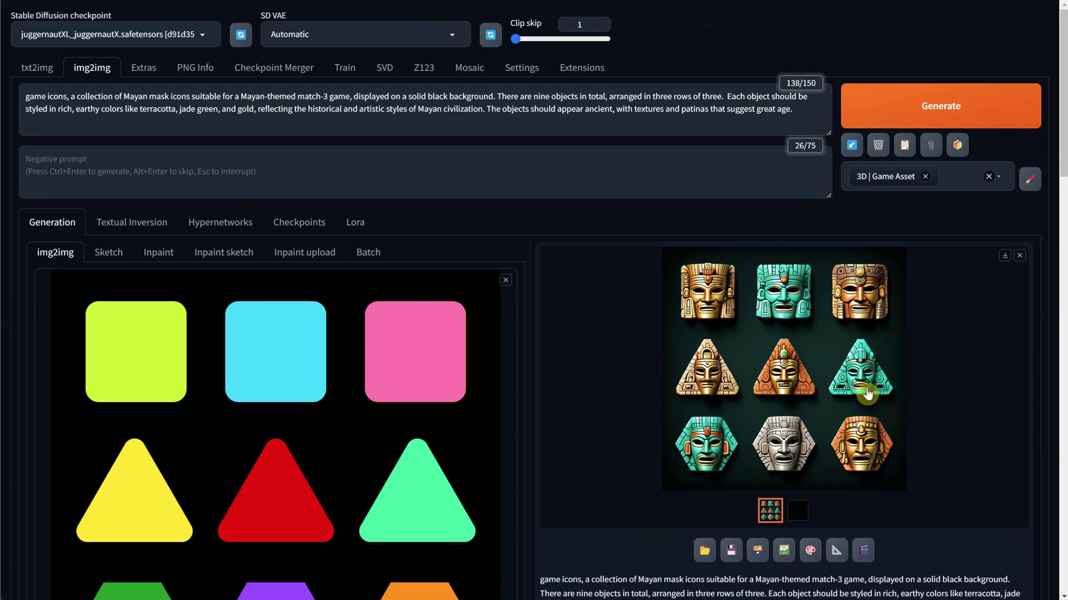
Step: Try 'gold metal' and then 'jade gemstone' in place of the earthy-colour wording, generating each
{"action": "left_click_drag", "start_coordinate": [76, 109], "coordinate": [251, 106]}
{"action": "type", "text": "gold m"}
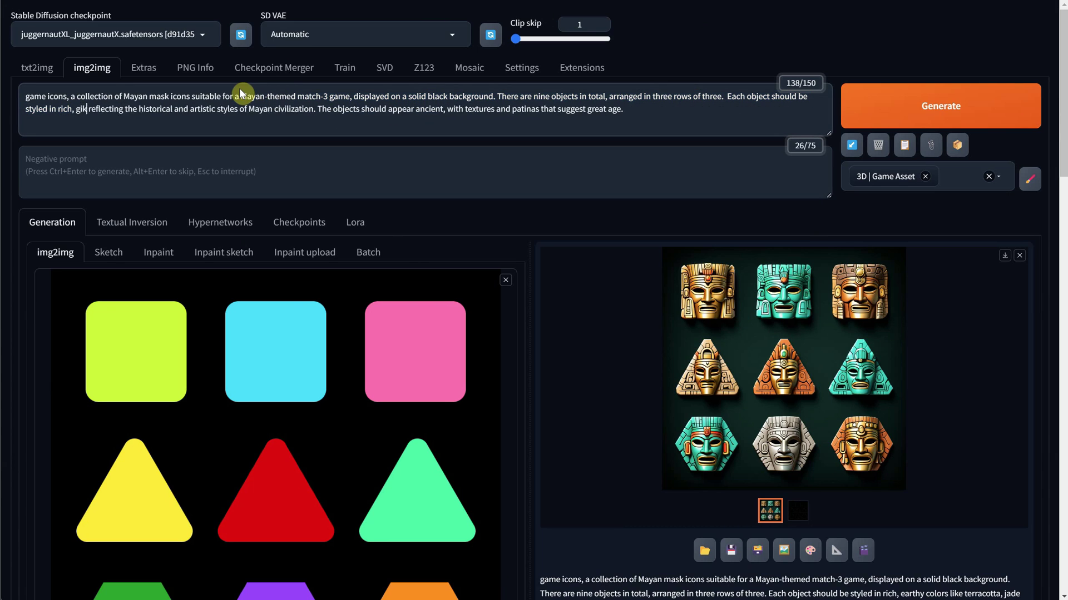
{"action": "type", "text": "etal,"}
{"action": "left_click", "coordinate": [940, 106]}
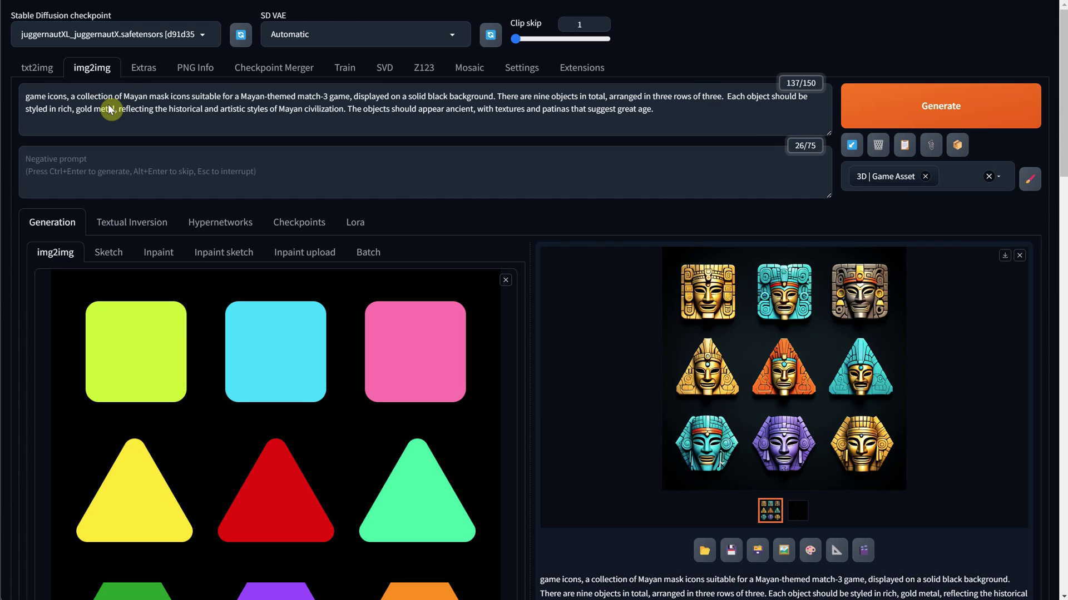
{"action": "left_click_drag", "start_coordinate": [130, 109], "coordinate": [77, 109]}
{"action": "type", "text": "jade gemstone"}
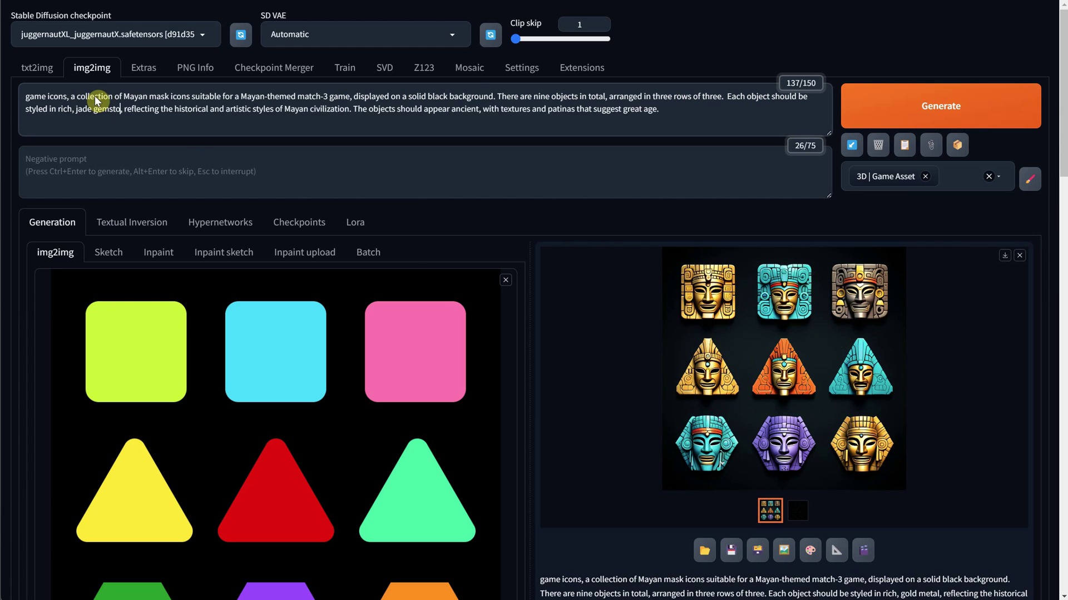
{"action": "left_click", "coordinate": [909, 107]}
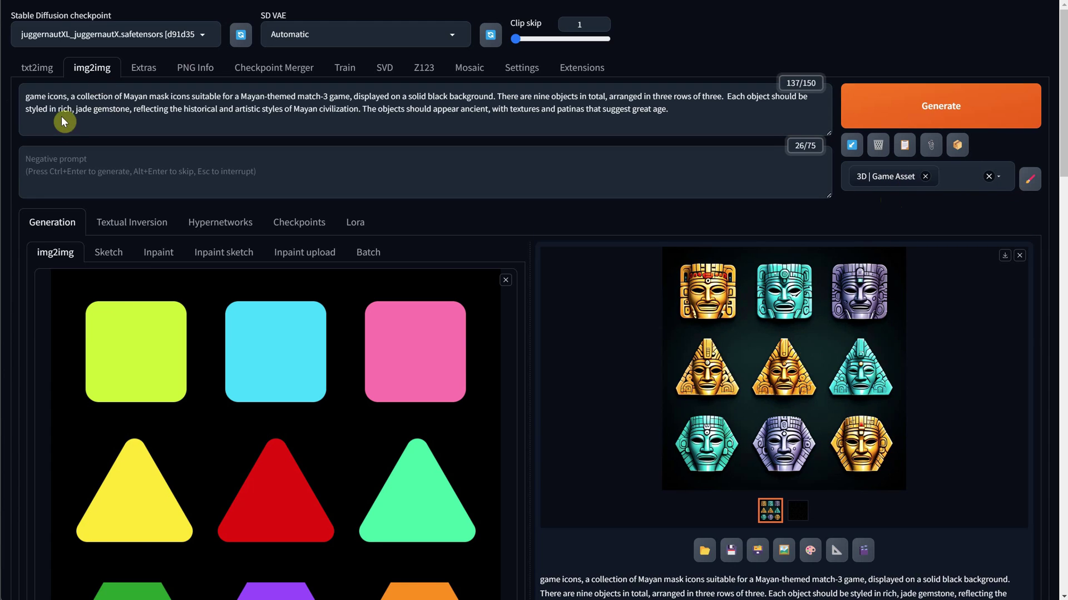
Step: Reword the rest of the style sentence to 'green emarald color' and generate
{"action": "left_click_drag", "start_coordinate": [62, 119], "coordinate": [705, 110]}
{"action": "type", "text": "gree"}
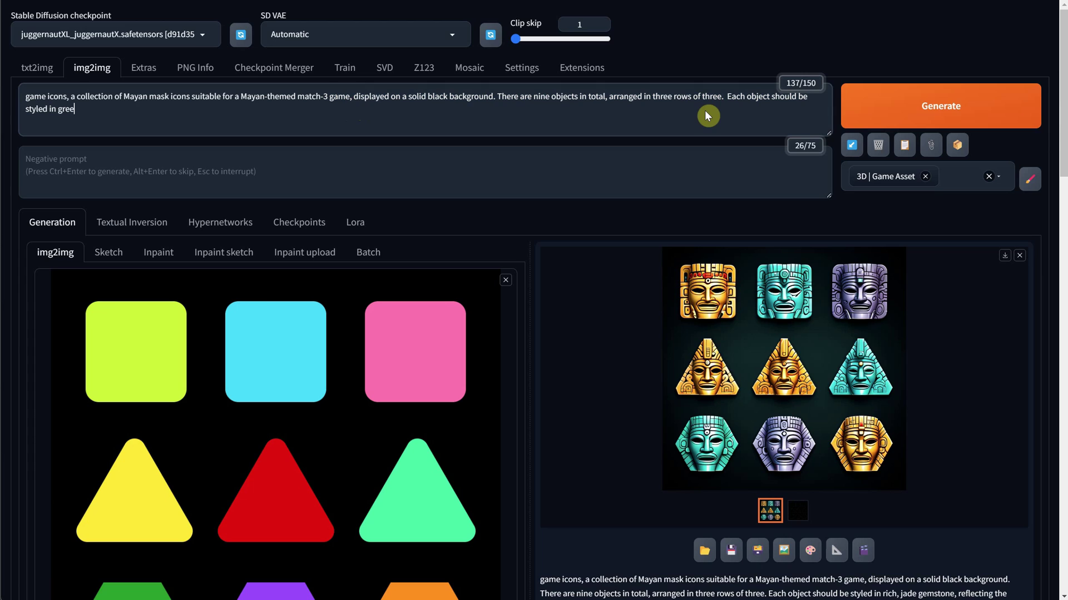
{"action": "type", "text": "n ema"}
{"action": "type", "text": "rald color"}
{"action": "left_click", "coordinate": [964, 105]}
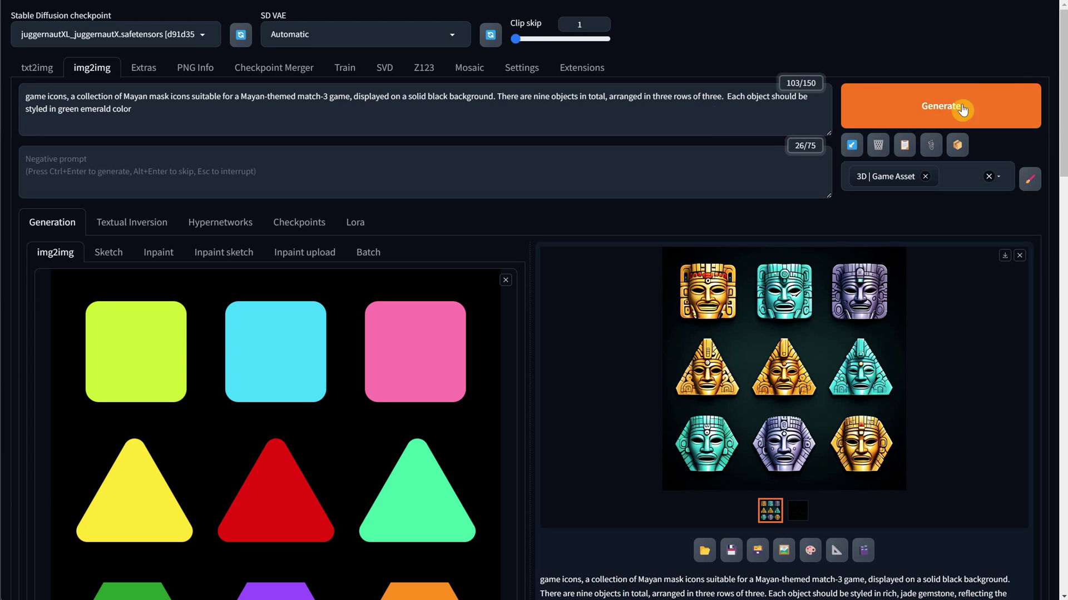
Step: Raise the emerald colour sentence's weight to 1.6, generate, and preview the new mask grid
{"action": "scroll", "coordinate": [667, 283], "scroll_direction": "down", "scroll_amount": 10}
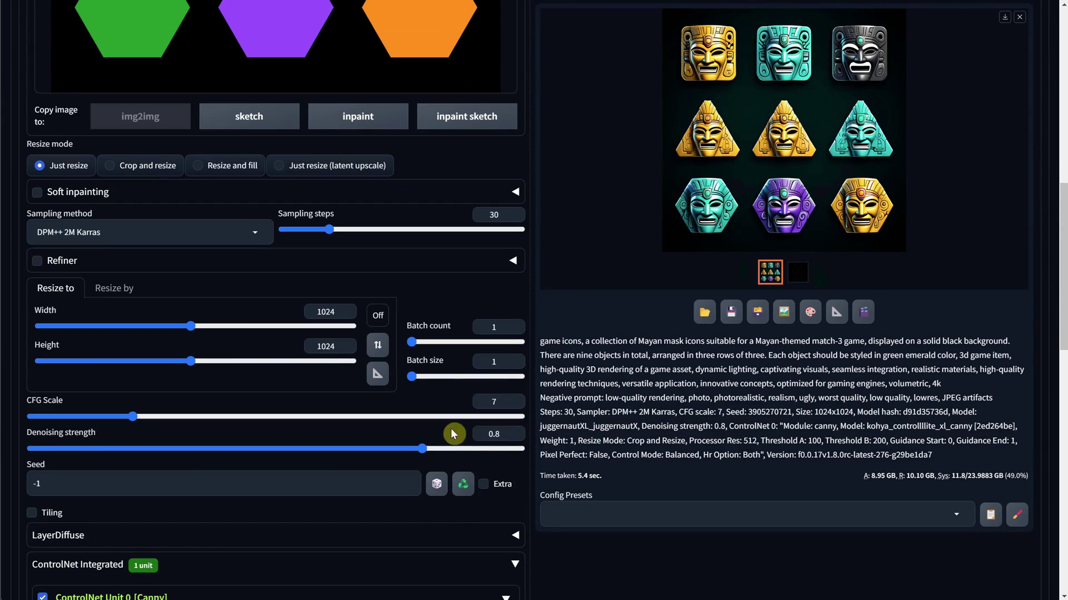
{"action": "scroll", "coordinate": [613, 212], "scroll_direction": "up", "scroll_amount": 8}
{"action": "scroll", "coordinate": [613, 211], "scroll_direction": "up", "scroll_amount": 1}
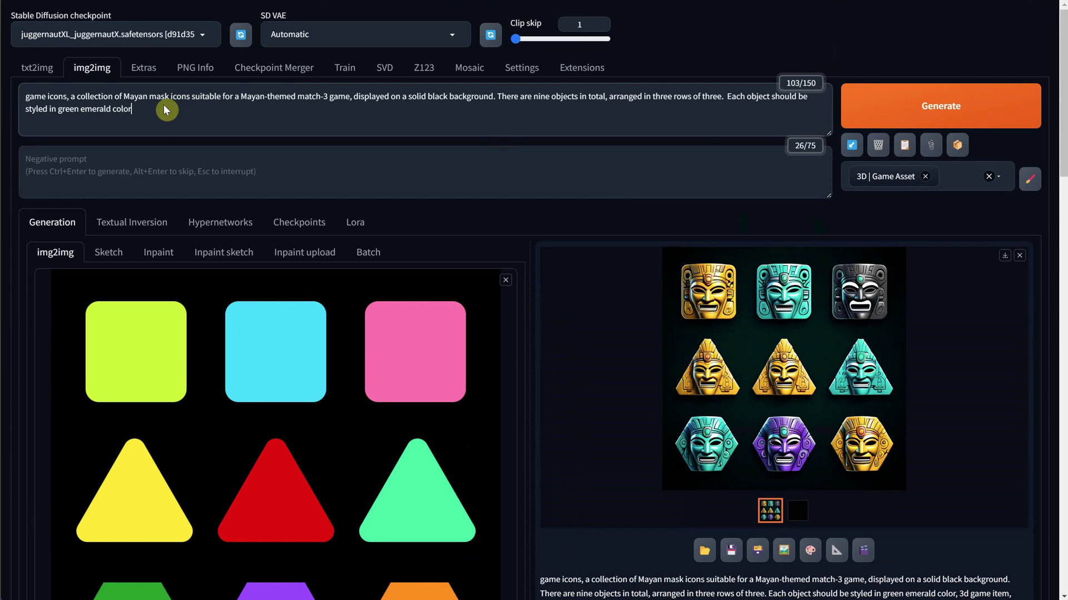
{"action": "left_click_drag", "start_coordinate": [827, 132], "coordinate": [727, 98]}
{"action": "key", "text": "ctrl+Up"}
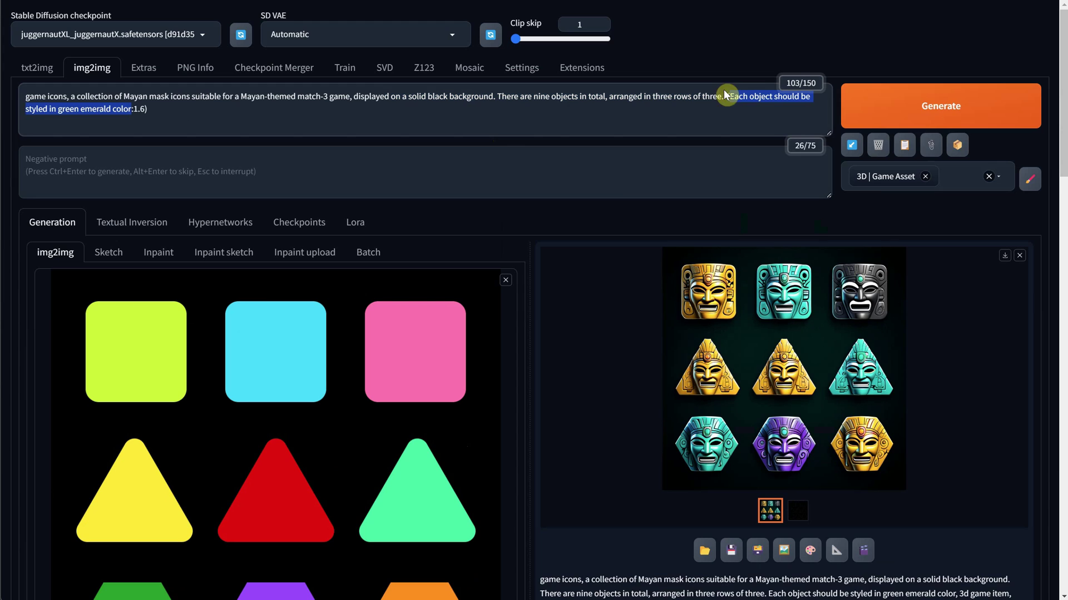
{"action": "key", "text": "ctrl+Return"}
{"action": "left_click", "coordinate": [731, 389]}
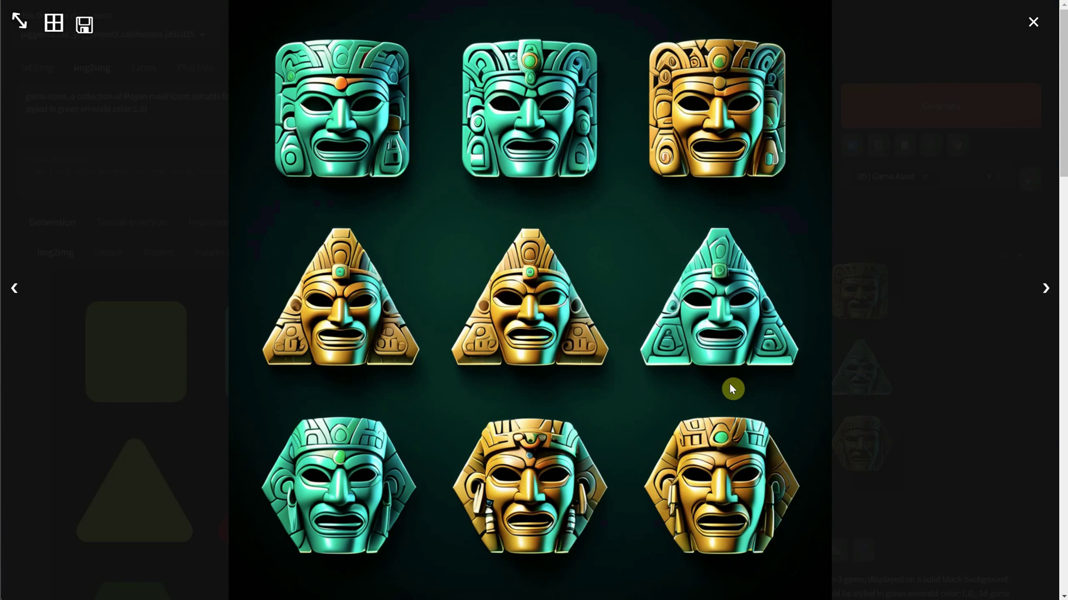
{"action": "left_click", "coordinate": [1022, 399]}
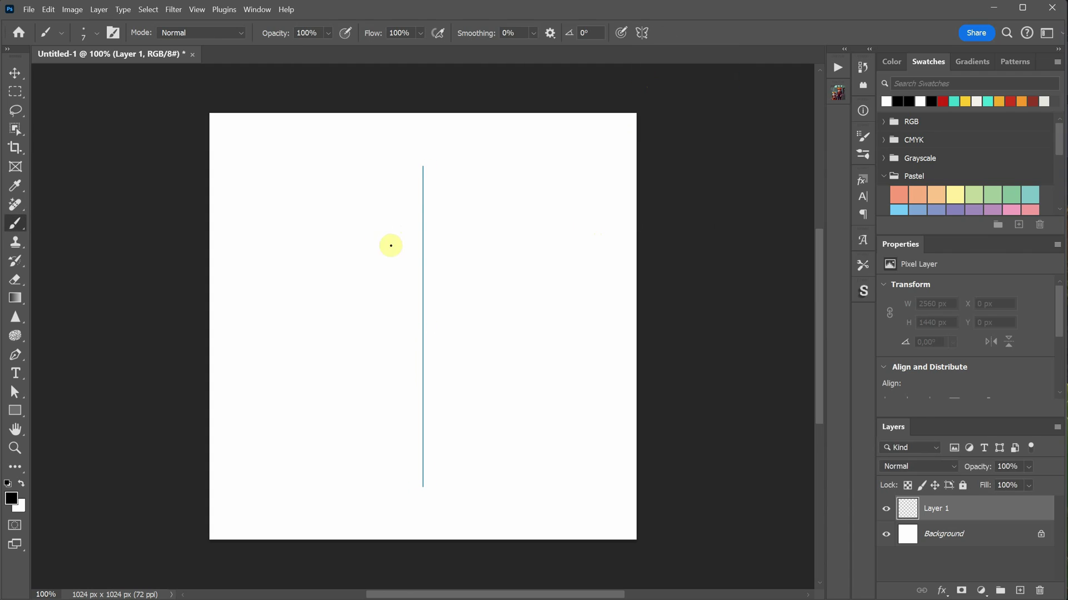
Step: Sketch mirrored cursor strokes, then on a new layer paint the leaf outline, inner leaf and lower diamond
{"action": "mouse_move", "coordinate": [389, 245]}
{"action": "left_mouse_down"}
{"action": "mouse_move", "coordinate": [402, 412]}
{"action": "mouse_move", "coordinate": [412, 273]}
{"action": "mouse_move", "coordinate": [404, 302]}
{"action": "mouse_move", "coordinate": [416, 267]}
{"action": "mouse_move", "coordinate": [405, 424]}
{"action": "left_mouse_up"}
{"action": "left_click", "coordinate": [1020, 591]}
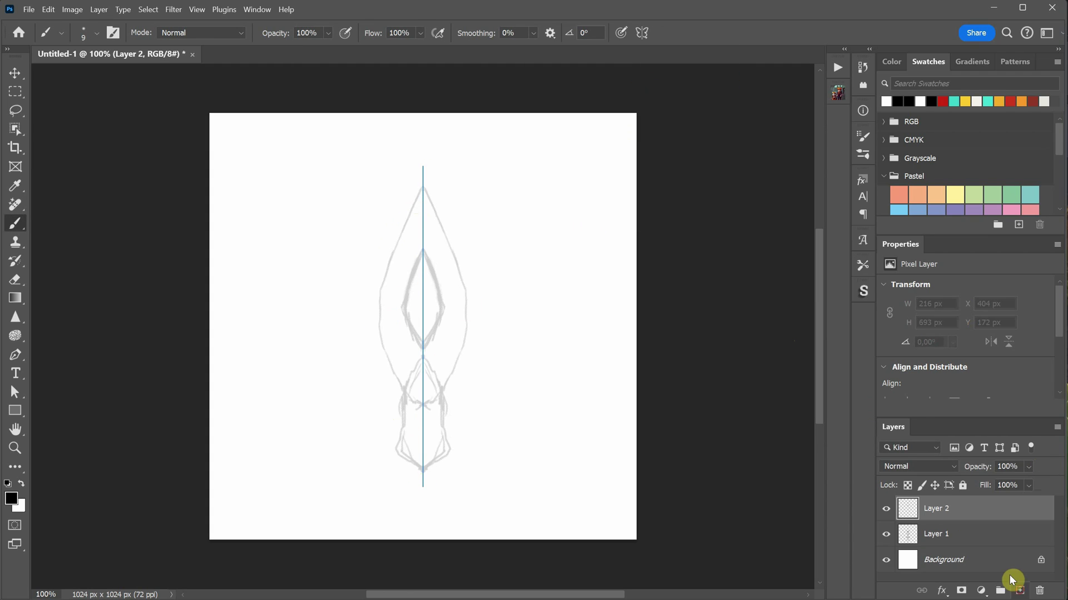
{"action": "mouse_move", "coordinate": [422, 187]}
{"action": "left_mouse_down"}
{"action": "mouse_move", "coordinate": [403, 388]}
{"action": "mouse_move", "coordinate": [423, 467]}
{"action": "left_mouse_up"}
{"action": "left_click_drag", "start_coordinate": [419, 241], "coordinate": [423, 345]}
{"action": "left_click", "coordinate": [921, 486]}
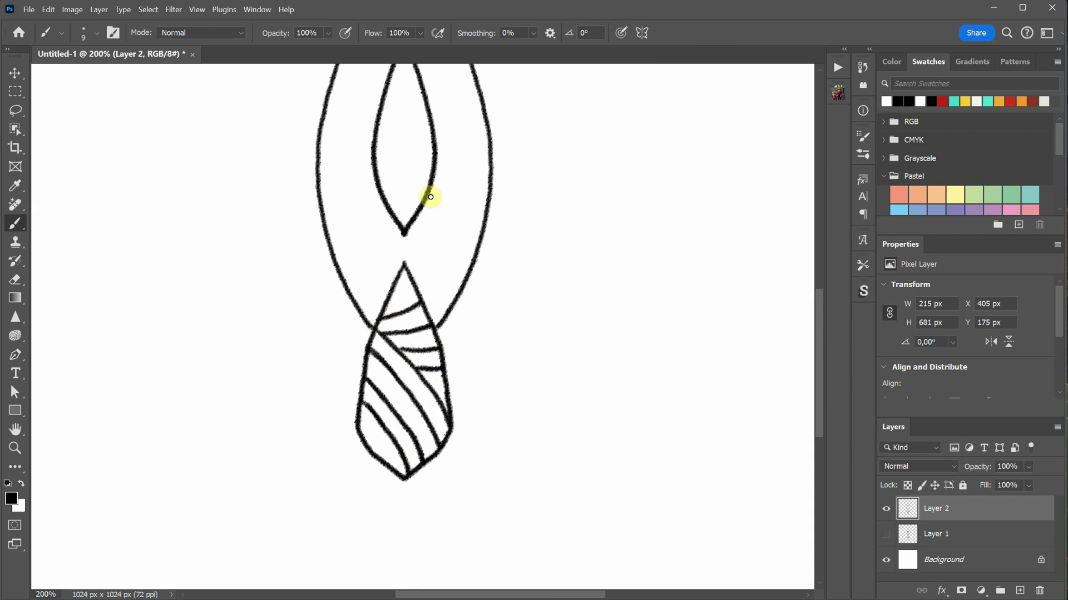
{"action": "scroll", "coordinate": [430, 197], "scroll_direction": "up", "scroll_amount": 3}
{"action": "key", "text": "ctrl+0"}
Step: Paste the stone cursor description into the prompt and add the 3D | Game Asset style
{"action": "key", "text": "ctrl+t"}
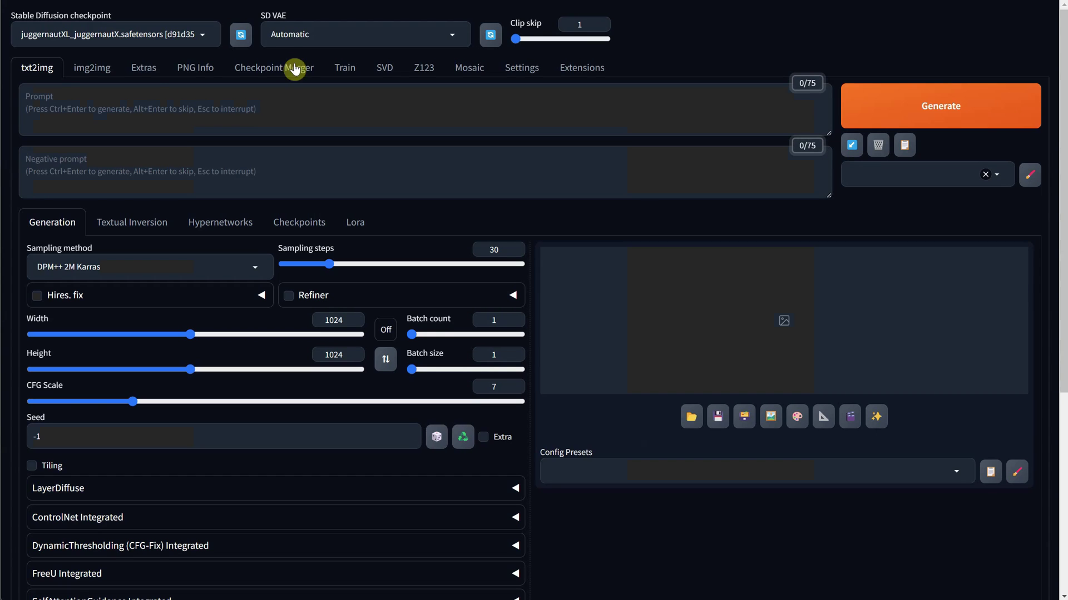
{"action": "left_click", "coordinate": [60, 104]}
{"action": "type", "text": "simple stone mouse cursor icon design for a game, made from ancient stone with a jade gem in the middle, epic, isolated on a solid white background, sharp, minimalist"}
{"action": "left_click", "coordinate": [886, 173]}
{"action": "type", "text": "game"}
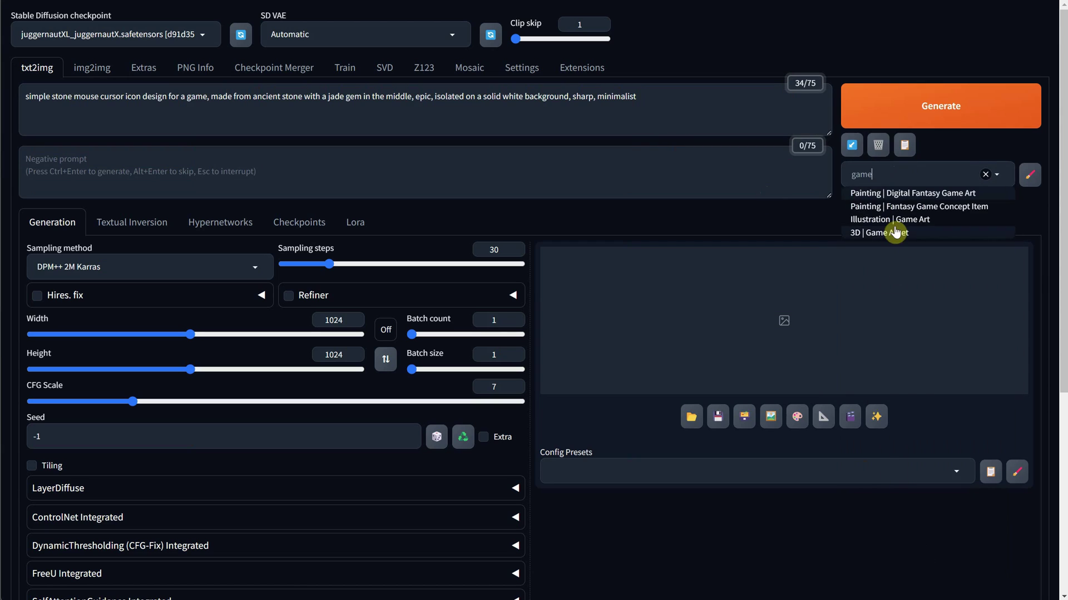
{"action": "left_click", "coordinate": [896, 231]}
{"action": "left_click", "coordinate": [332, 190]}
Step: Enable ControlNet Unit 0 with the Canny control type and start a generation
{"action": "scroll", "coordinate": [326, 357], "scroll_direction": "down", "scroll_amount": 1}
{"action": "left_click", "coordinate": [135, 453]}
{"action": "scroll", "coordinate": [136, 453], "scroll_direction": "down", "scroll_amount": 2}
{"action": "left_click", "coordinate": [41, 362]}
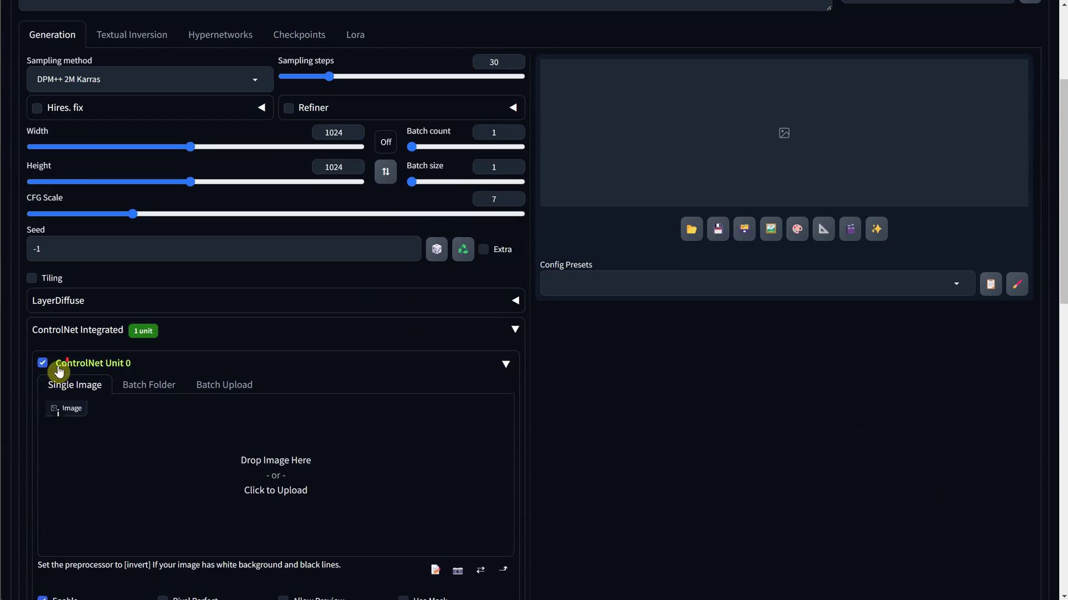
{"action": "scroll", "coordinate": [41, 362], "scroll_direction": "down", "scroll_amount": 5}
{"action": "left_click", "coordinate": [152, 349]}
{"action": "scroll", "coordinate": [653, 302], "scroll_direction": "up", "scroll_amount": 10}
{"action": "key", "text": "ctrl+Return"}
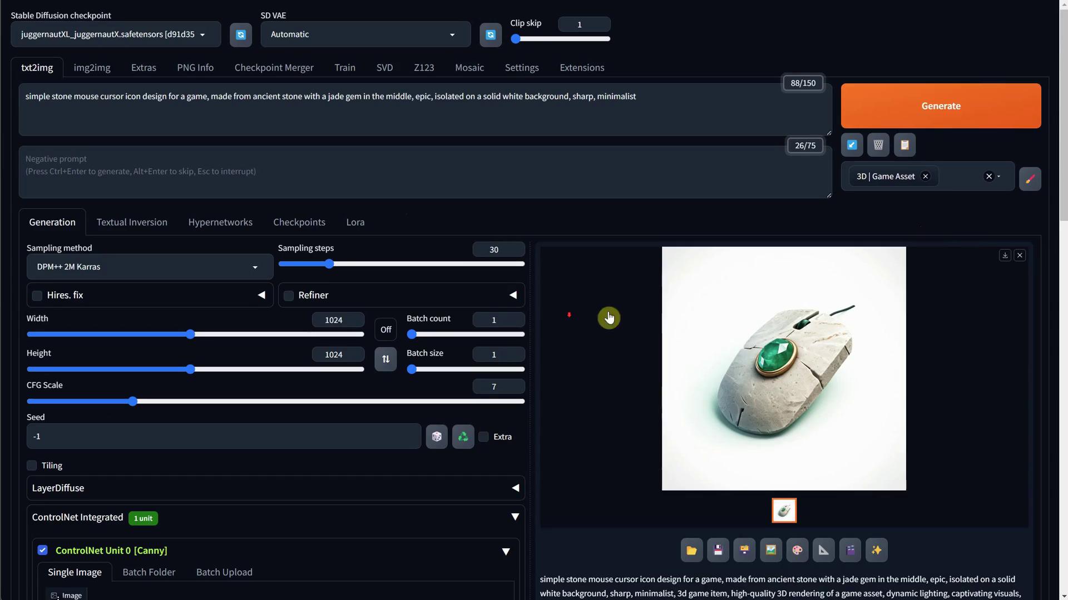
Step: Load Cursor.png as the ControlNet image and generate the sketch-guided cursor
{"action": "scroll", "coordinate": [334, 267], "scroll_direction": "down", "scroll_amount": 7}
{"action": "left_click", "coordinate": [280, 290]}
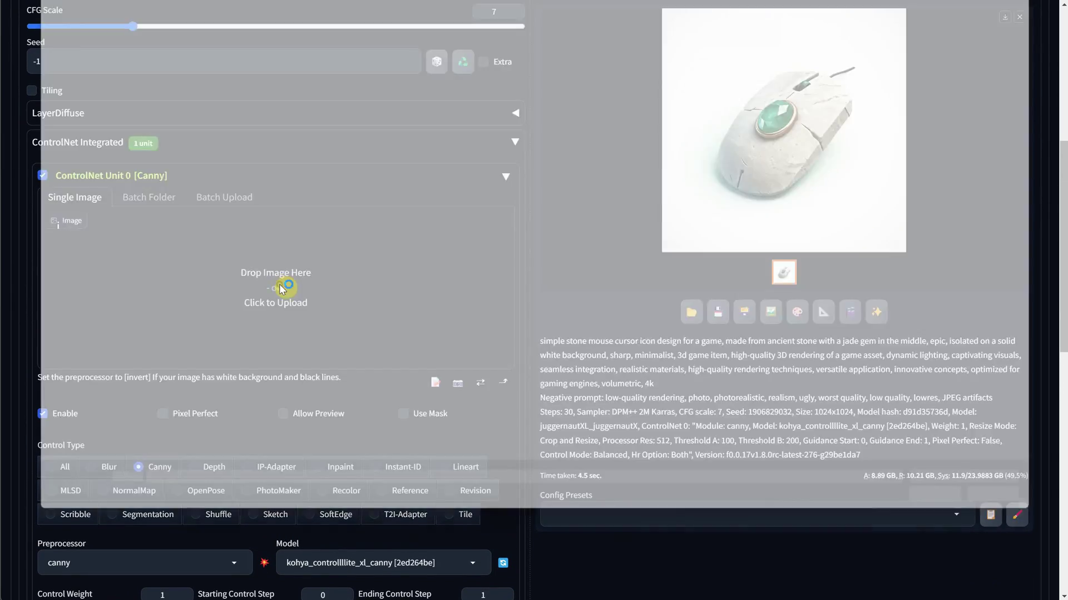
{"action": "double_click", "coordinate": [827, 34]}
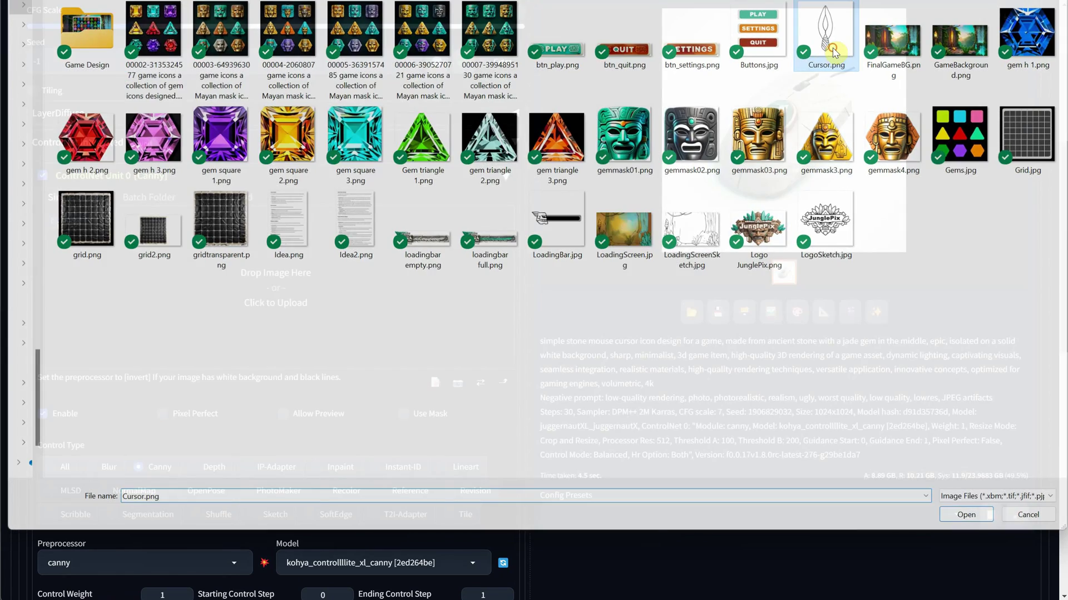
{"action": "scroll", "coordinate": [781, 193], "scroll_direction": "up", "scroll_amount": 10}
{"action": "left_click", "coordinate": [927, 123]}
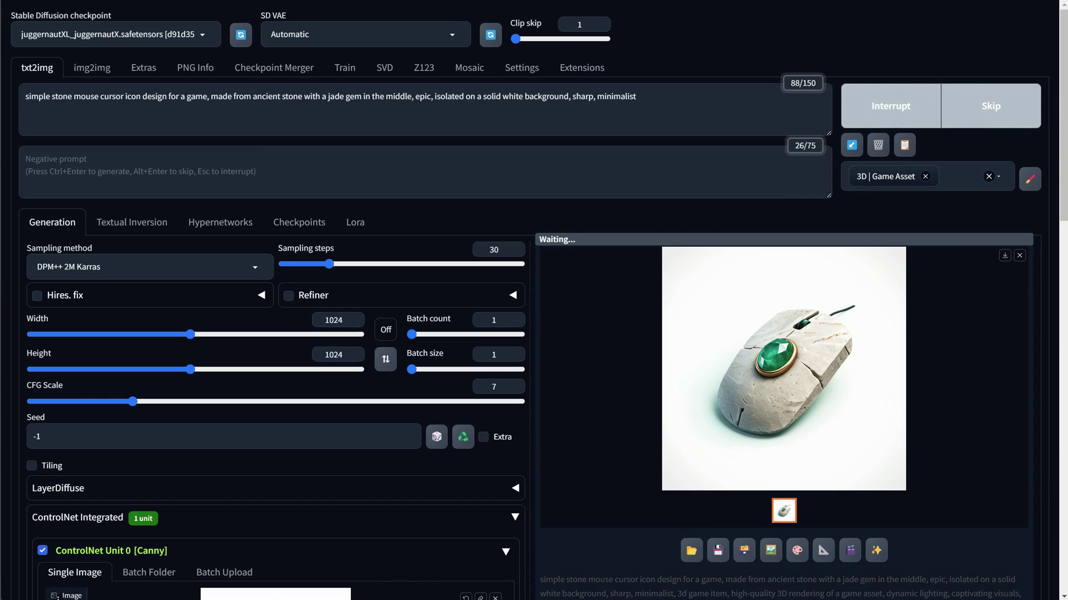
Step: Generate another cursor variation, preview it full size, and send it on for editing
{"action": "left_click", "coordinate": [940, 126]}
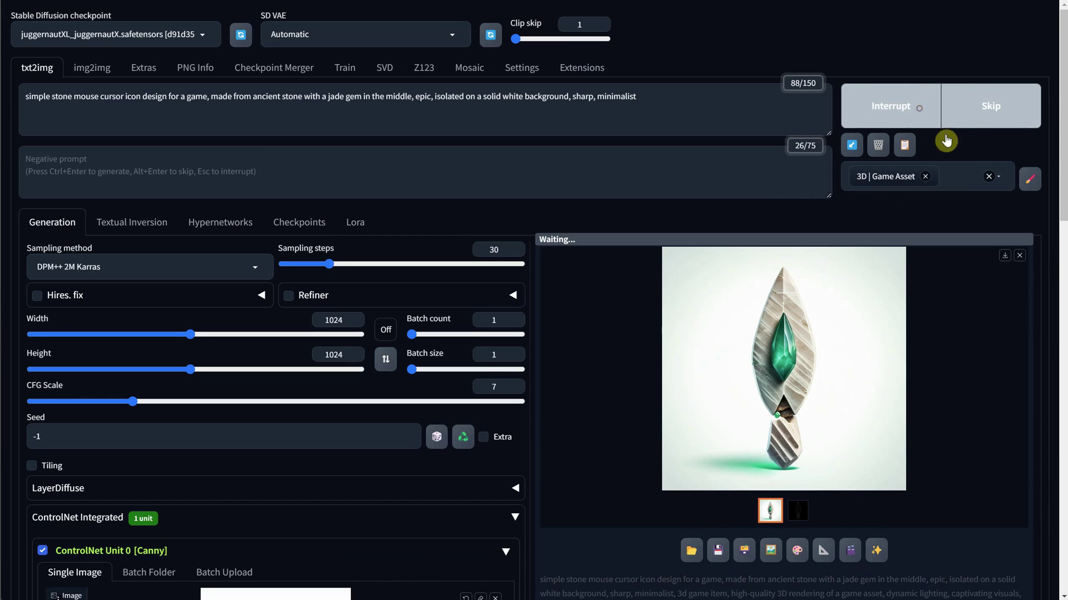
{"action": "left_click", "coordinate": [787, 343]}
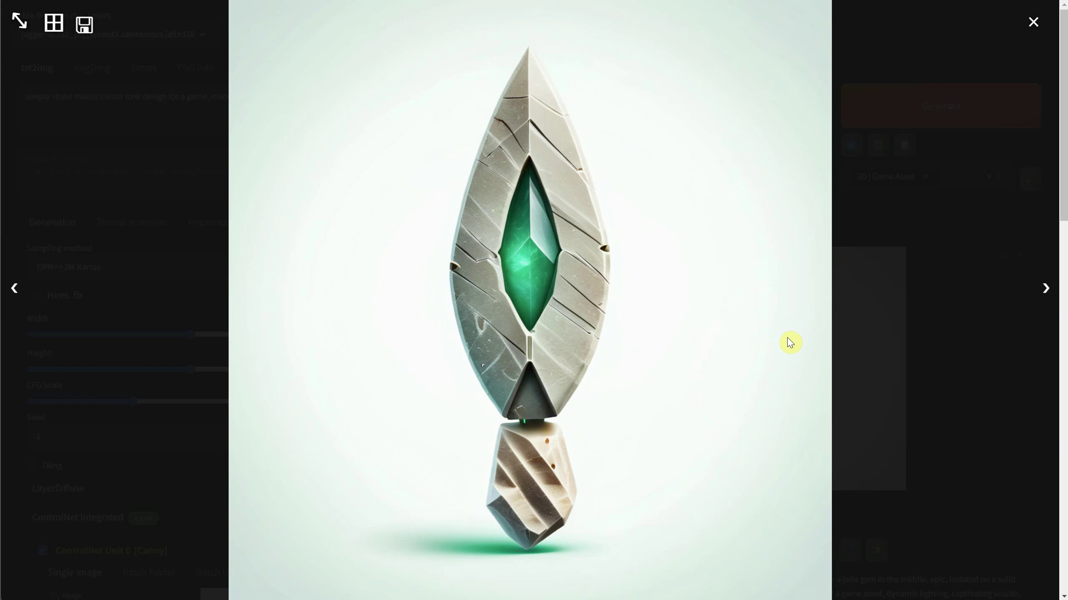
{"action": "left_click", "coordinate": [972, 449]}
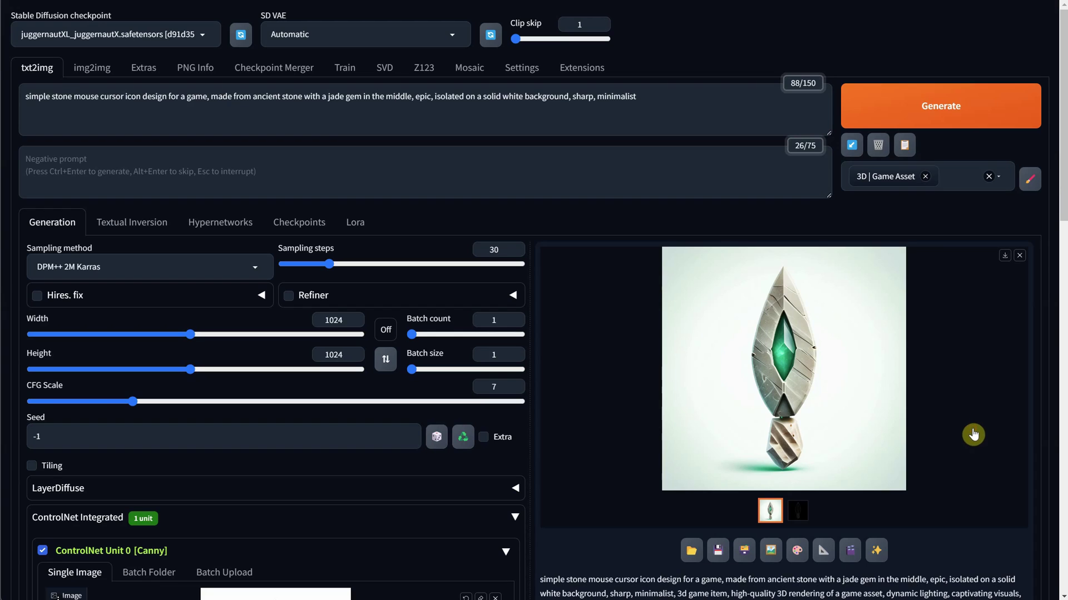
{"action": "left_click", "coordinate": [874, 557]}
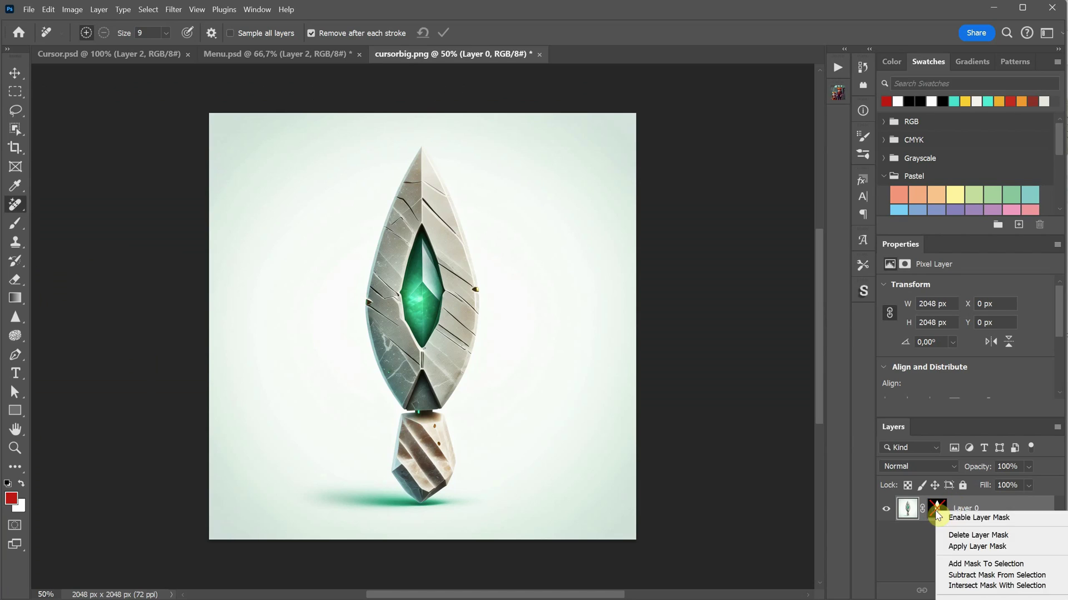
Step: Apply the layer mask, trim transparent edges, and scale the cursor placed in Menu.psd
{"action": "left_click", "coordinate": [956, 546]}
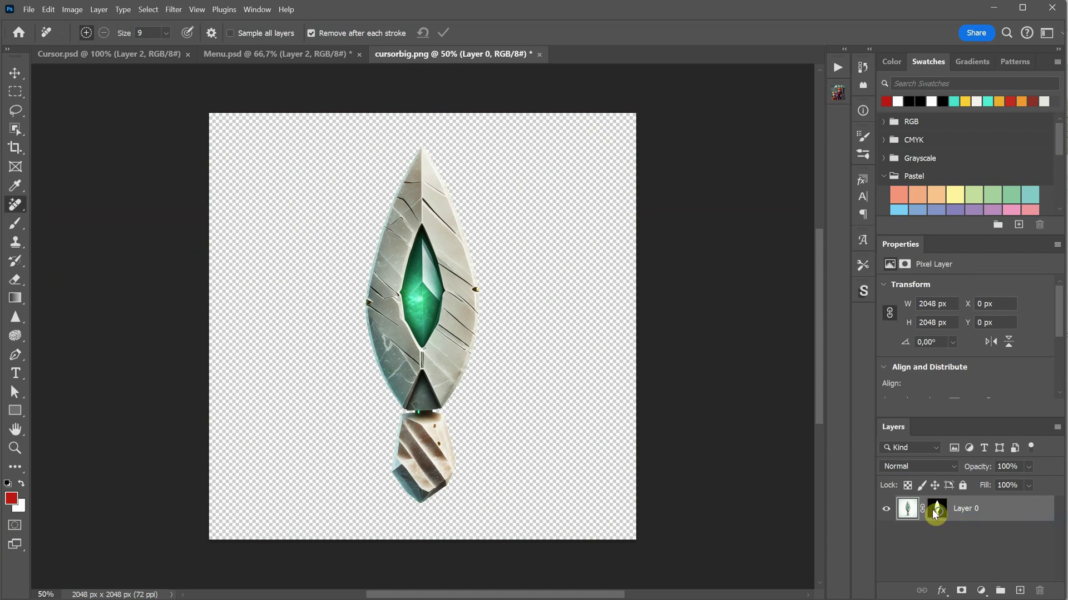
{"action": "left_click", "coordinate": [72, 9]}
{"action": "left_click", "coordinate": [124, 143]}
{"action": "left_click", "coordinate": [770, 205]}
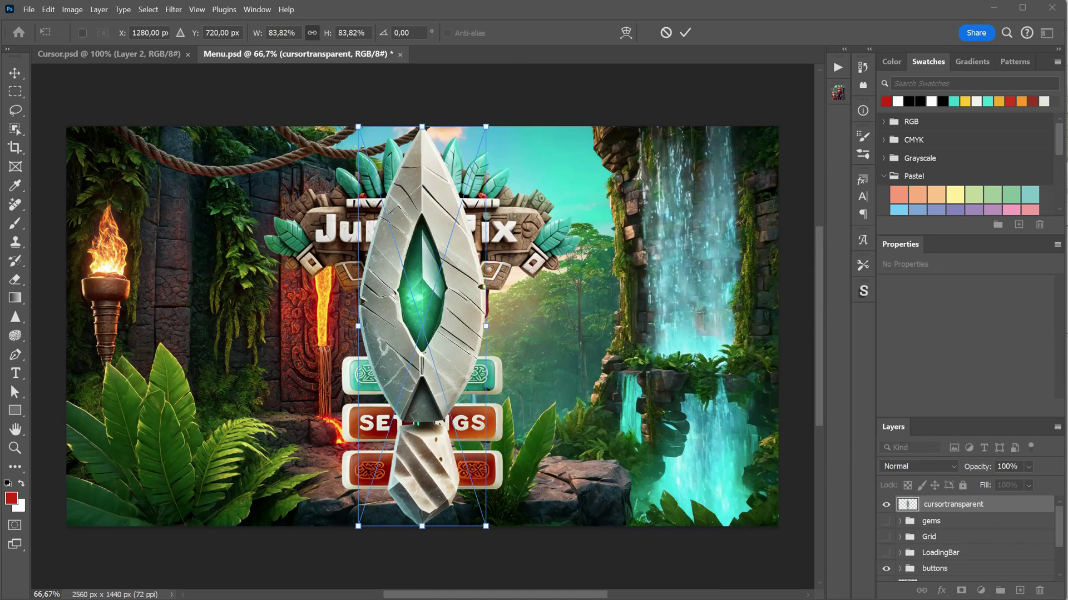